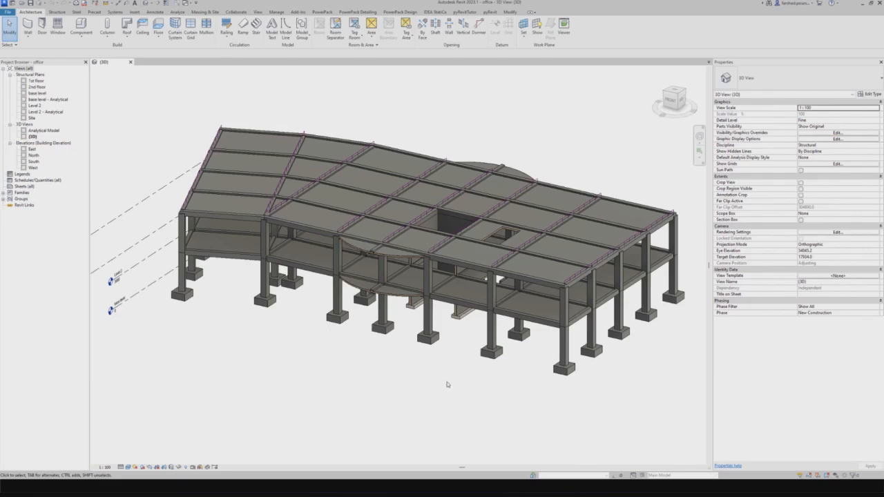
middle_click_drag(445, 366, 451, 366)
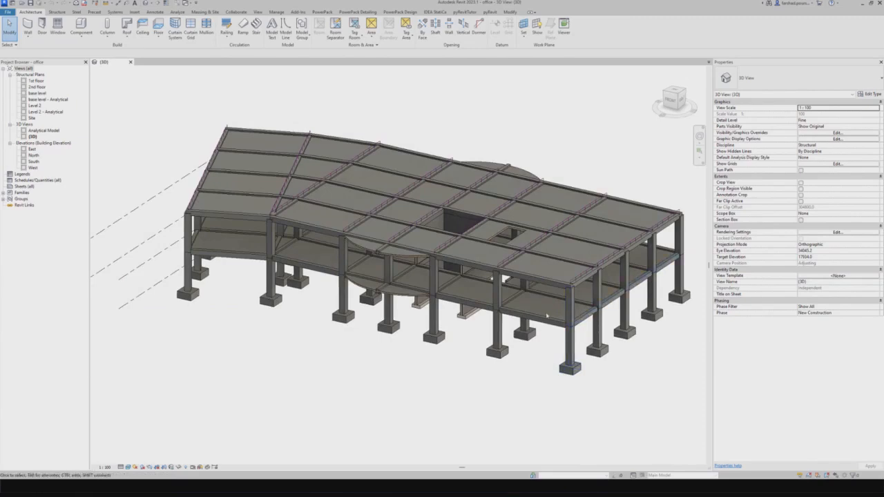
middle_click_drag(453, 351, 460, 284, "shift")
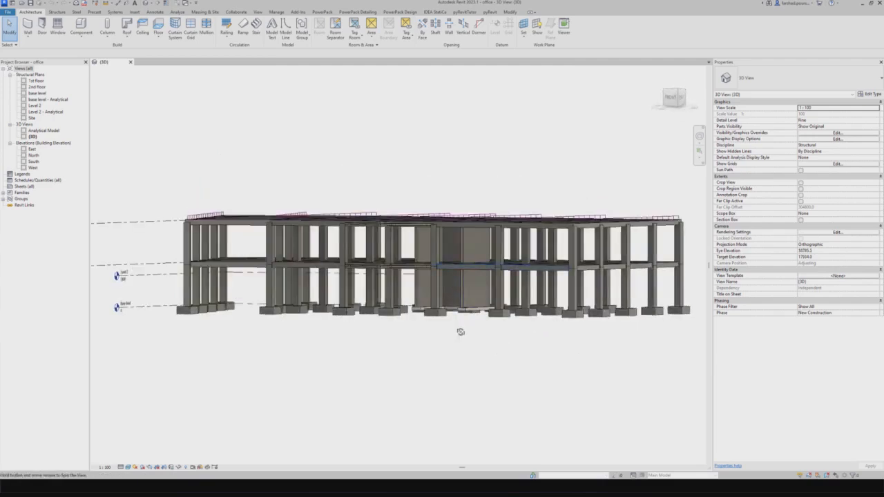
middle_click_drag(459, 331, 511, 288, "shift")
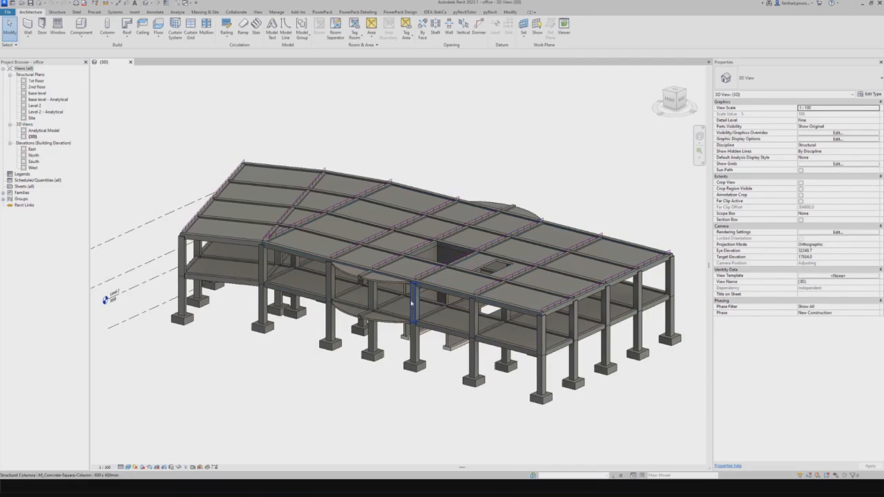
middle_click_drag(361, 379, 345, 387)
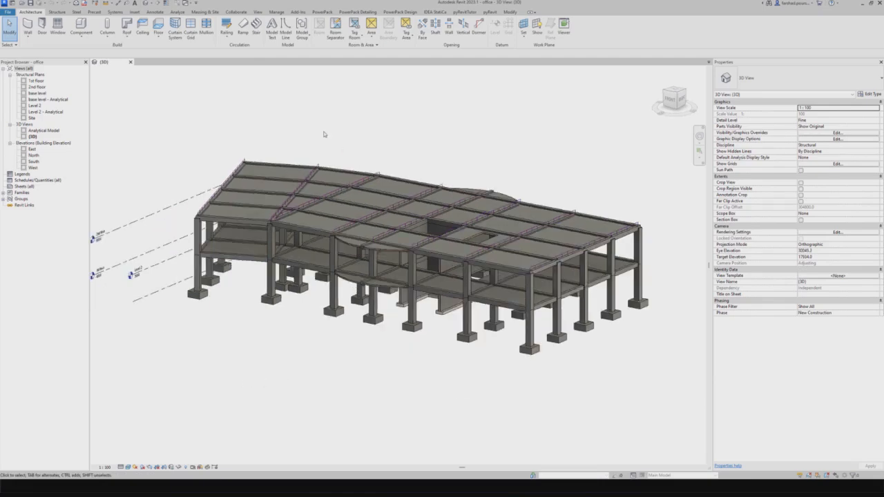
- Export the structural model with BIM Connect in GRAITEC BIM format, saving it as office in the Webinar folder
left_click(321, 13)
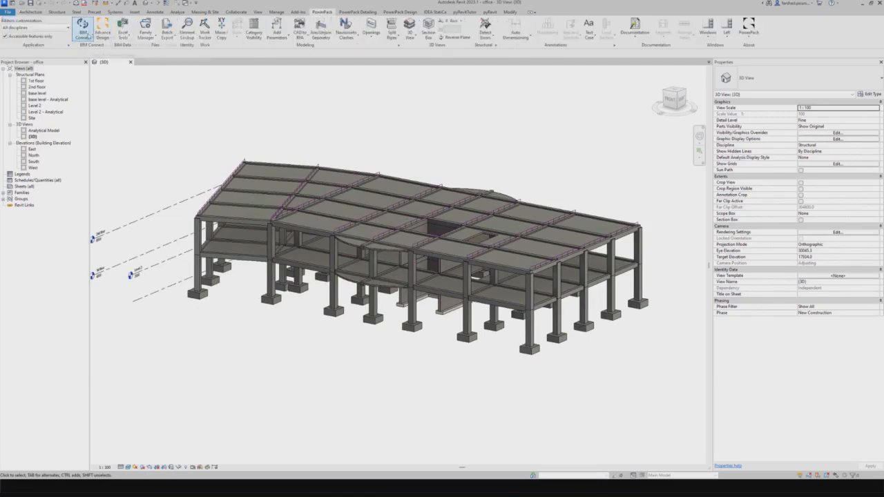
left_click(84, 36)
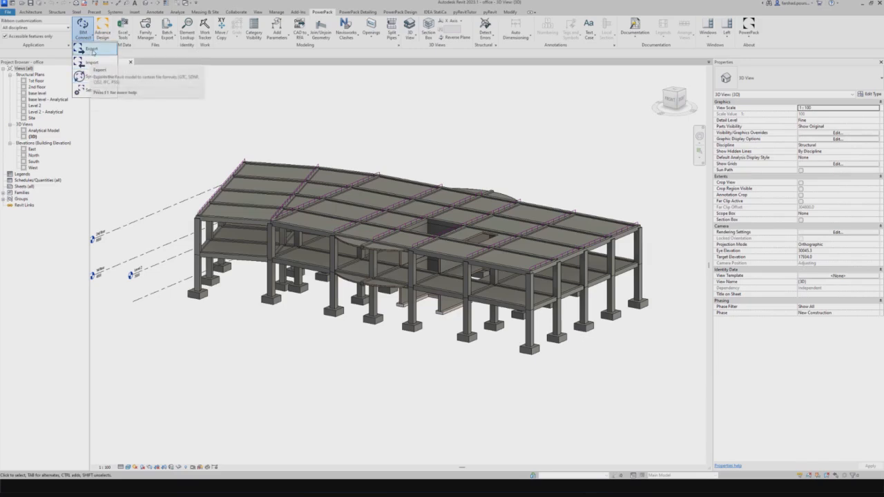
left_click(93, 51)
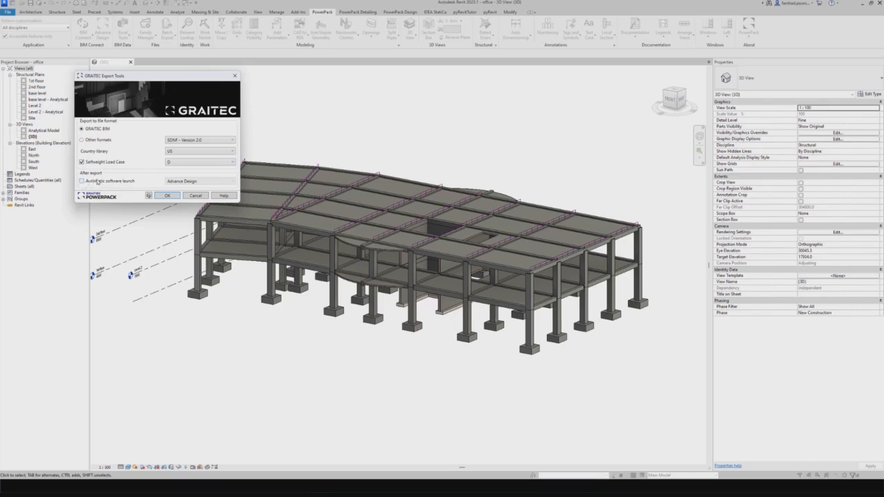
left_click(168, 196)
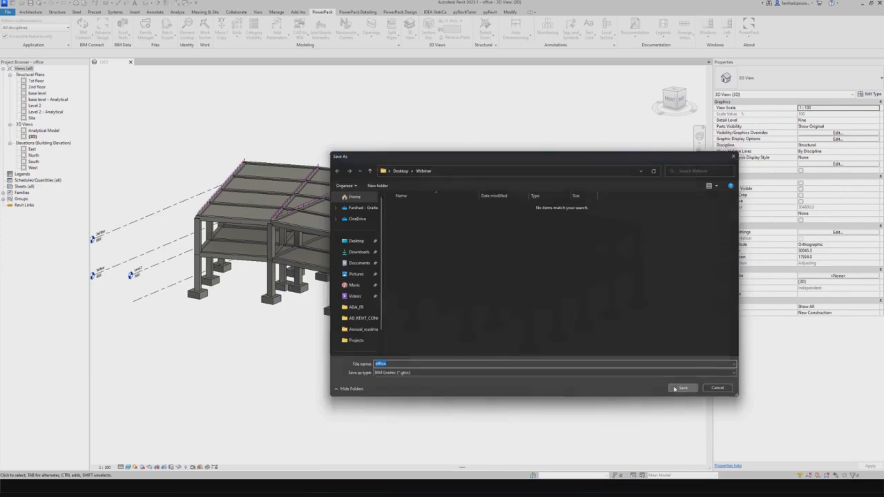
left_click(681, 388)
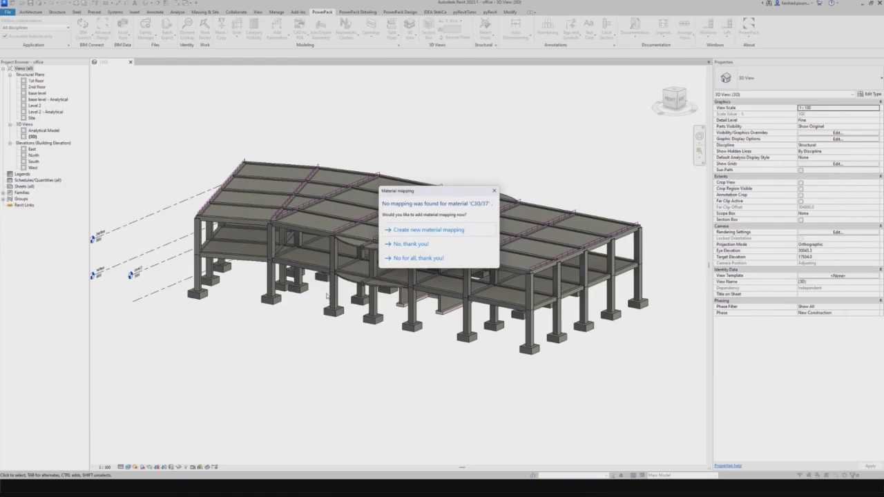
- Decline material mapping for all materials and generate the export report, closing it after review
left_click(400, 259)
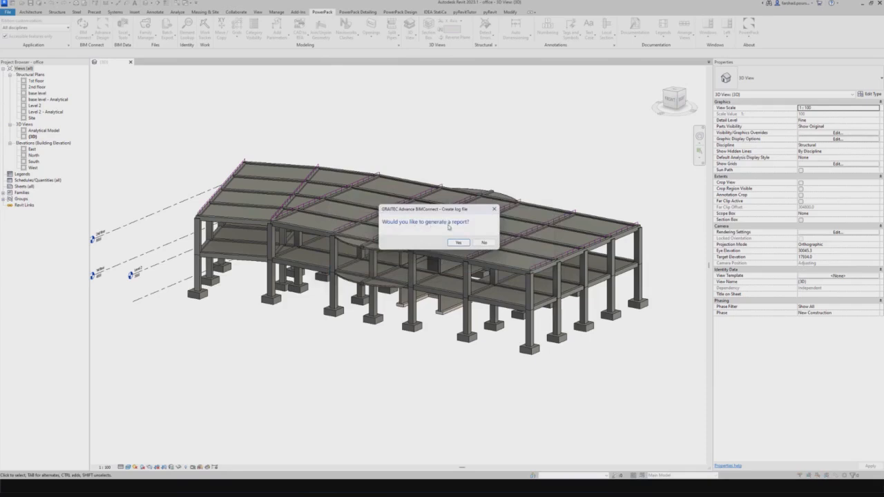
left_click(458, 243)
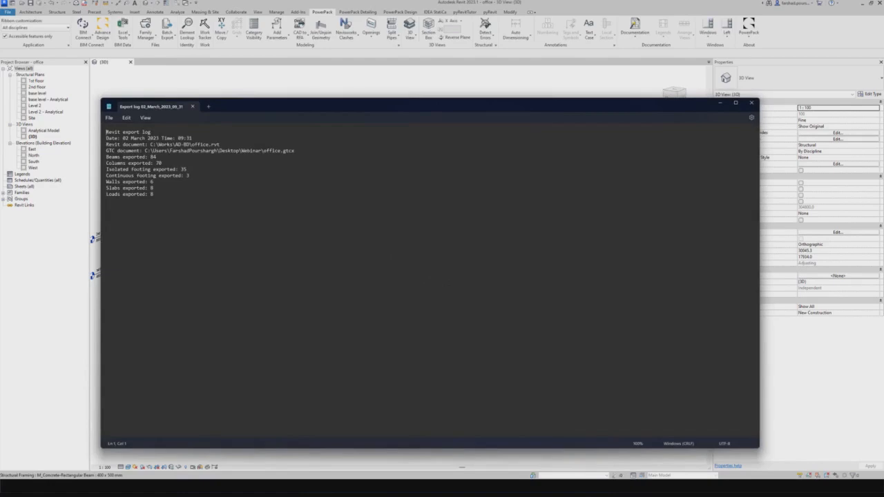
left_click(750, 104)
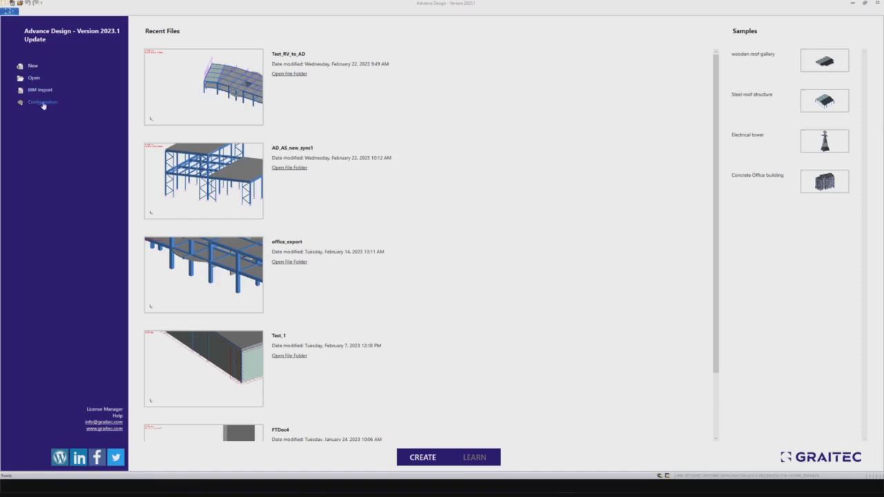
- Switch to Advance Design and set the localization configuration to United States
left_click(39, 104)
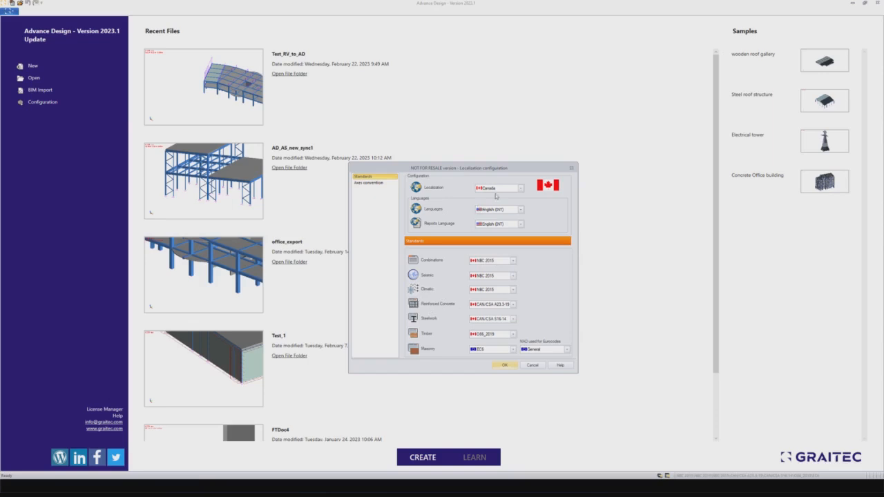
left_click(520, 189)
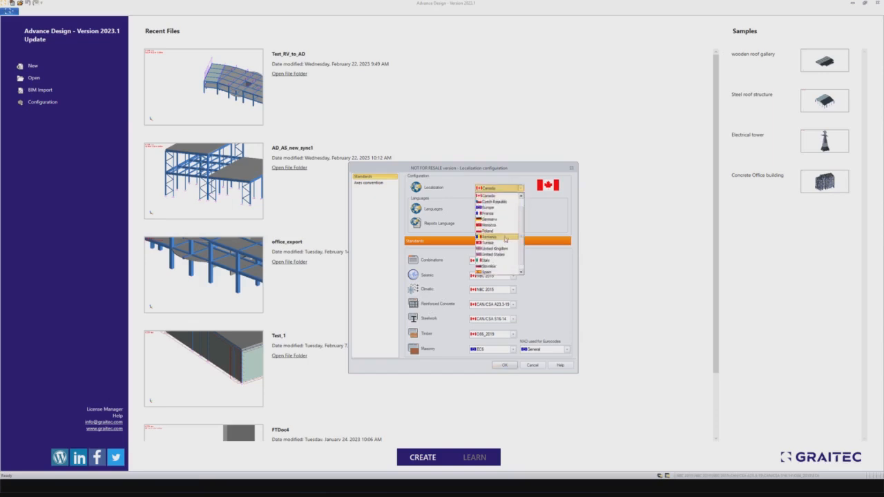
left_click(493, 255)
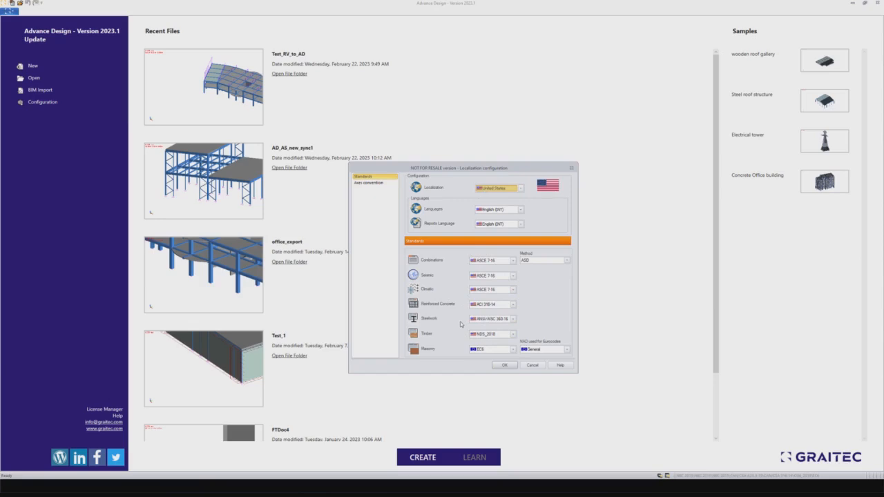
- Set the localization to Canada with English (INT) as the language and accept the configuration
left_click(520, 188)
scroll(497, 218, "up", 1)
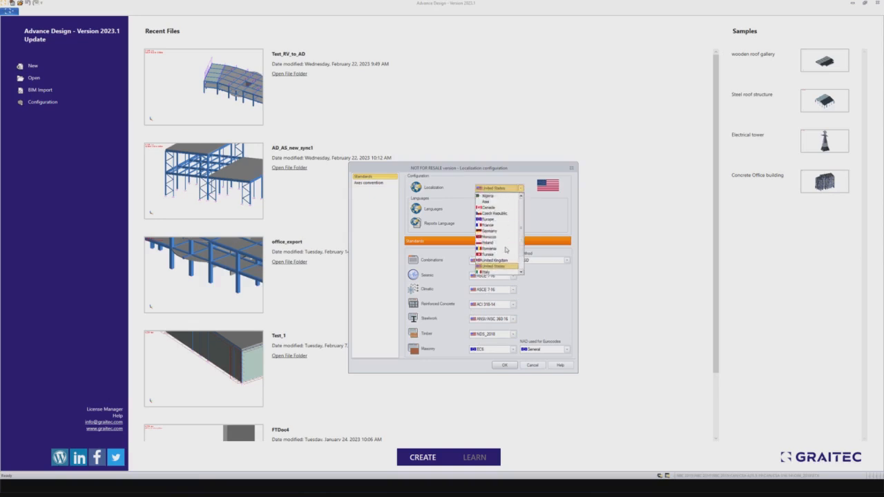
left_click(493, 207)
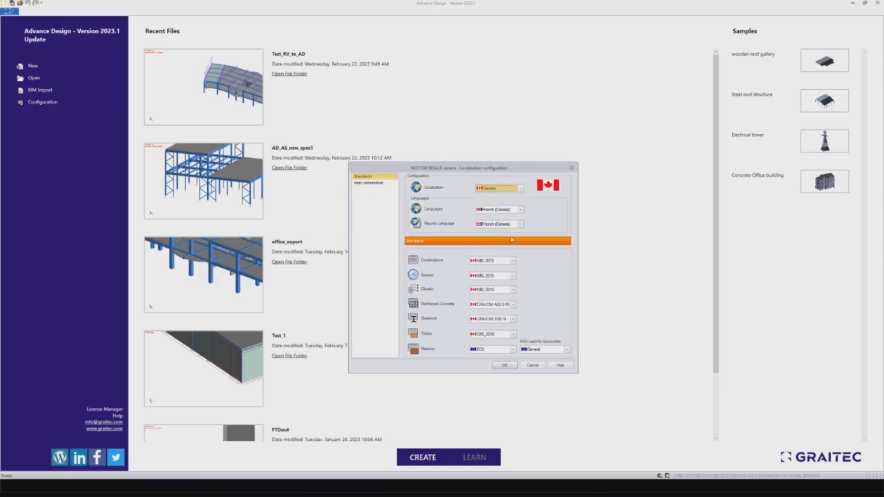
left_click(520, 209)
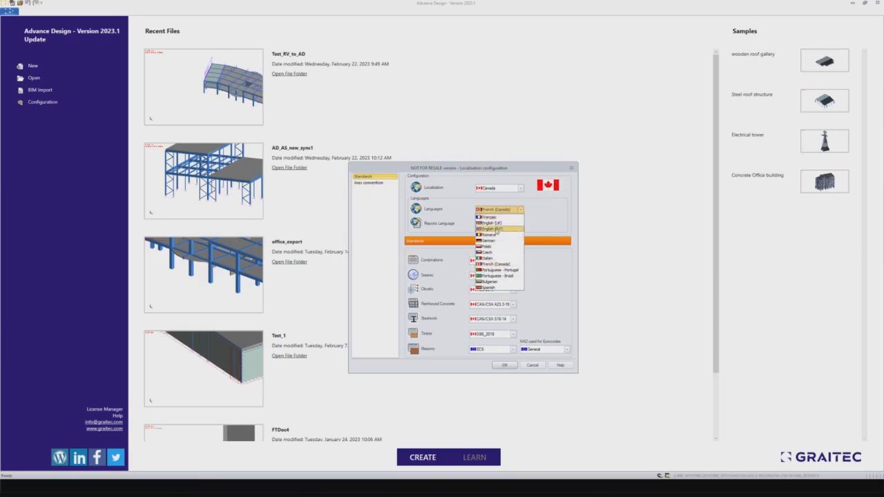
left_click(496, 229)
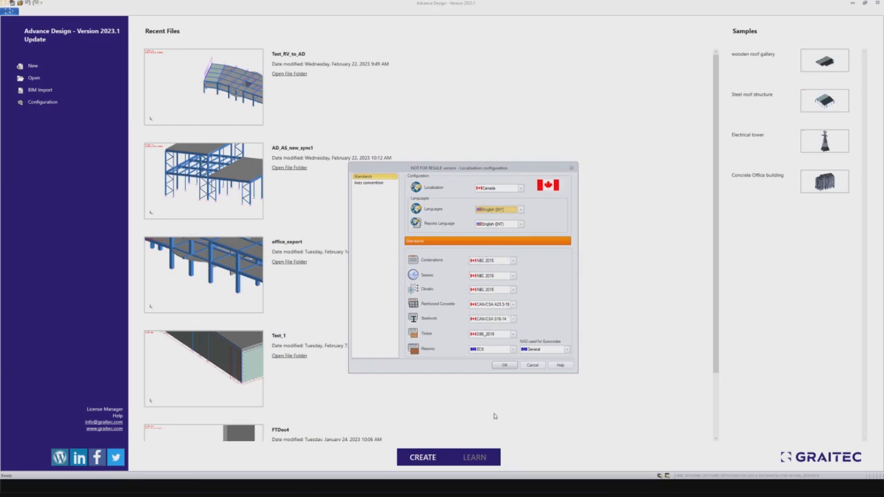
left_click(504, 365)
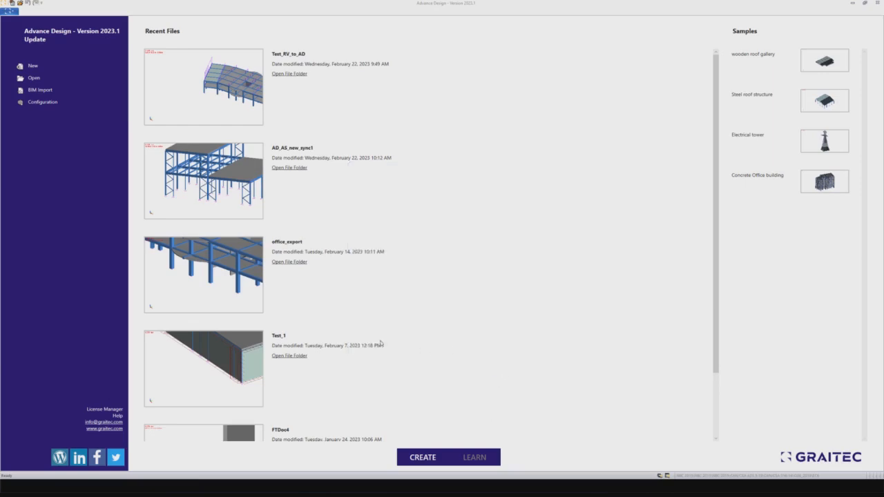
- Import the exported office BIM file from the Webinar folder and skip the project settings wizard
left_click(40, 90)
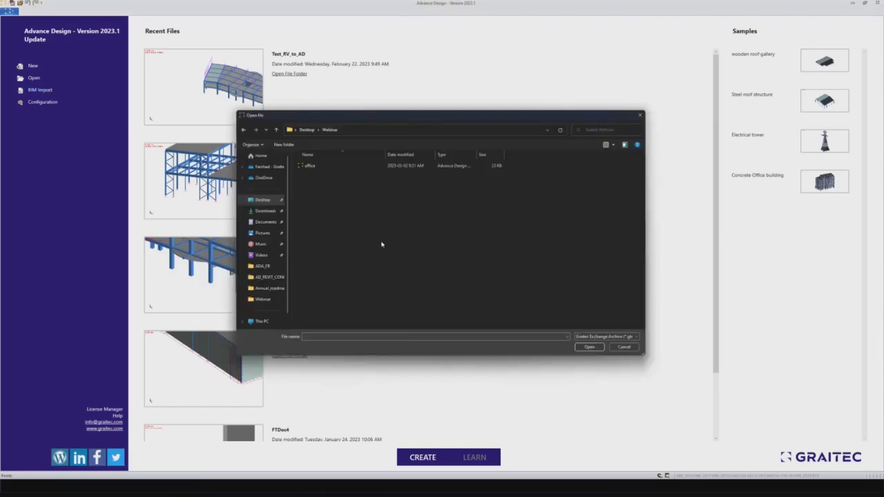
left_click(312, 168)
left_click(589, 346)
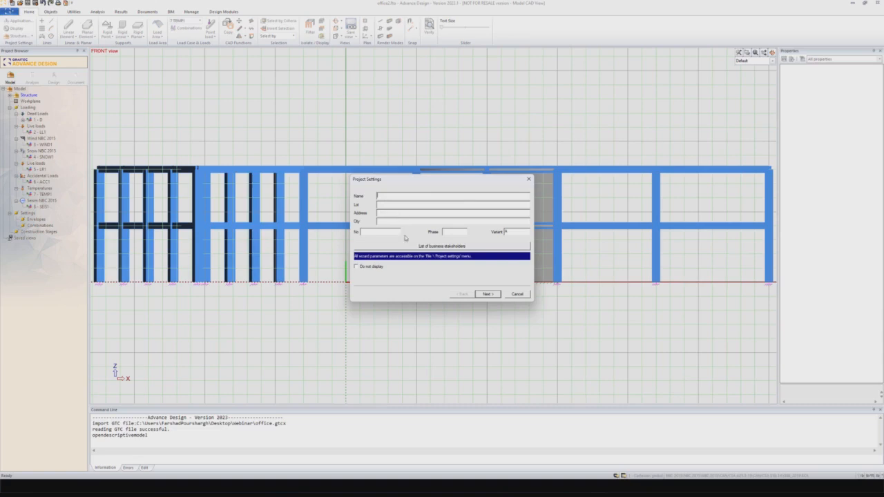
left_click(516, 294)
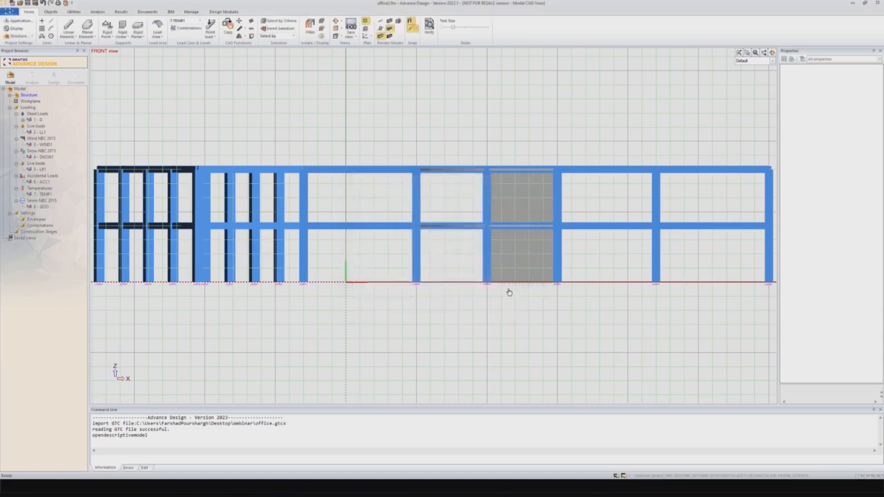
- Hide the workplane grid around the imported model
scroll(518, 292, "down", 1)
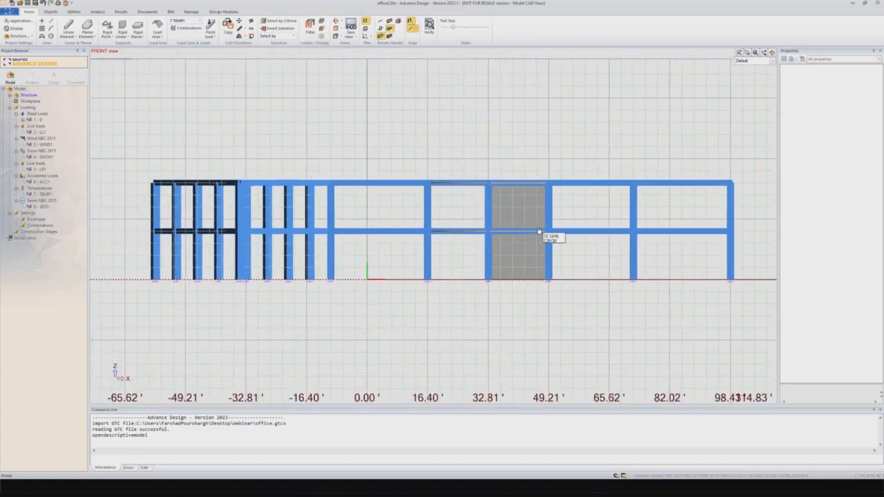
middle_click_drag(538, 230, 449, 253)
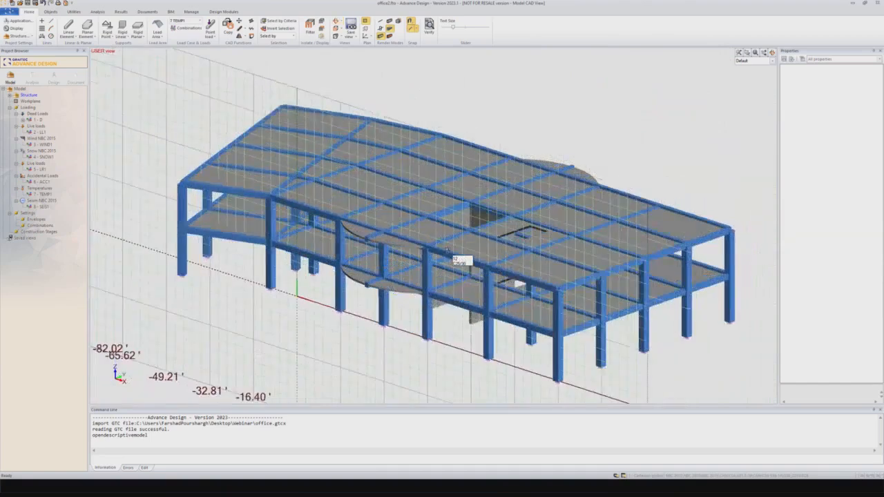
scroll(447, 251, "down", 3)
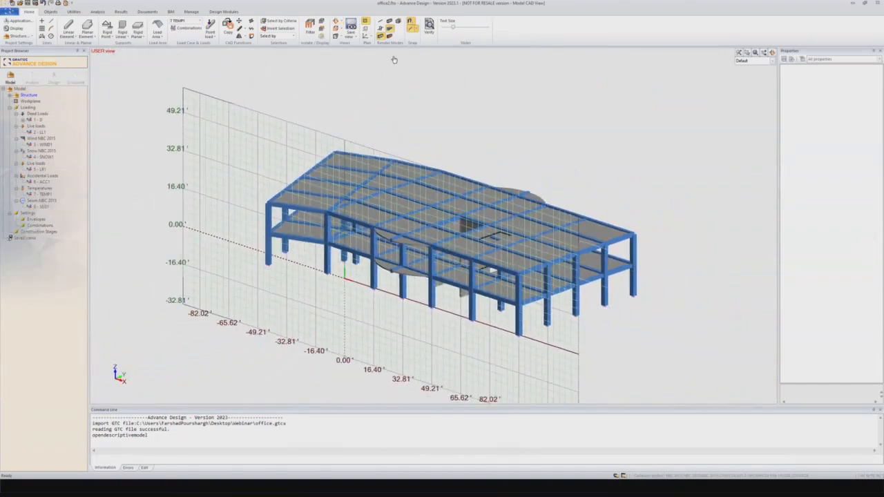
left_click(365, 23)
- Examine the imported structure from several sides, checking its columns, supports, walls, slabs and floor openings
middle_click_drag(365, 164, 440, 301)
scroll(439, 298, "up", 2)
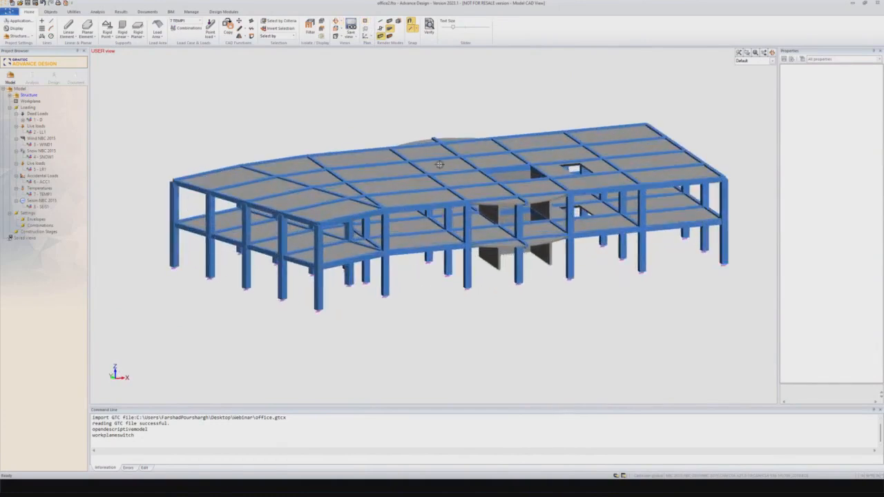
scroll(394, 304, "up", 3)
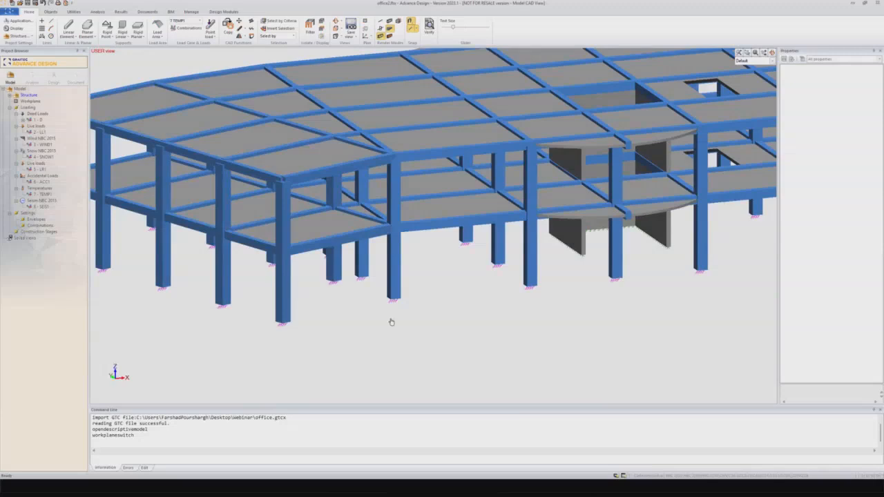
middle_click_drag(532, 292, 476, 272)
middle_click_drag(563, 257, 469, 247)
middle_click_drag(477, 154, 477, 184)
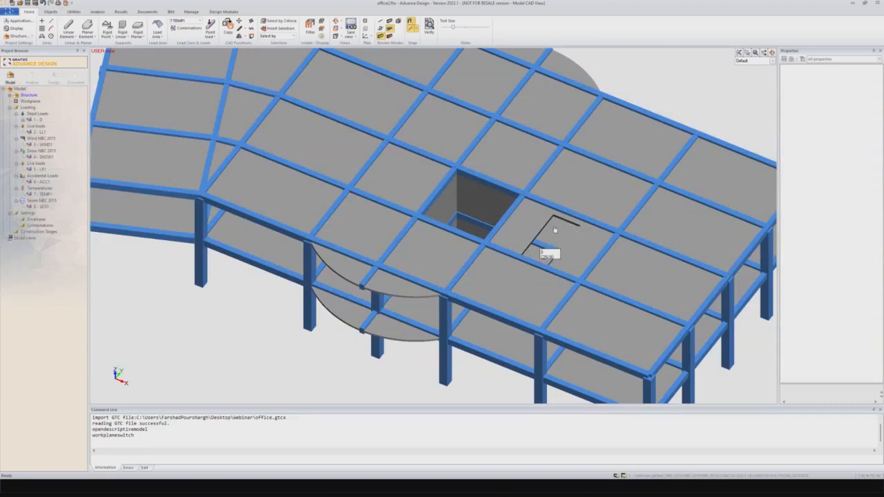
scroll(555, 229, "down", 3)
middle_click_drag(452, 299, 458, 269, "shift")
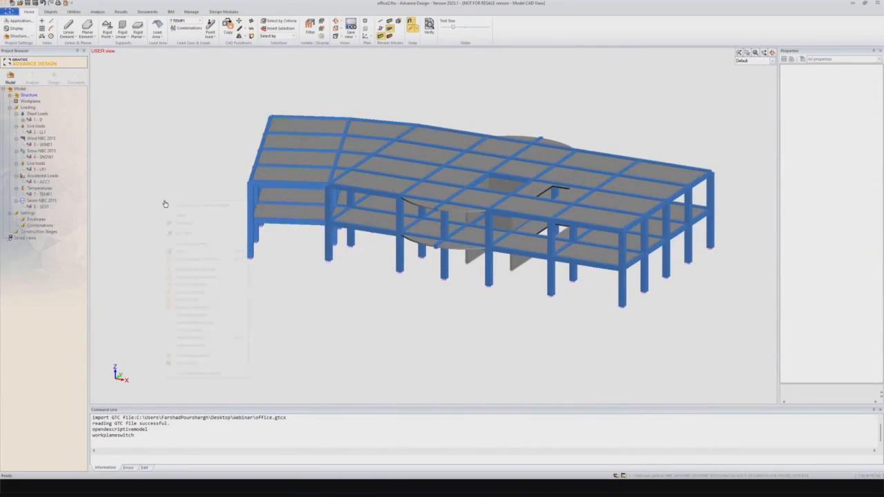
- Automatically scale the load symbols on the roof beams
left_click(186, 343)
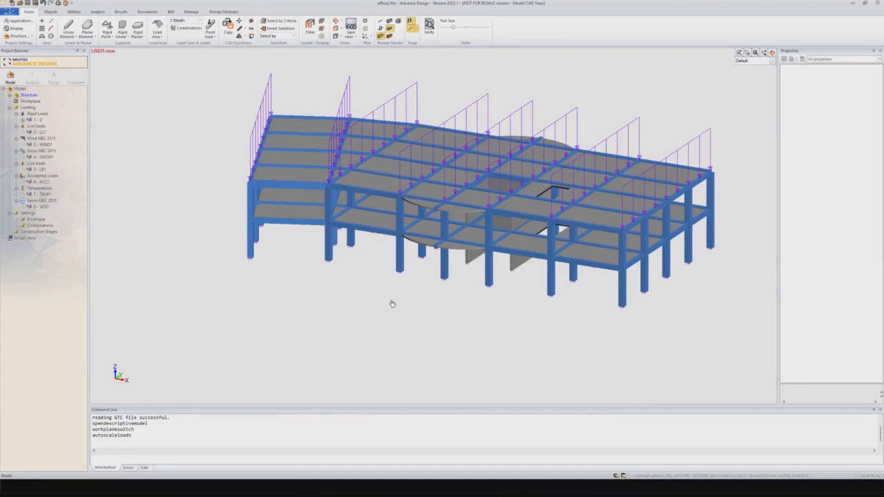
middle_click_drag(431, 271, 417, 297, "shift")
middle_click_drag(417, 296, 405, 284, "shift")
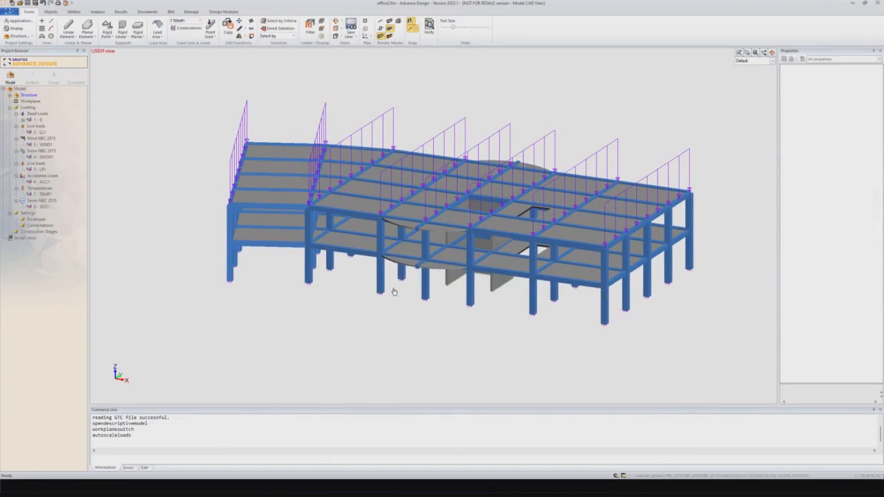
- Show the workplane grid around the model again
scroll(393, 291, "down", 1)
middle_click_drag(385, 318, 382, 318, "shift")
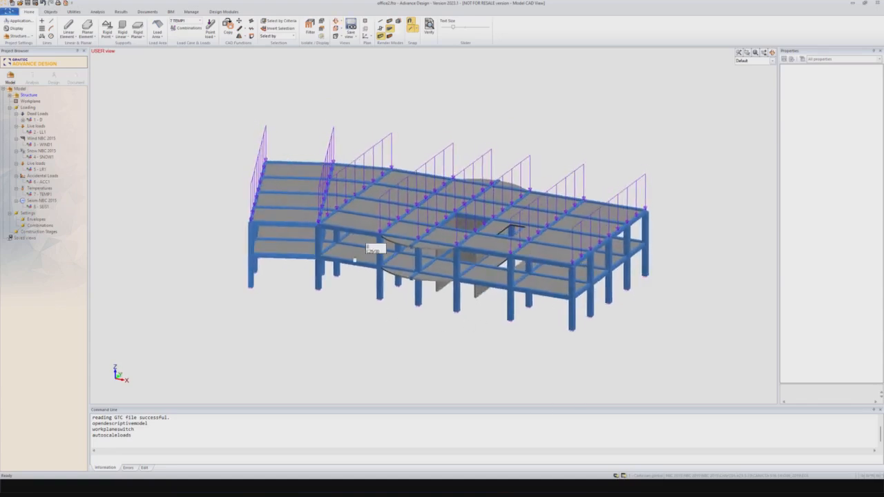
left_click(366, 22)
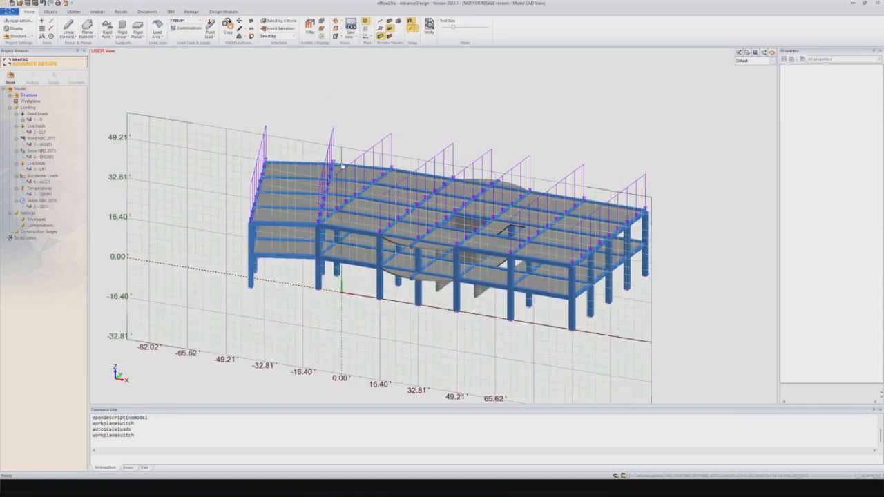
middle_click_drag(279, 209, 303, 199, "shift")
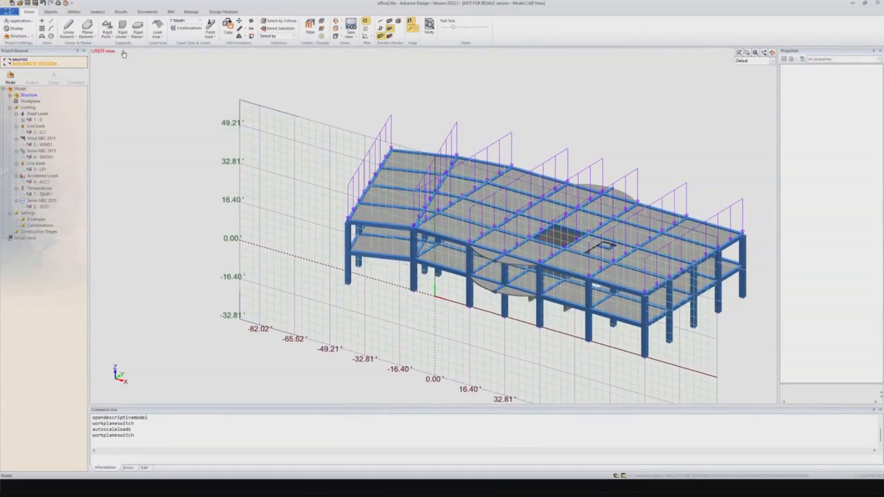
- Draw a portal frame of three linear elements beside the building, about 16.4 ft wide and 16.4 ft high, on the workplane
left_click(68, 28)
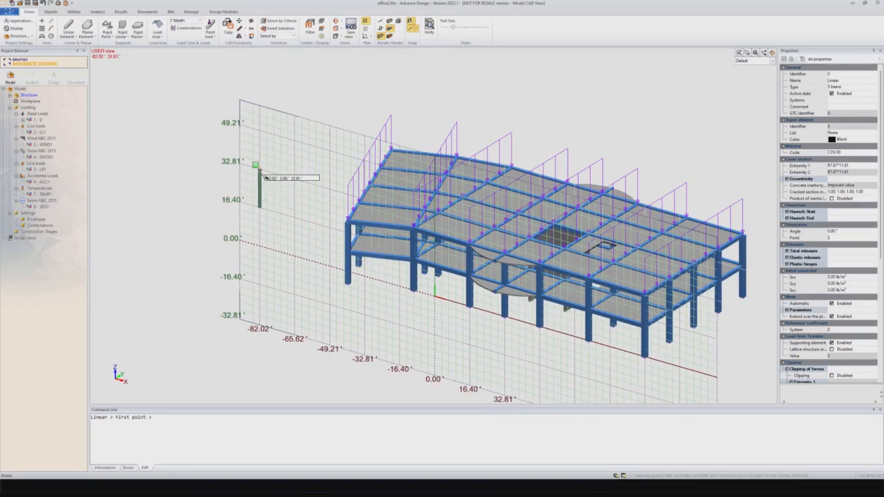
left_click(260, 170)
left_click(295, 179)
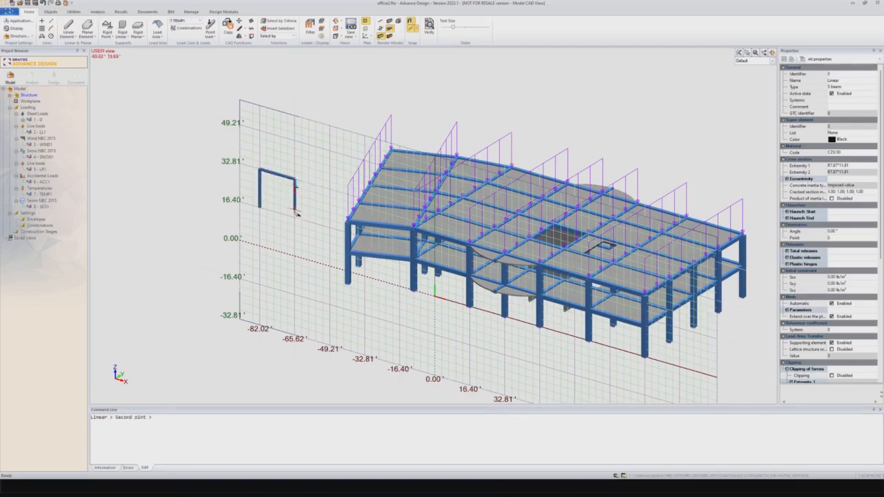
left_click(295, 217)
scroll(260, 205, "up", 2)
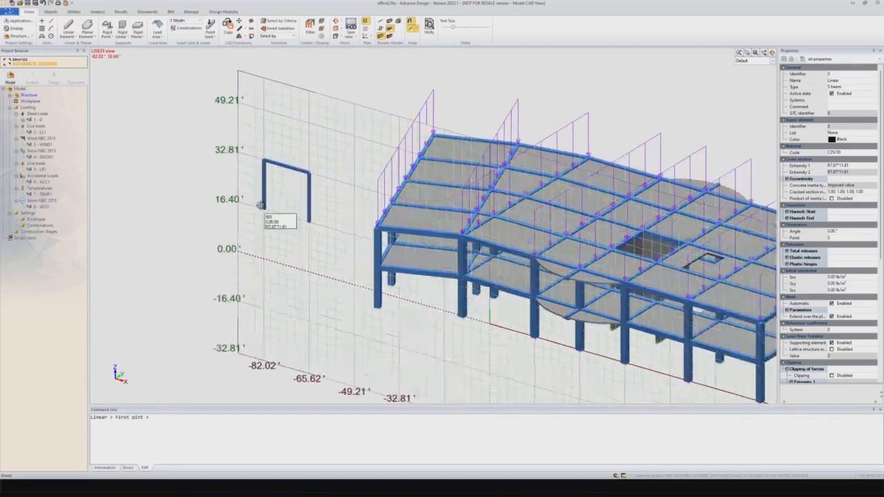
scroll(260, 205, "up", 2)
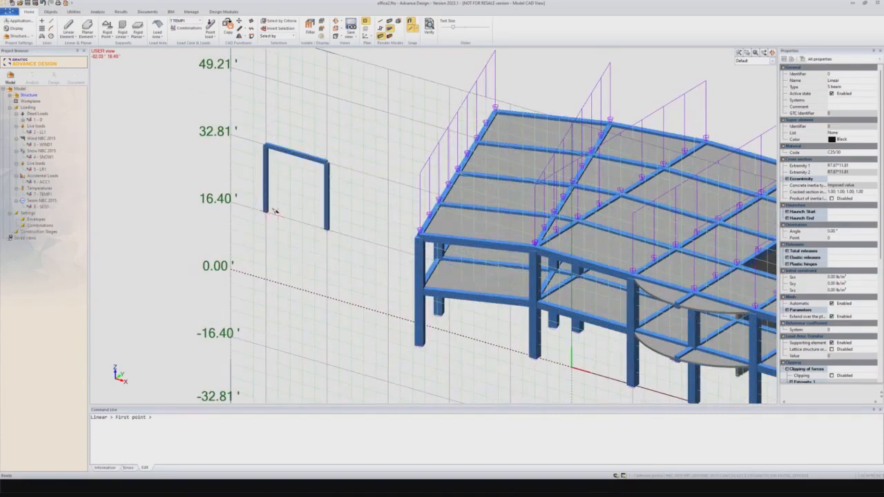
scroll(292, 223, "down", 3)
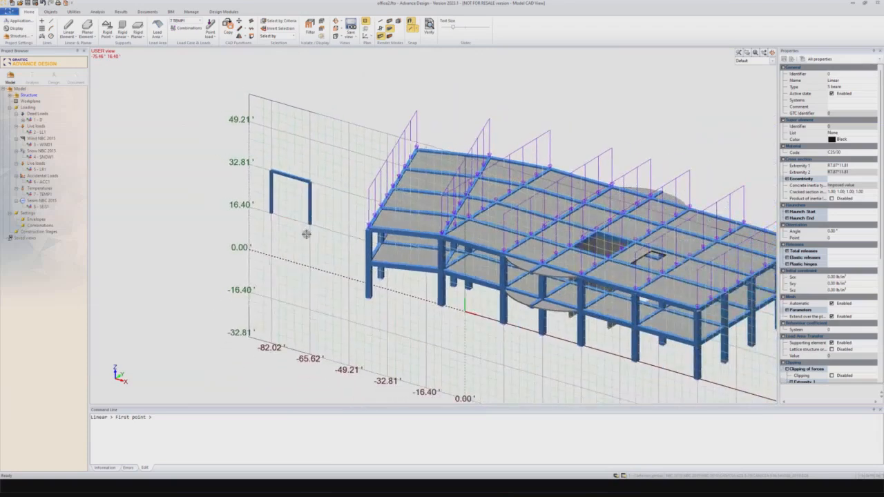
- Add two inclined linear elements forming an inverted V at the small portal frame, and delete all five drawn elements
left_click(316, 233)
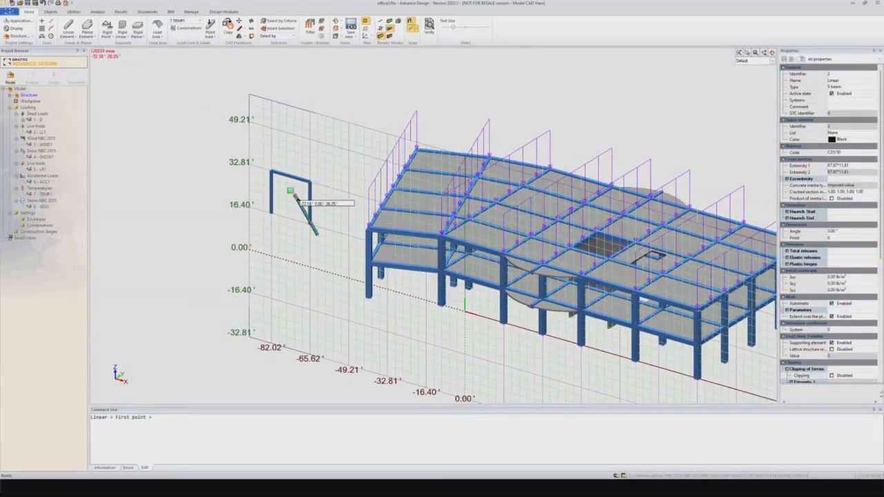
left_click(295, 198)
left_click(279, 224)
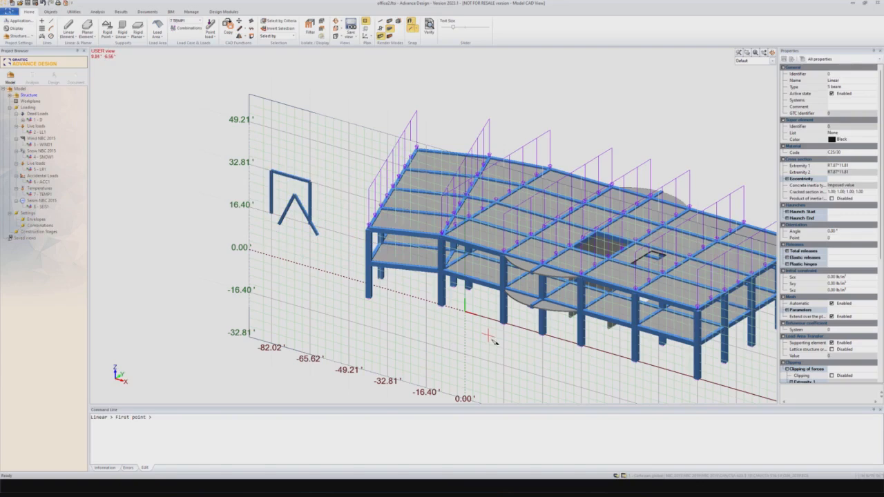
key("Escape")
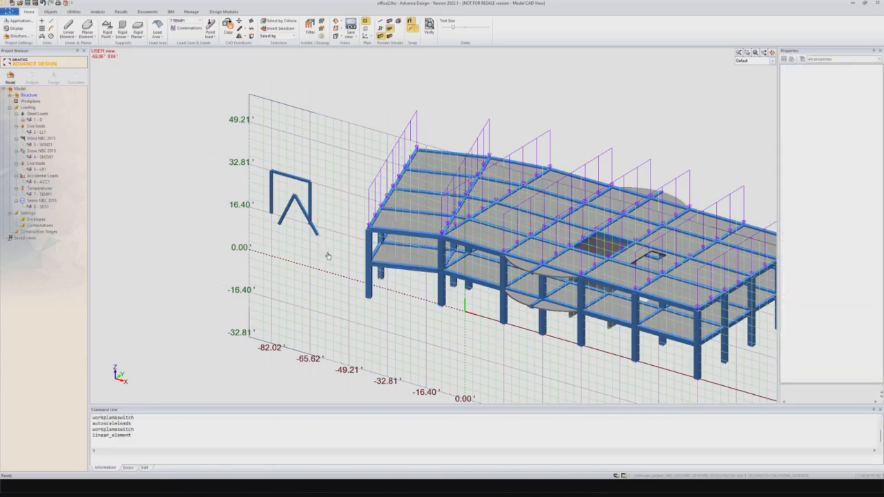
left_click_drag(328, 254, 261, 162)
key("Delete")
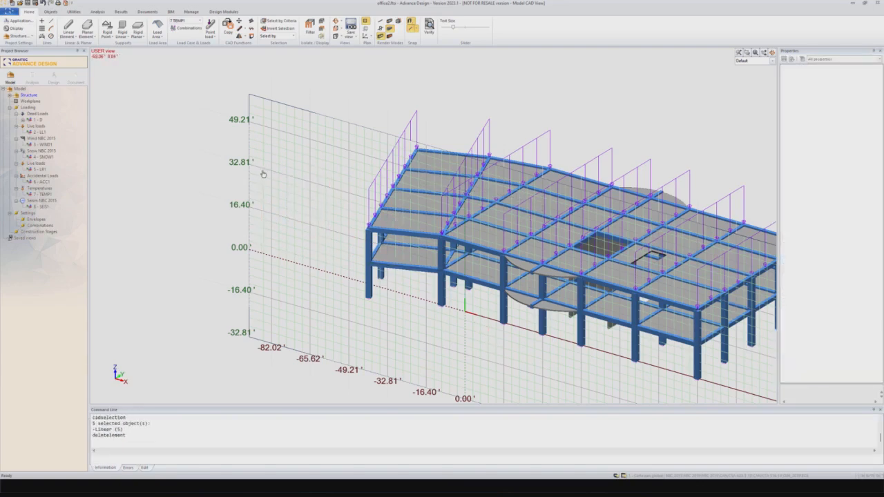
- Select the ground-floor column at the building's near corner and examine its properties down to the concrete design and cover settings
scroll(296, 180, "down", 2)
middle_click_drag(383, 279, 339, 275)
scroll(556, 306, "up", 3)
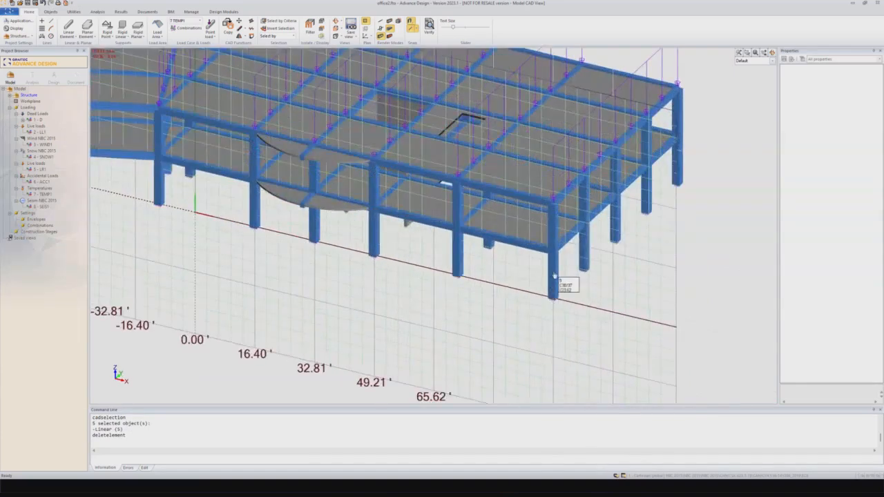
left_click(554, 276)
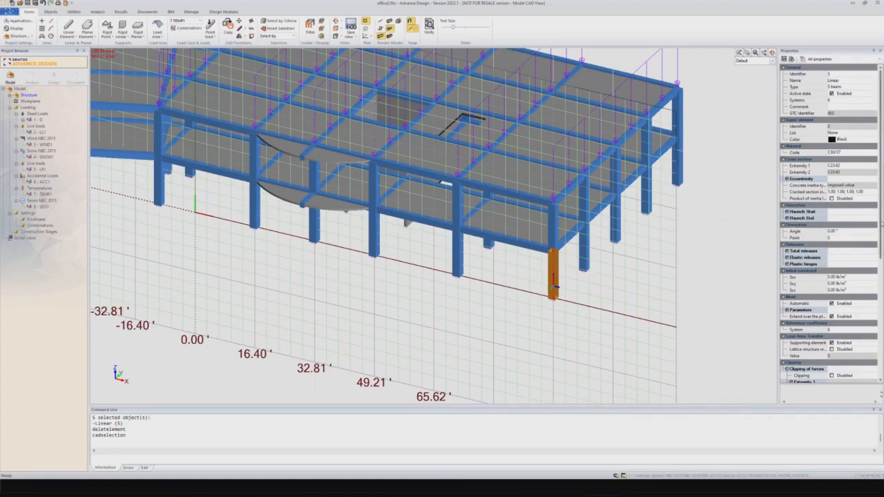
left_click_drag(881, 224, 882, 312)
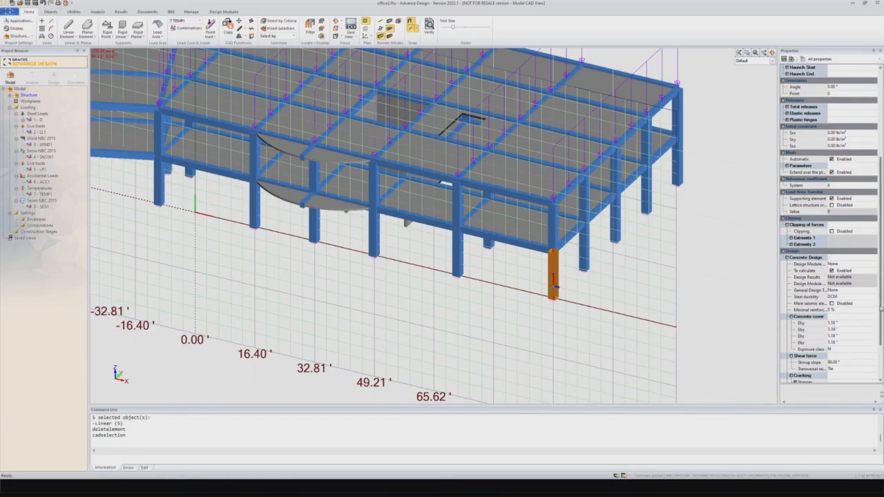
mouse_move(881, 309)
left_mouse_down()
mouse_move(883, 289)
mouse_move(880, 308)
left_mouse_up()
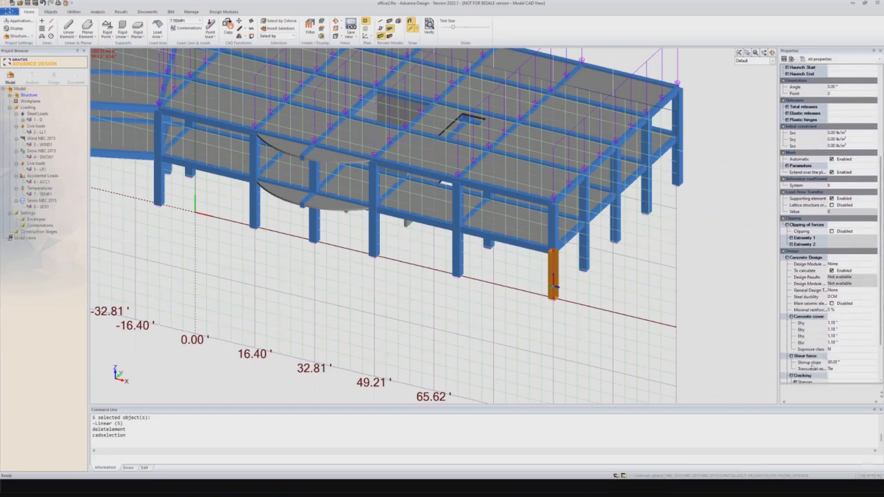
- Switch the working units style to Default metric units and review the selected column's properties
left_click(867, 476)
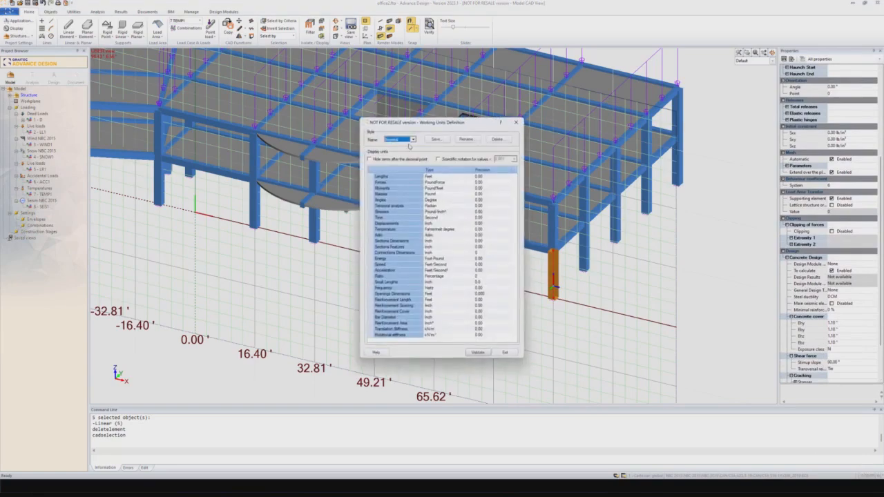
left_click(412, 139)
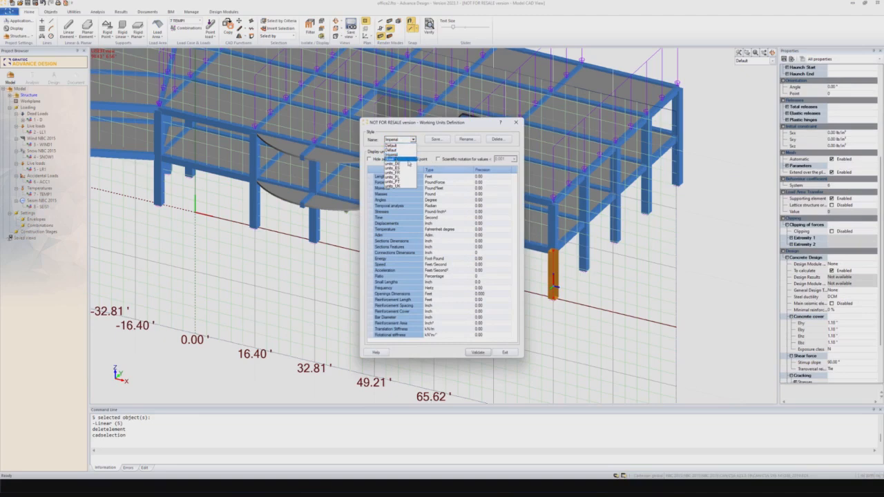
left_click(399, 146)
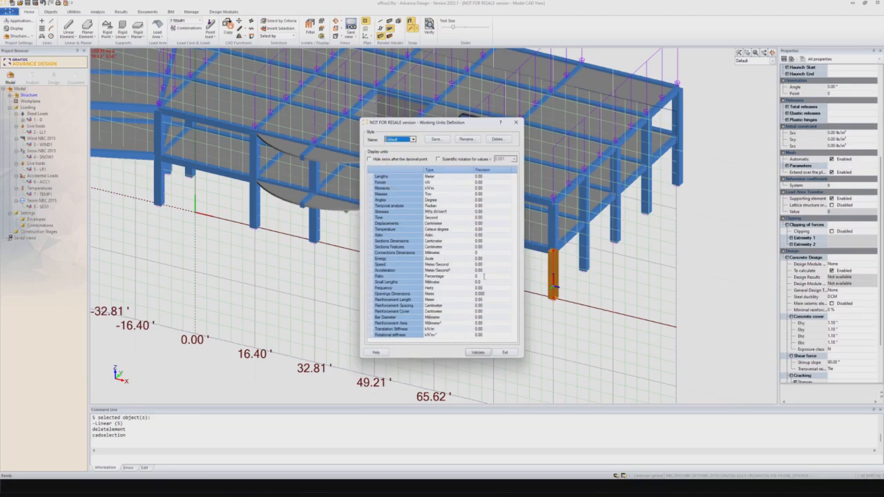
left_click(477, 352)
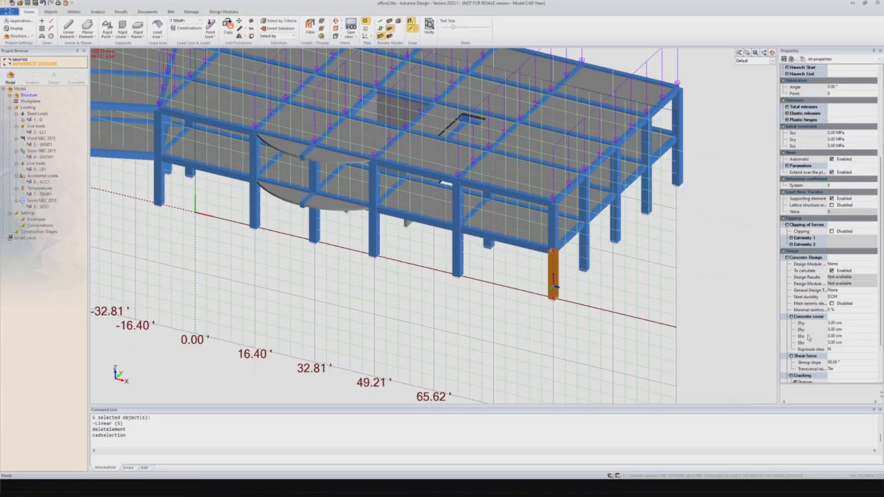
scroll(827, 173, "up", 7)
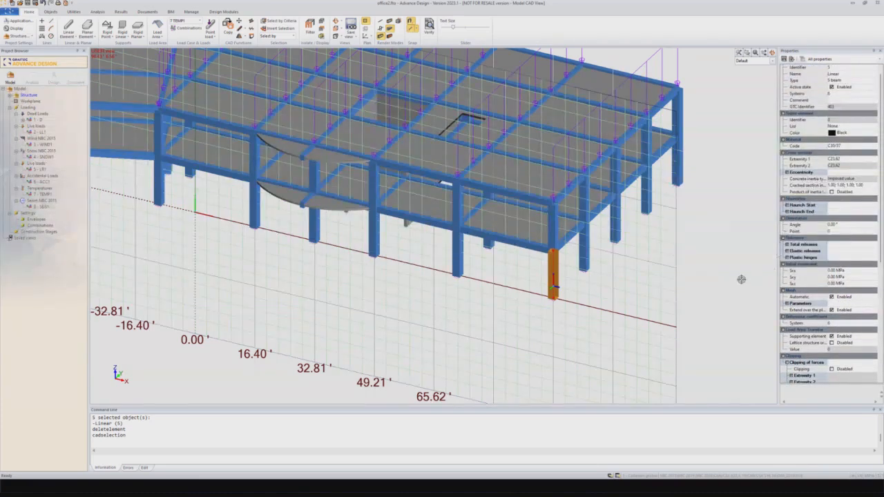
- Examine the whole building and the rigid supports at the bases of its columns and walls
scroll(734, 281, "down", 1)
scroll(604, 319, "down", 2)
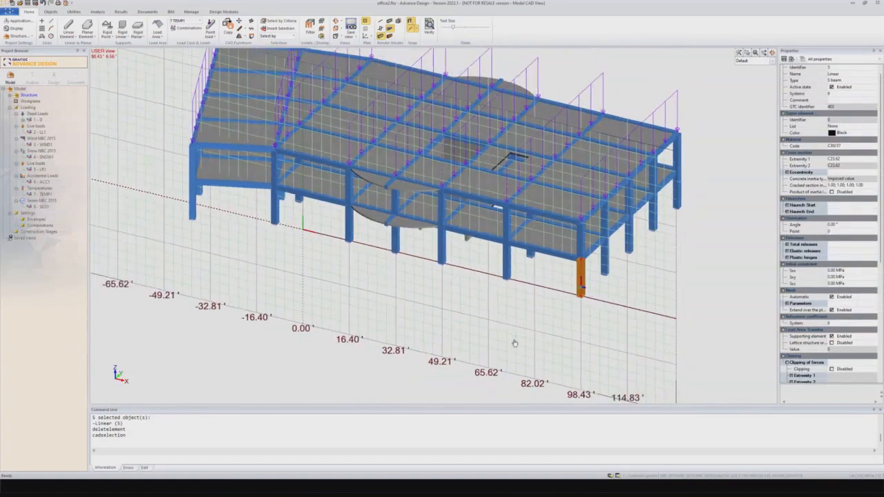
mouse_move(514, 343)
middle_mouse_down()
mouse_move(525, 331)
mouse_move(503, 345)
middle_mouse_up()
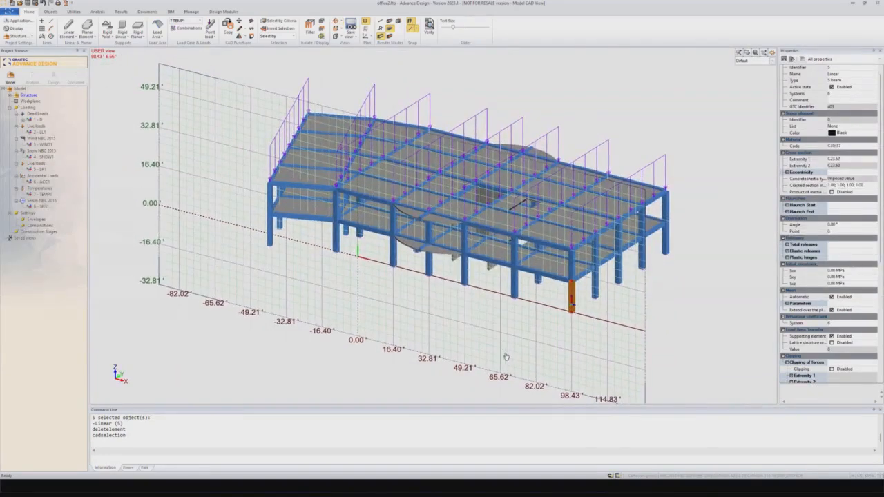
middle_click_drag(200, 233, 258, 224)
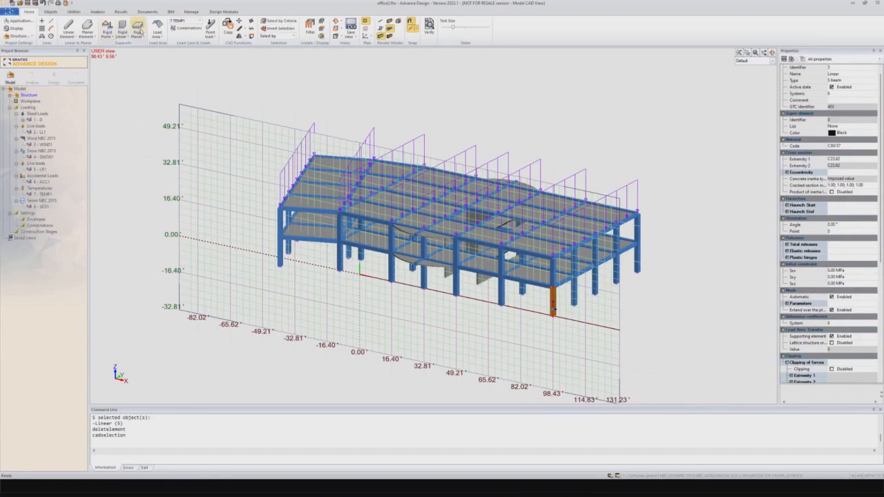
scroll(372, 280, "up", 1)
scroll(373, 280, "up", 4)
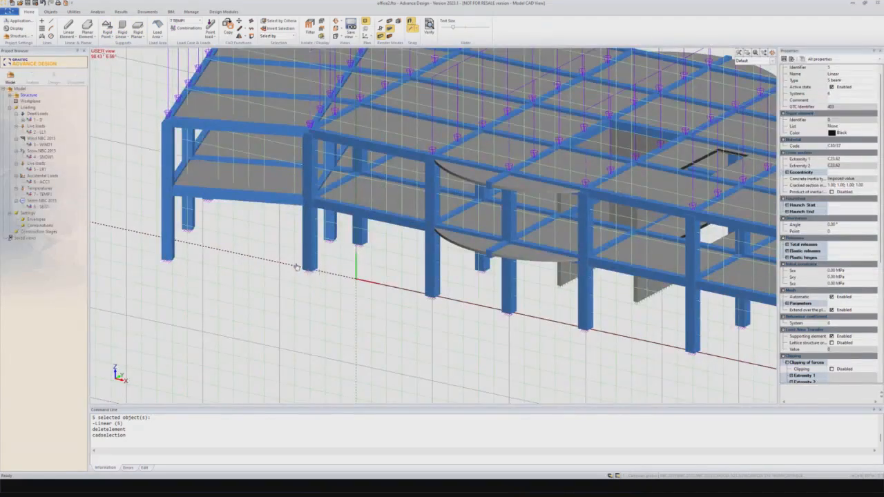
scroll(315, 277, "up", 3)
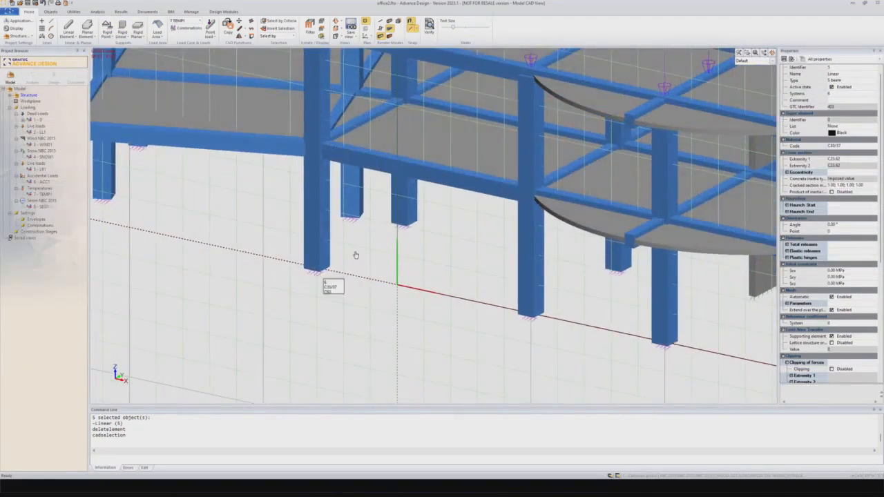
scroll(312, 275, "down", 2)
scroll(312, 276, "down", 3)
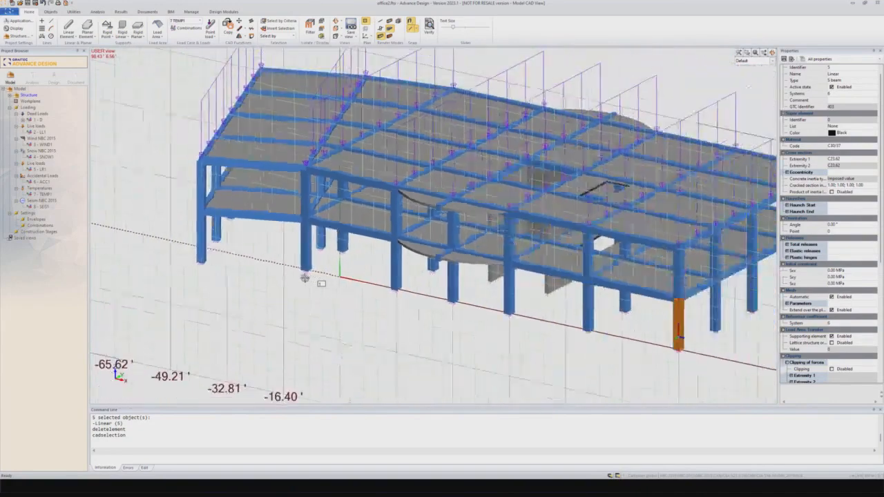
scroll(375, 312, "up", 2)
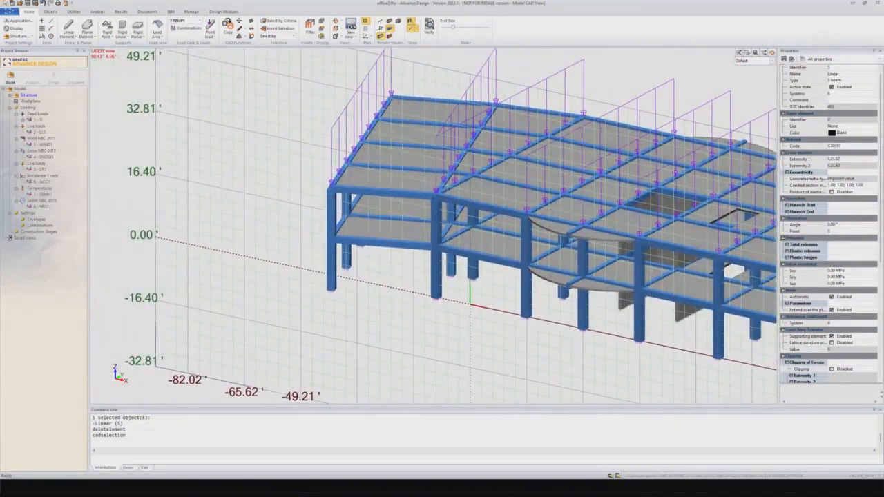
- Draw a vertical linear element about 5 m tall on the workplane beside the building
left_click(69, 27)
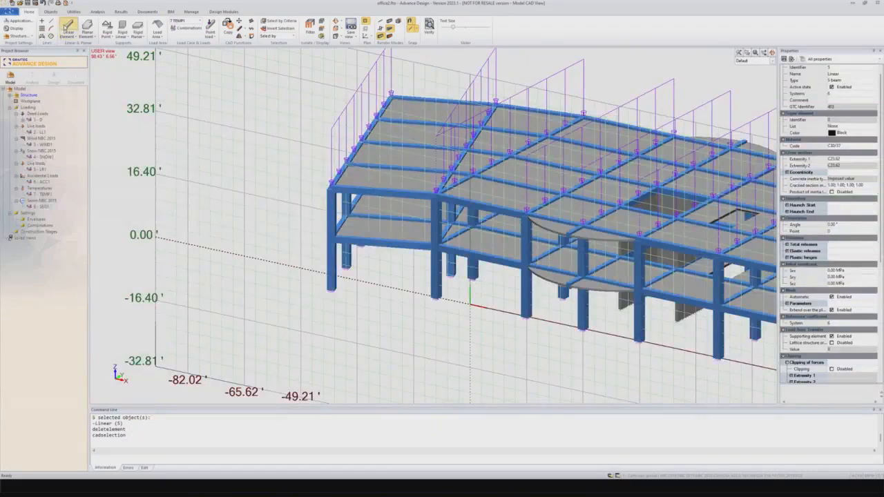
left_click(244, 192)
left_click(244, 130)
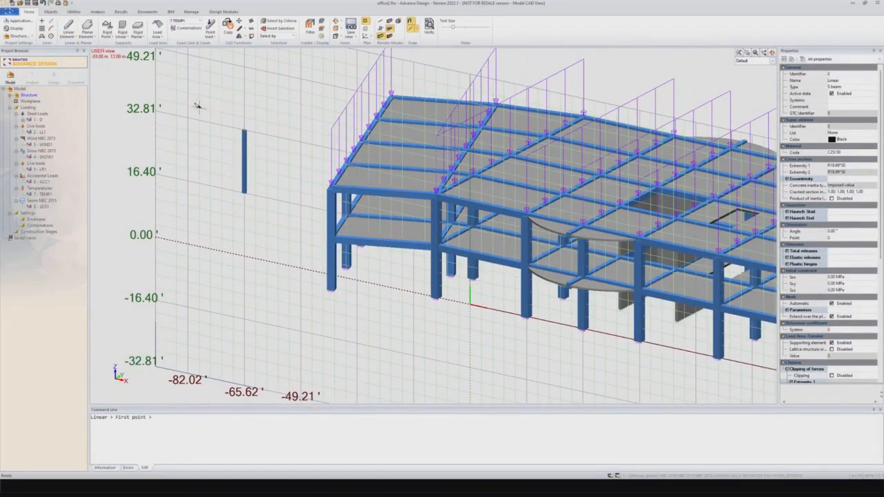
- Look through the point, linear and planar support types, and place a rigid point support at the new column's base
left_click(108, 36)
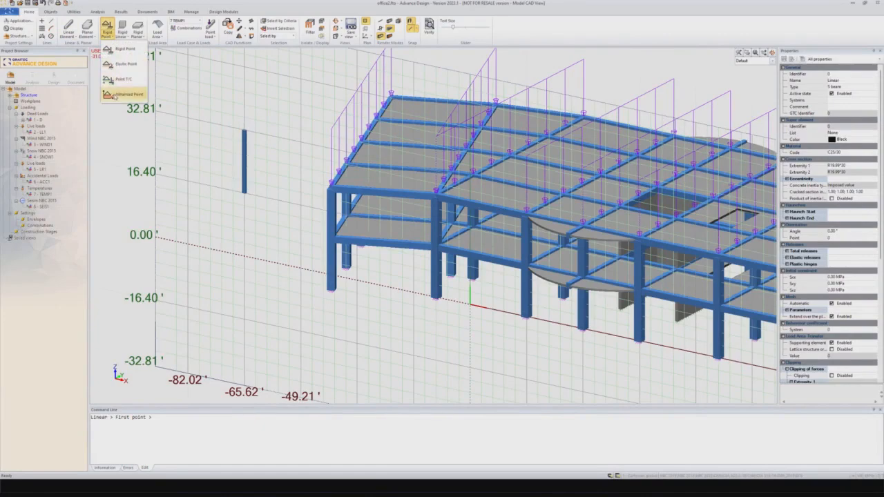
left_click(121, 34)
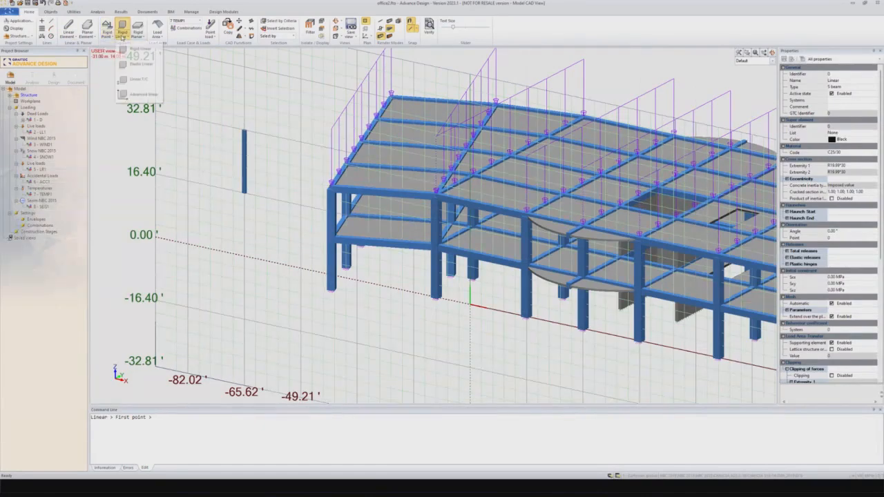
left_click(137, 35)
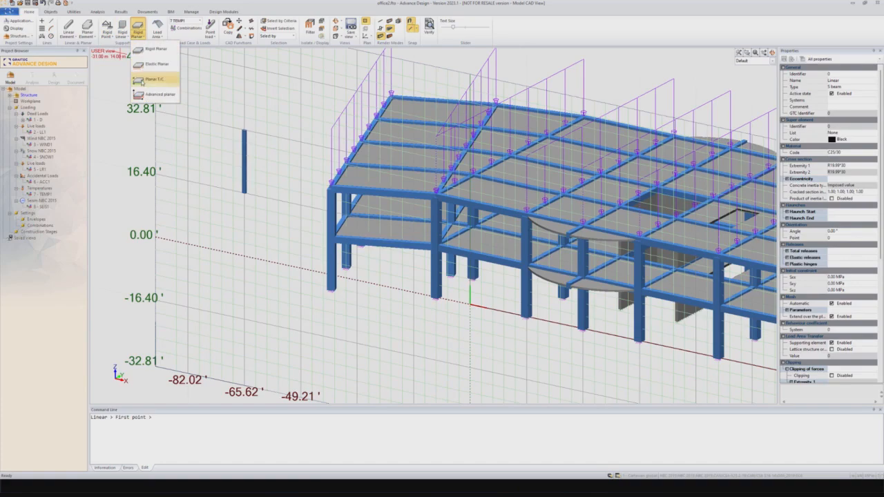
left_click(107, 33)
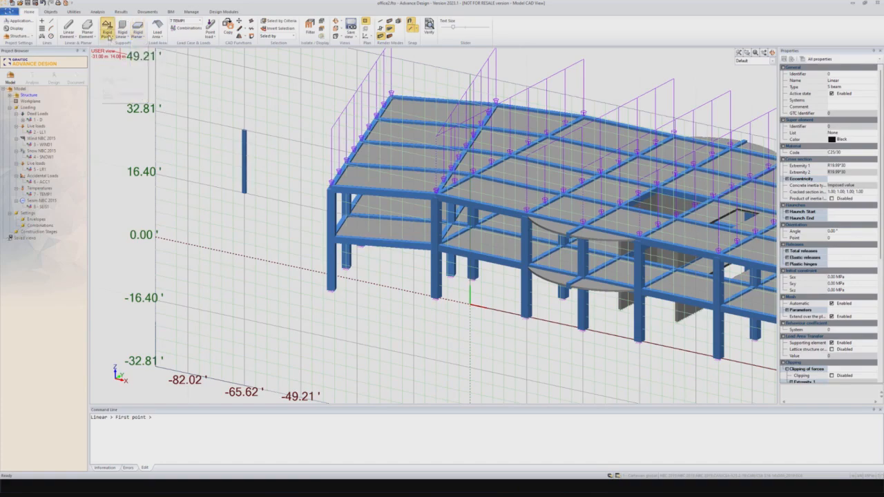
left_click(123, 50)
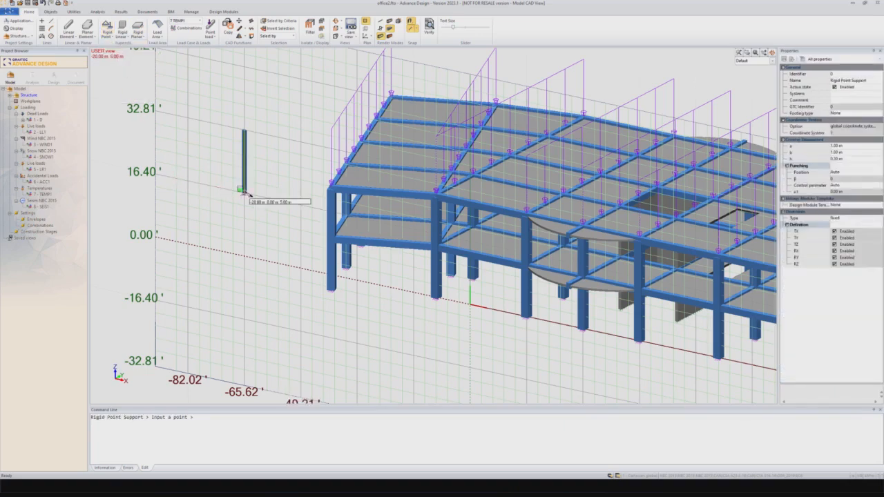
scroll(245, 202, "up", 5)
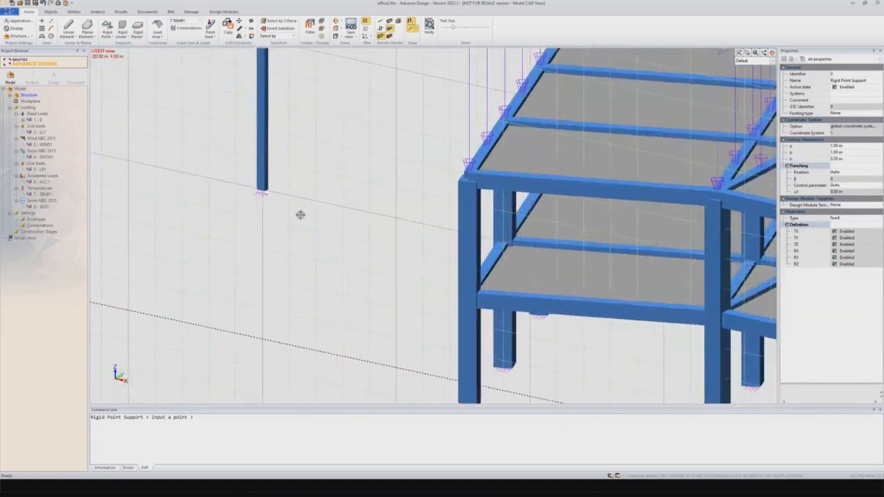
key("Escape")
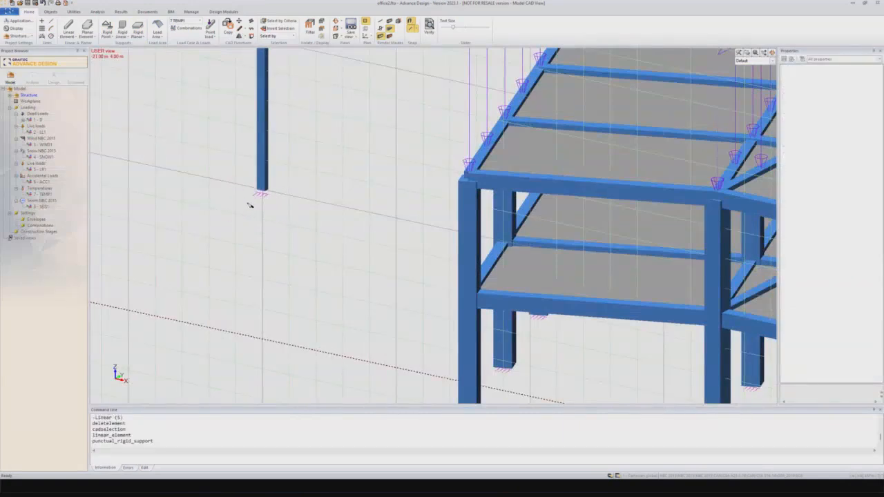
- Delete the freestanding column beside the building together with the rigid point support at its base
scroll(253, 200, "down", 5)
left_click_drag(258, 214, 223, 110)
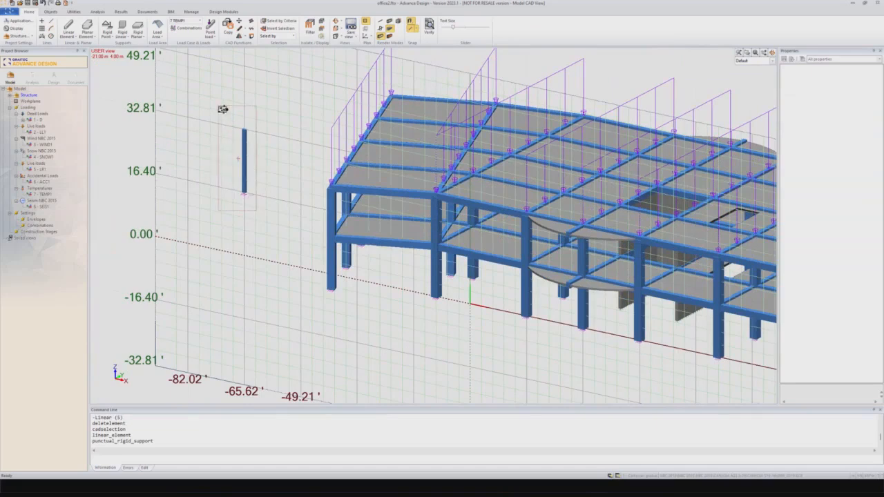
key("Delete")
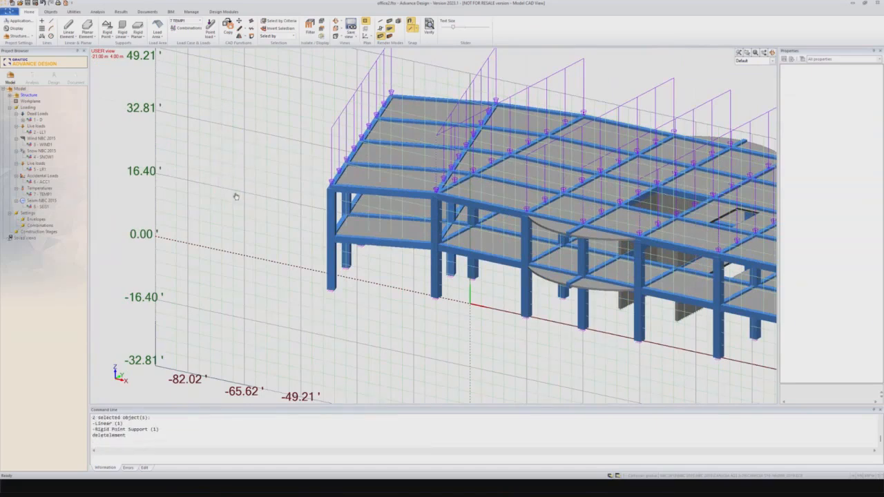
- Turn off the workplane grid and bring the whole building into view
scroll(233, 193, "down", 2)
middle_click_drag(240, 213, 221, 218)
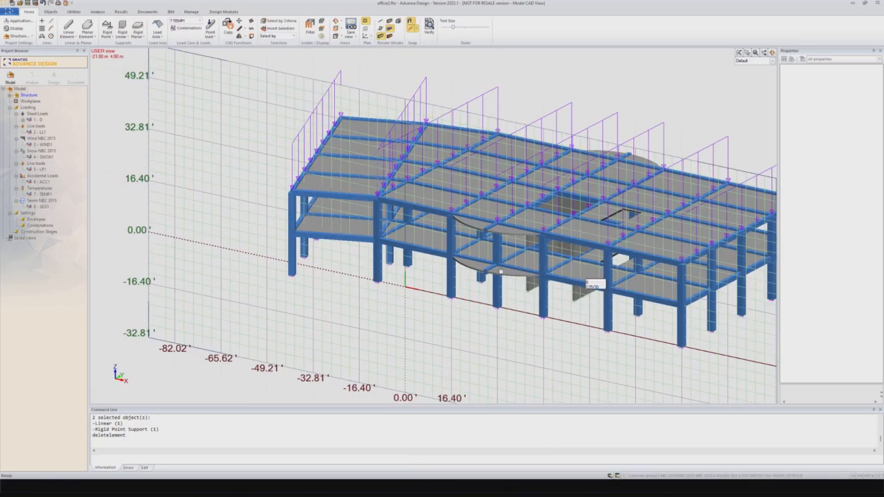
scroll(401, 309, "down", 3)
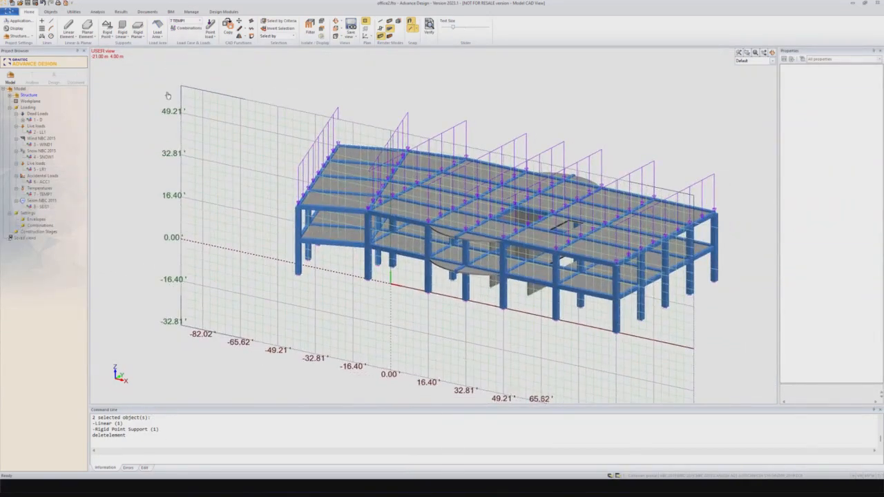
middle_click_drag(414, 306, 388, 294)
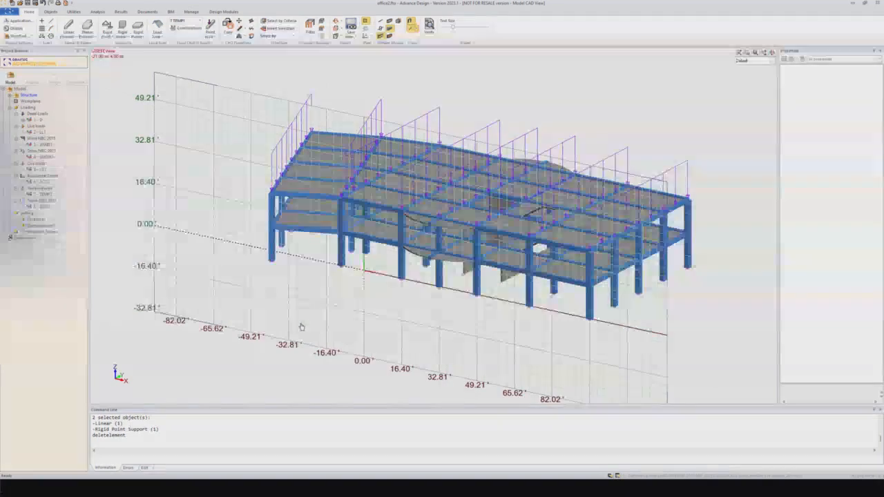
middle_click_drag(291, 306, 290, 302, "shift")
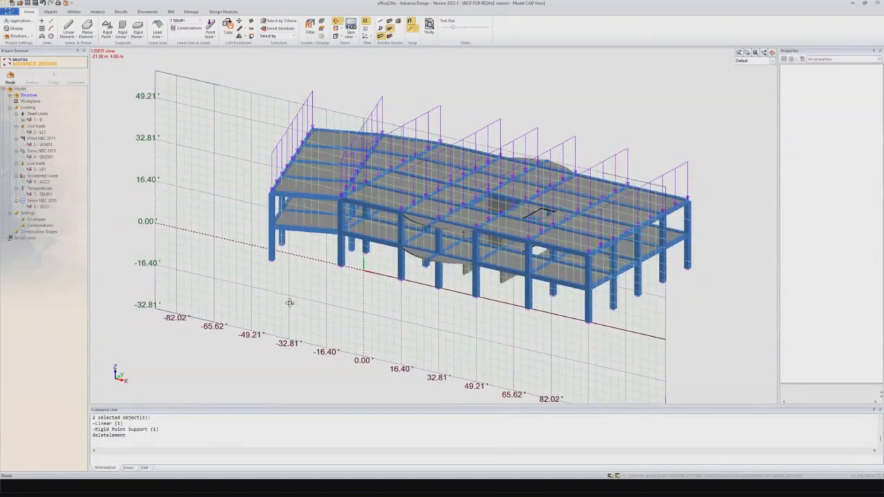
left_click(366, 22)
middle_click_drag(318, 230, 311, 241, "shift")
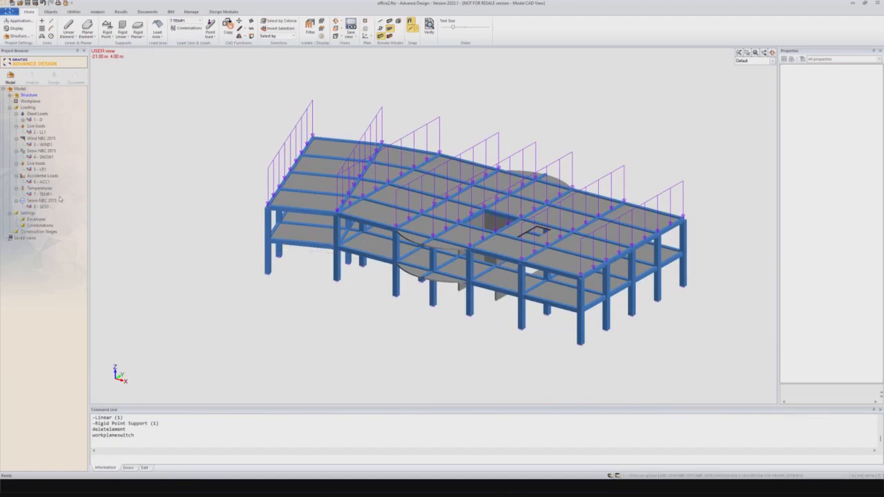
- Look through the load case family types that can be created under Loading, without adding one
left_click(30, 108)
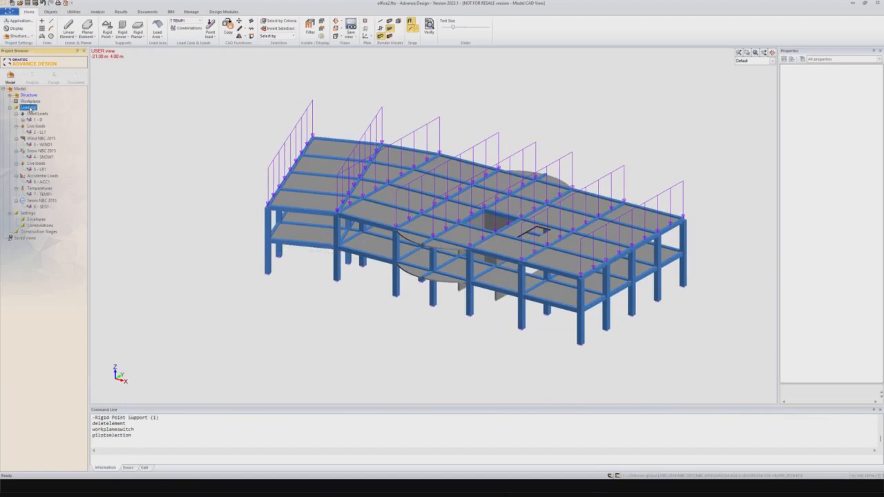
right_click(31, 108)
left_click(39, 111)
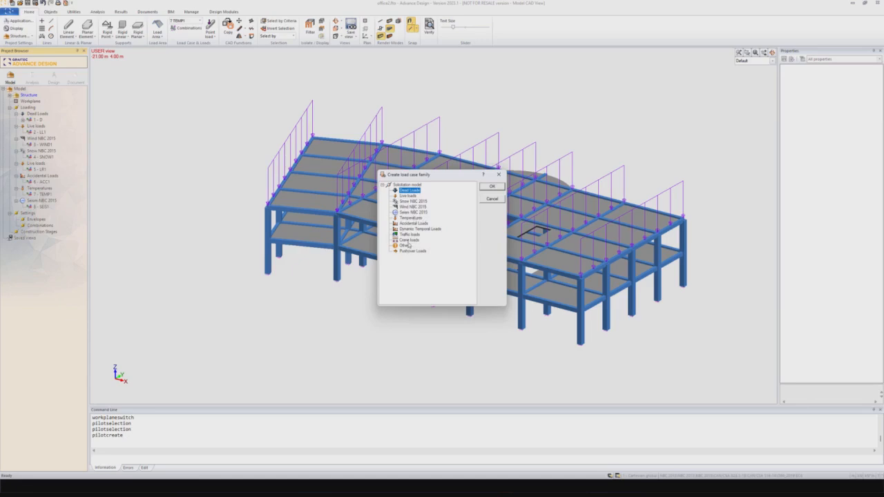
left_click(491, 200)
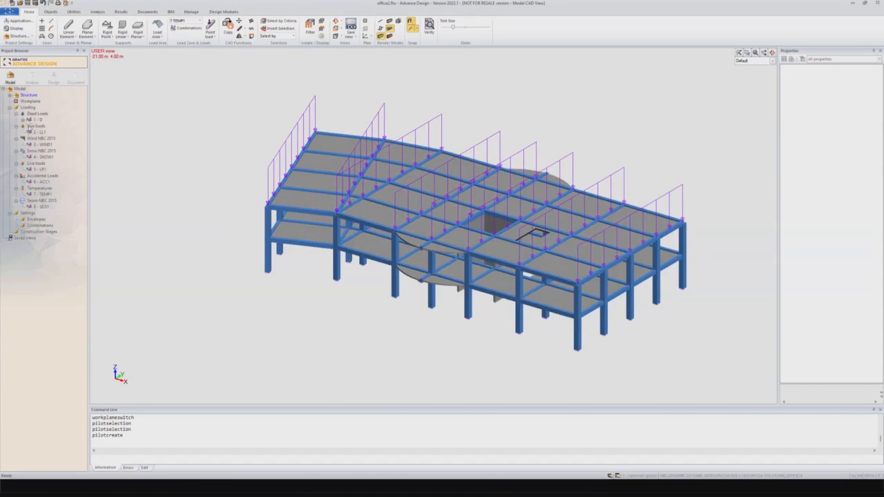
- Delete the first Live loads family and the Wind NBC 2015 and Snow NBC 2015 load case families
left_click(35, 127)
right_click(36, 127)
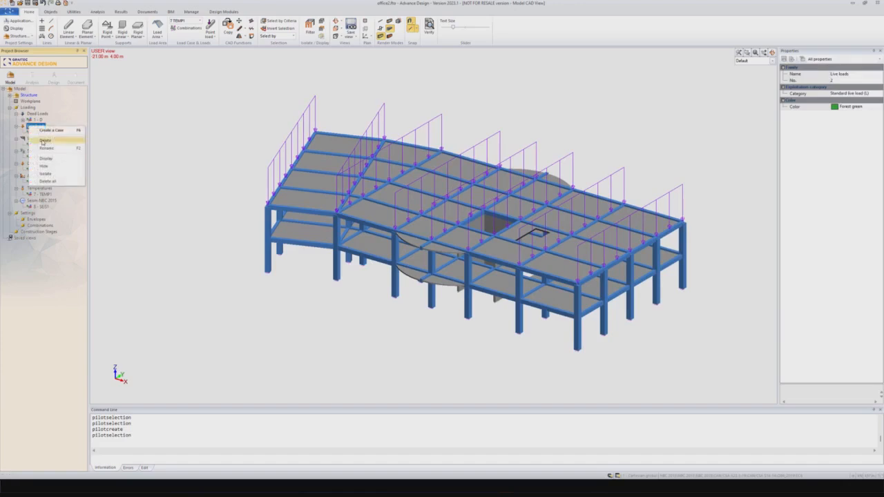
left_click(45, 140)
right_click(39, 128)
left_click(49, 155)
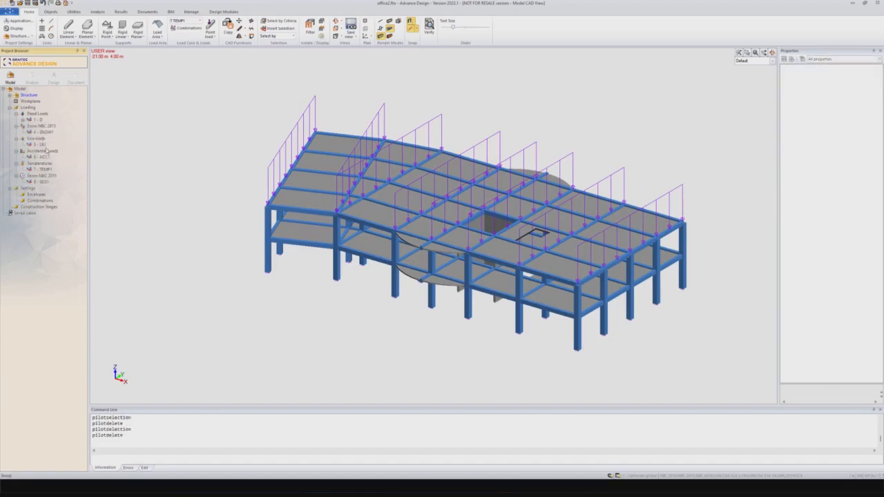
left_click(36, 127)
right_click(36, 127)
left_click(43, 143)
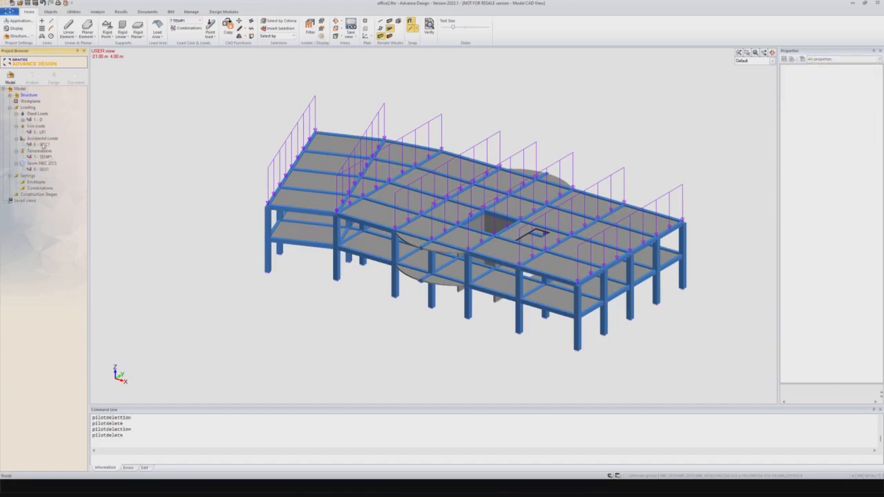
- Delete the remaining Live loads, Accidental Loads, Temperatures and Seism NBC 2015 families, keeping only Dead Loads
left_click(36, 128)
right_click(36, 128)
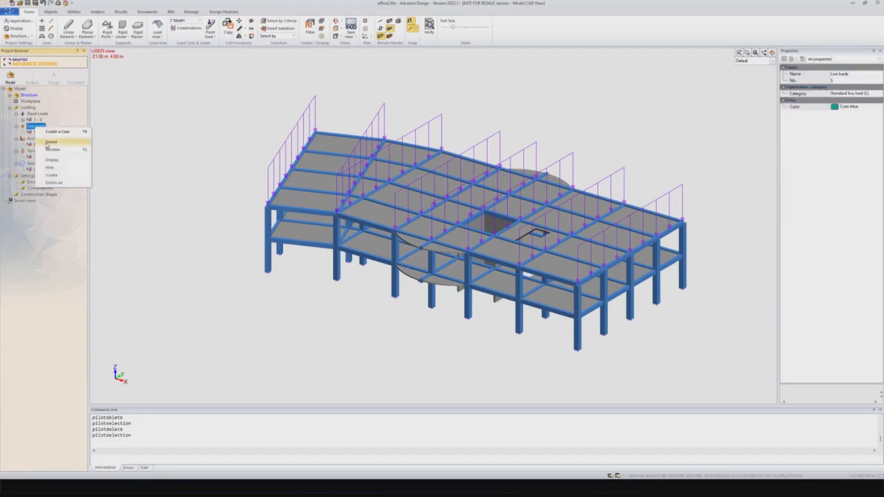
left_click(43, 143)
left_click(33, 128)
right_click(33, 128)
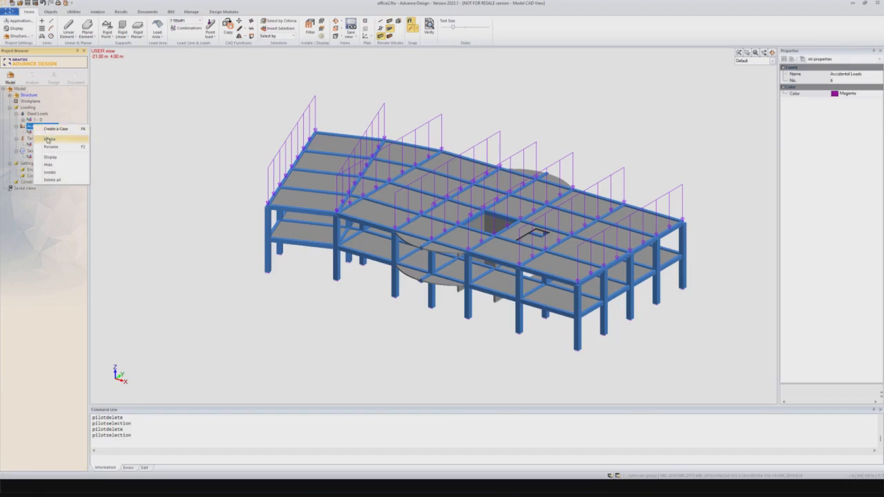
left_click(43, 143)
left_click(40, 127)
right_click(40, 127)
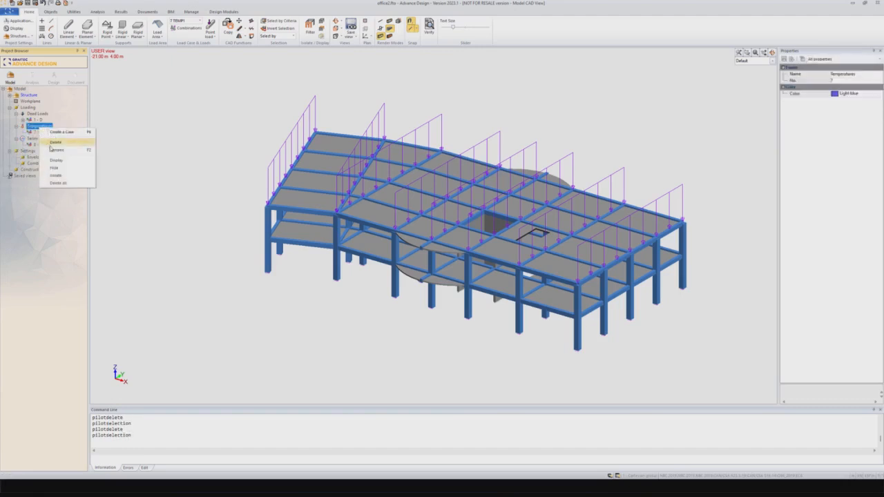
left_click(44, 144)
left_click(36, 128)
right_click(35, 128)
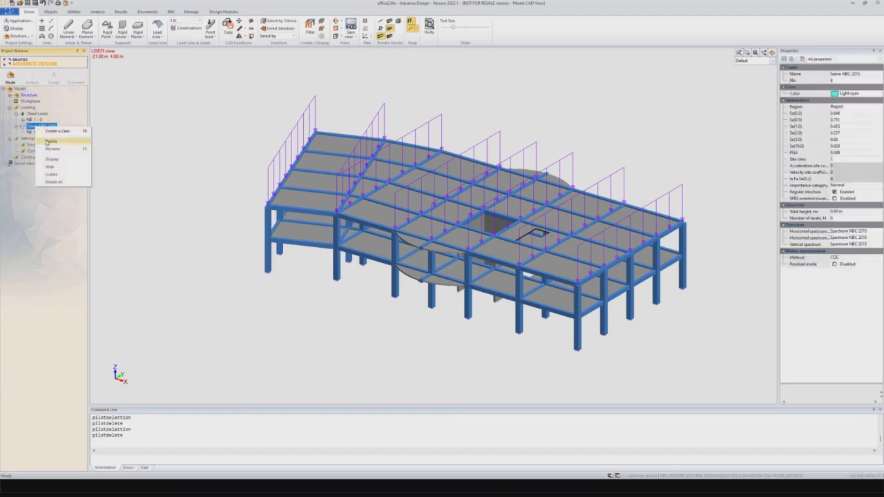
left_click(43, 143)
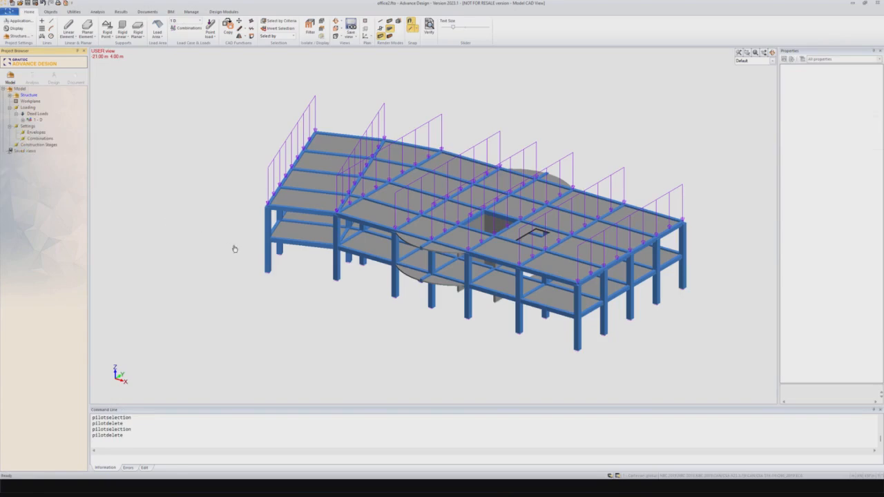
- Examine the element groups under Level 2 and 1st floor, briefly hiding the 1st floor elements and showing them again
middle_click_drag(380, 292, 369, 286)
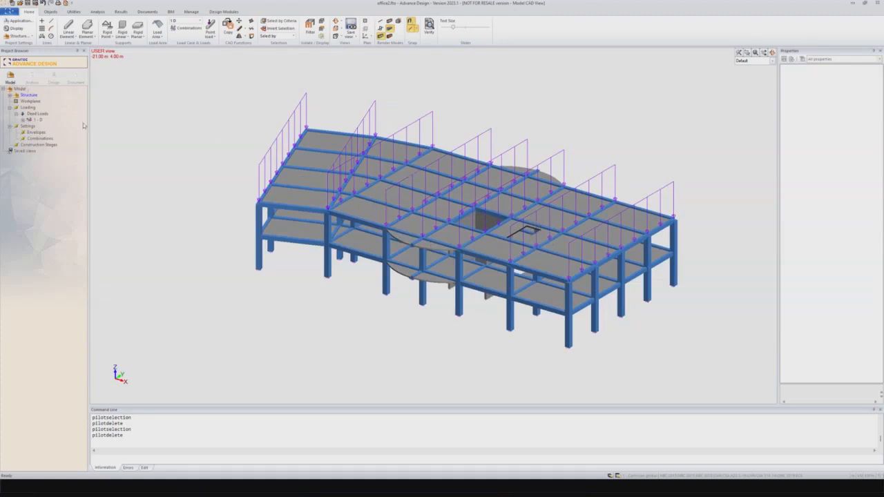
left_click(10, 96)
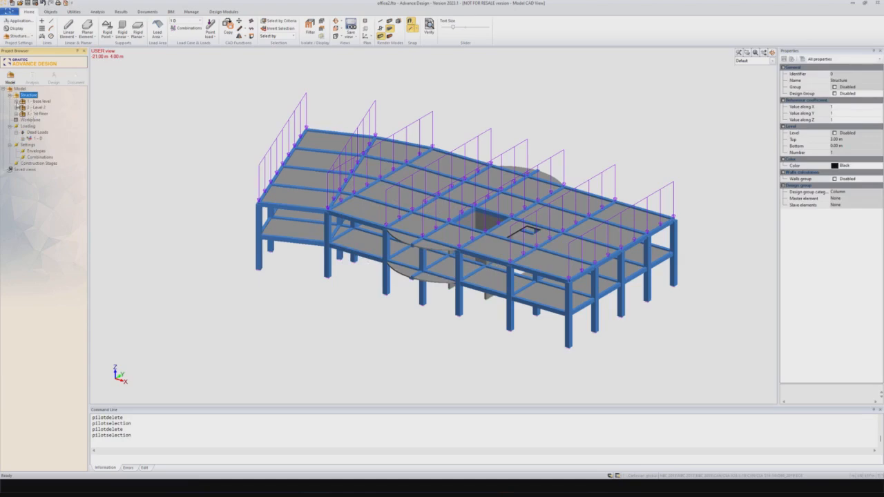
left_click(16, 107)
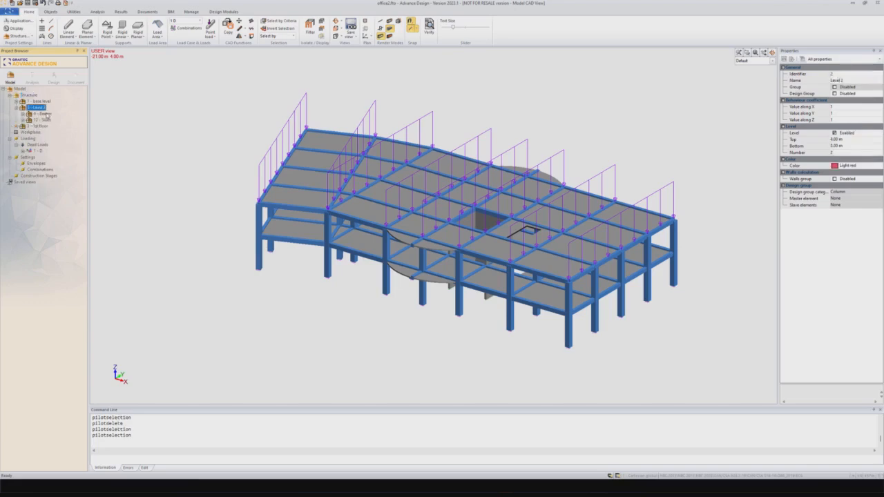
left_click(17, 127)
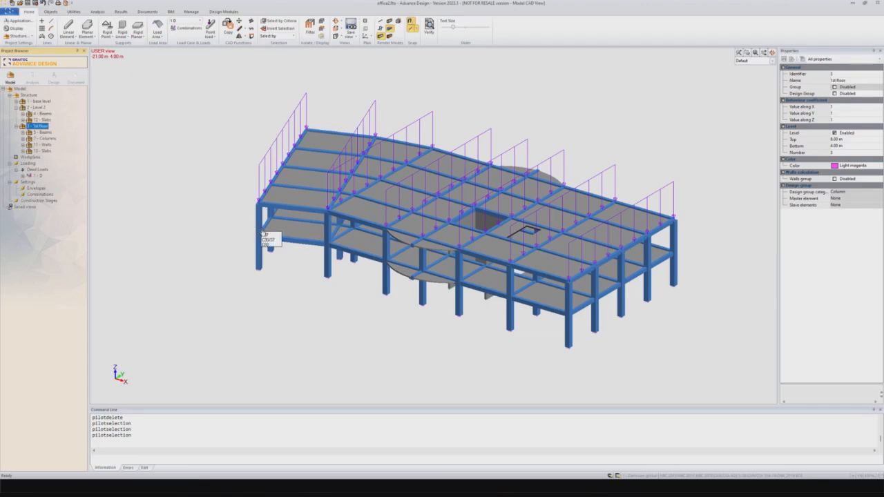
left_click(21, 127)
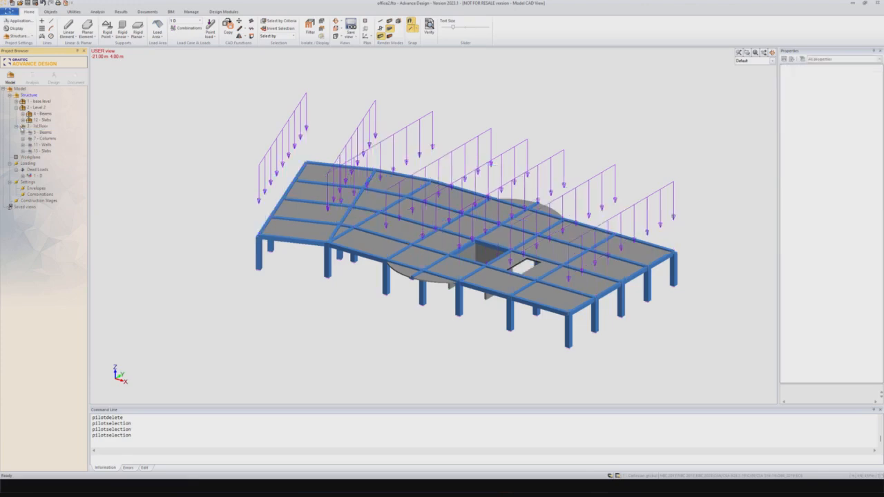
left_click(22, 127)
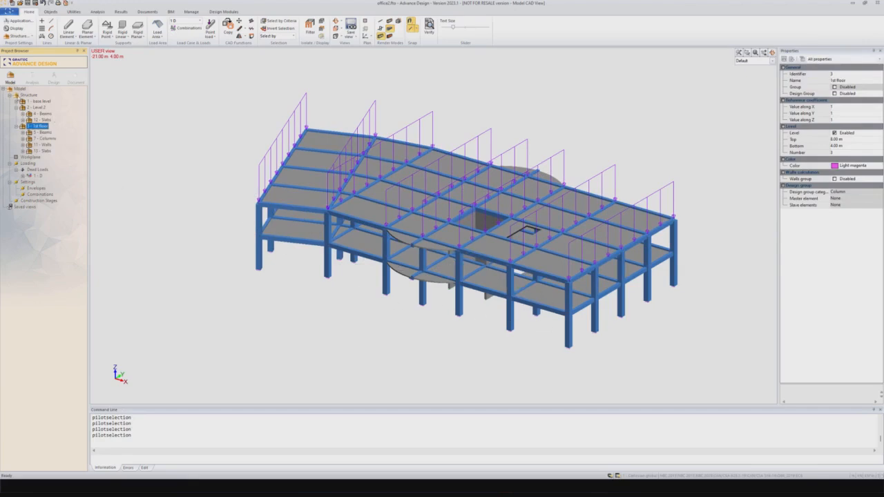
left_click(12, 95)
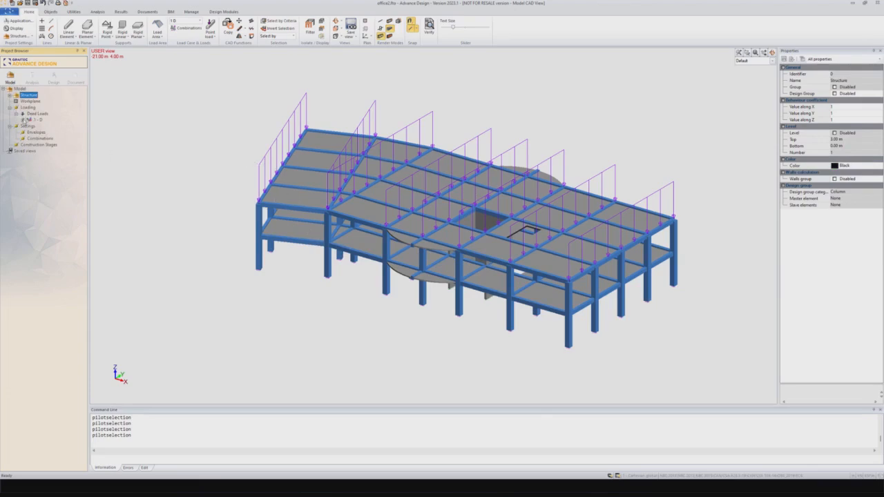
- Review the linear loads in the dead load case, checking individual roof loads and their properties
double_click(24, 119)
left_click(38, 133)
left_click(45, 145)
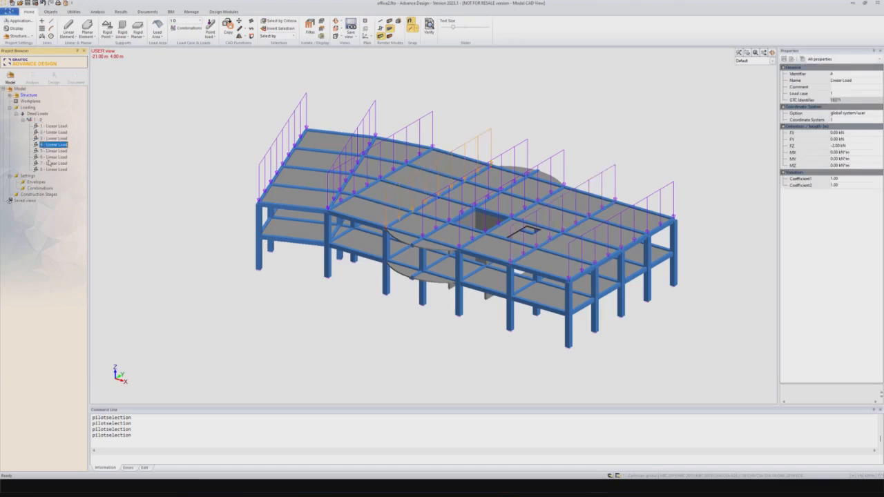
left_click(48, 158)
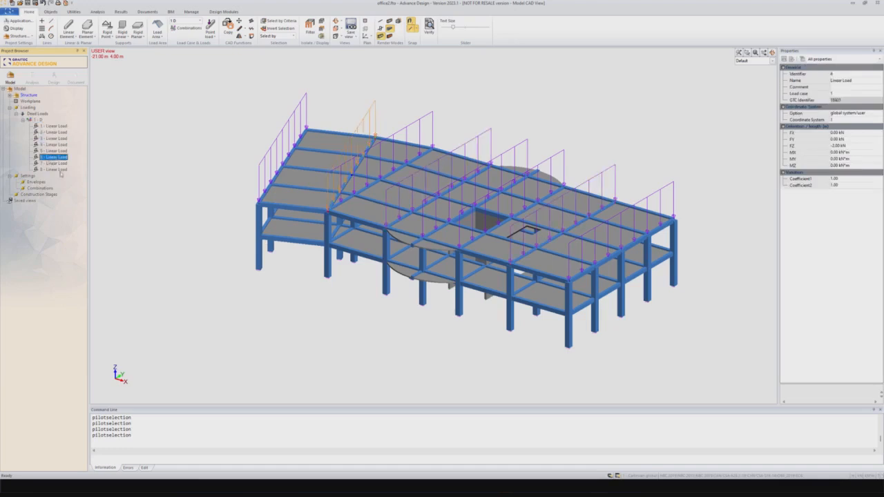
left_click(278, 141)
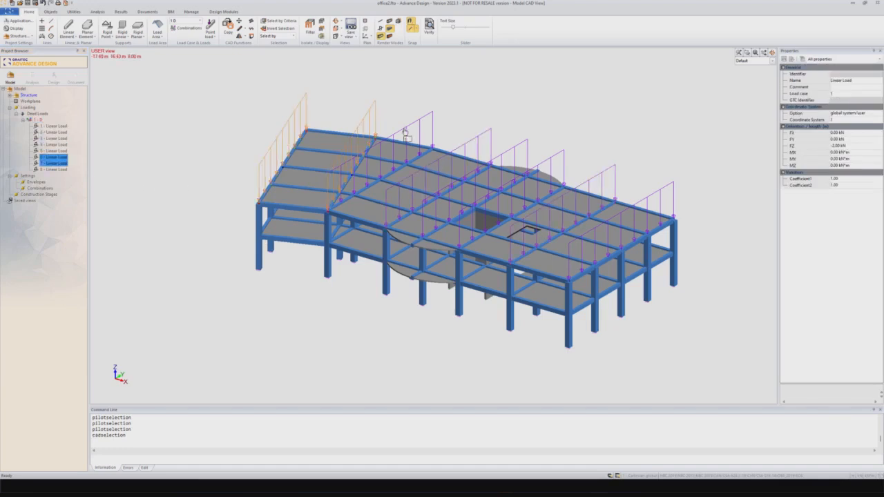
left_click(407, 131)
key("Escape")
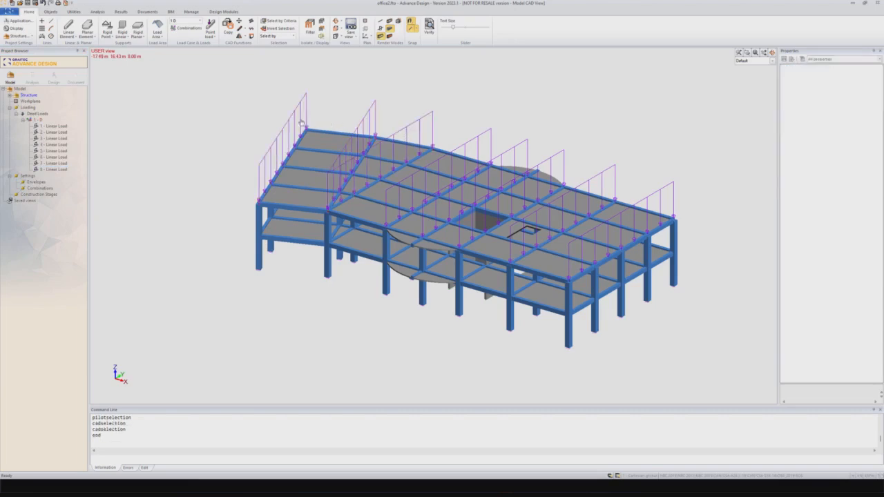
left_click(296, 122)
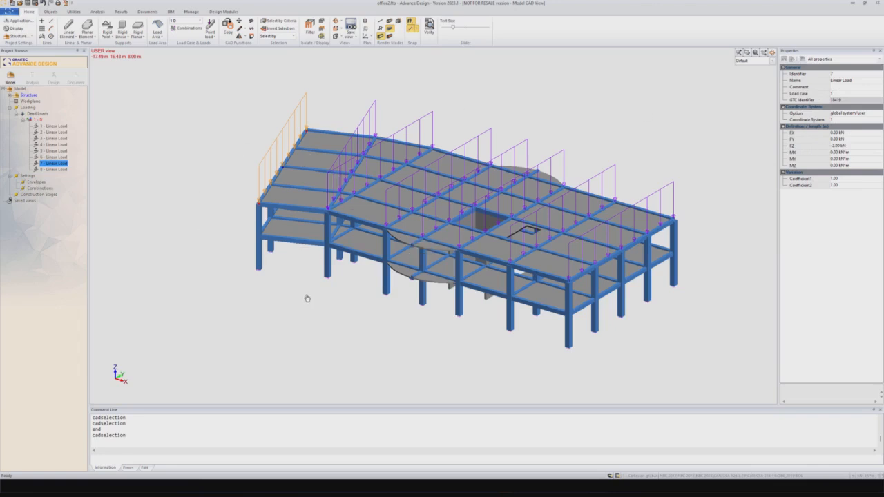
left_click(16, 116)
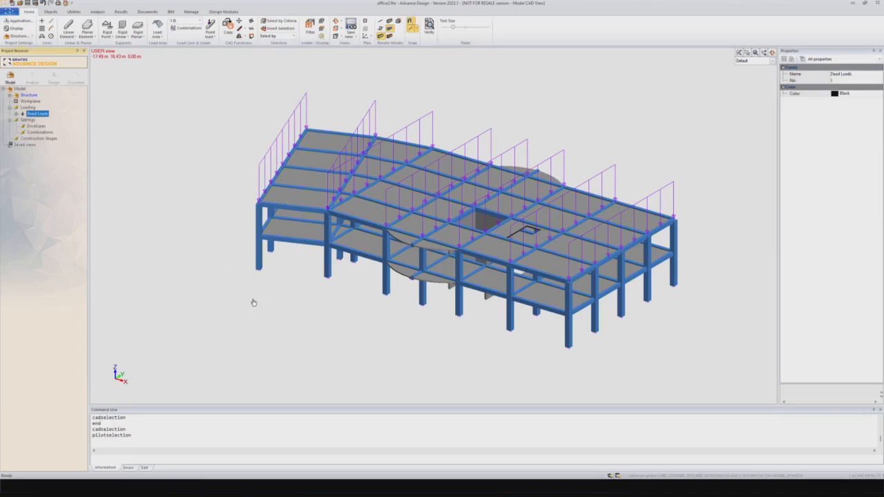
- Generate the simplified load combinations with short time deflection combinations enabled and the Normal importance category, and accept them
mouse_move(253, 302)
middle_mouse_down("shift")
mouse_move(278, 299)
mouse_move(256, 299)
middle_mouse_up("shift")
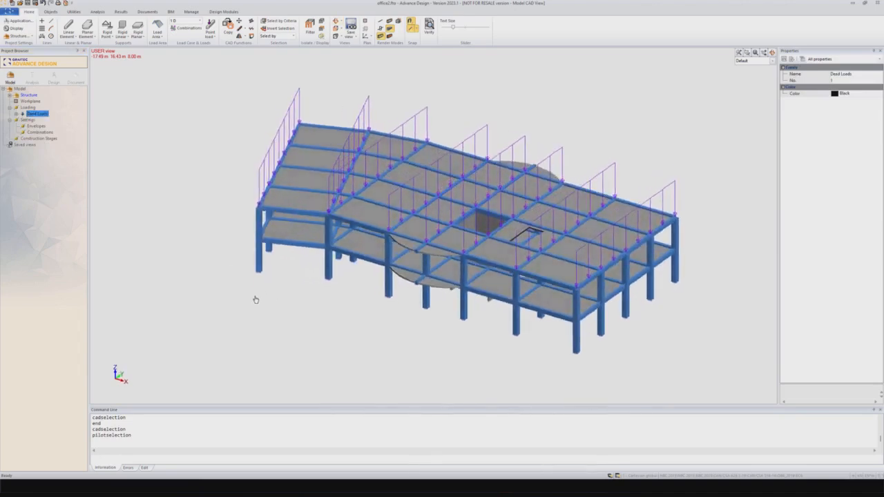
left_click(38, 132)
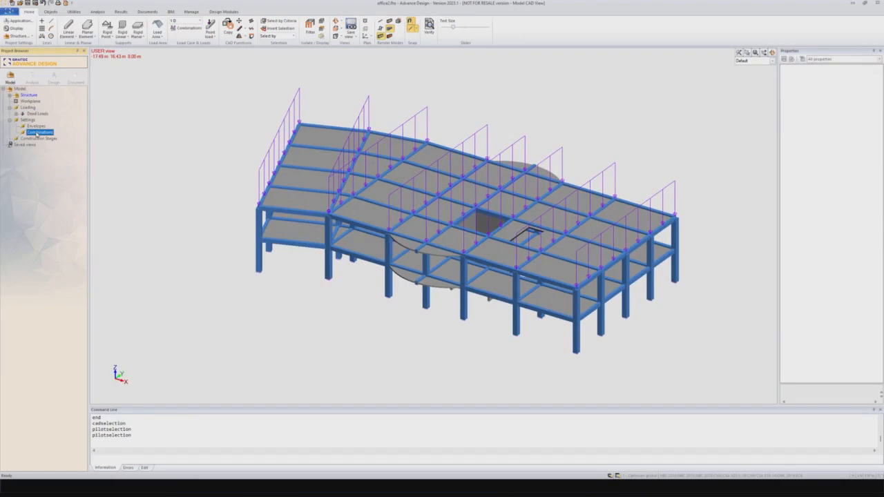
double_click(37, 133)
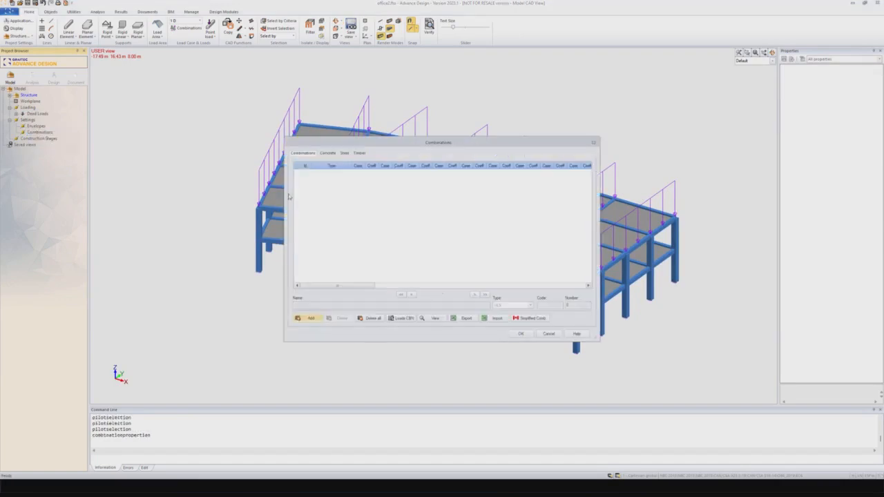
left_click(538, 319)
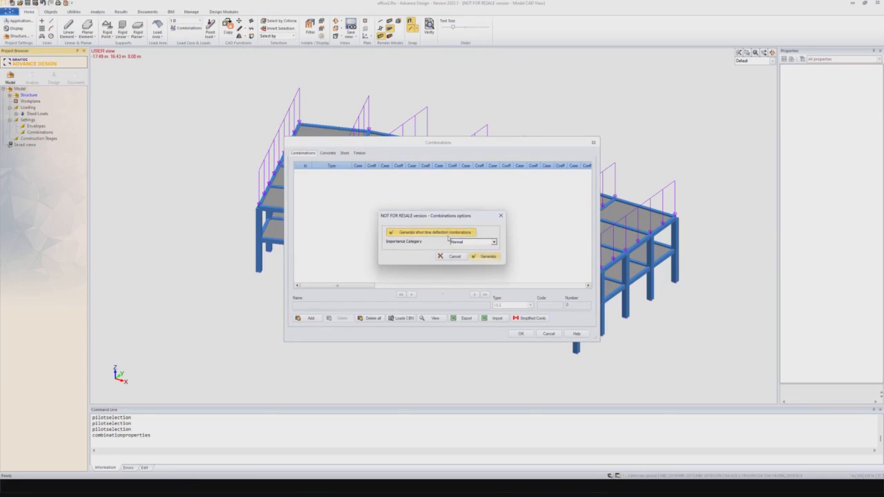
left_click(485, 259)
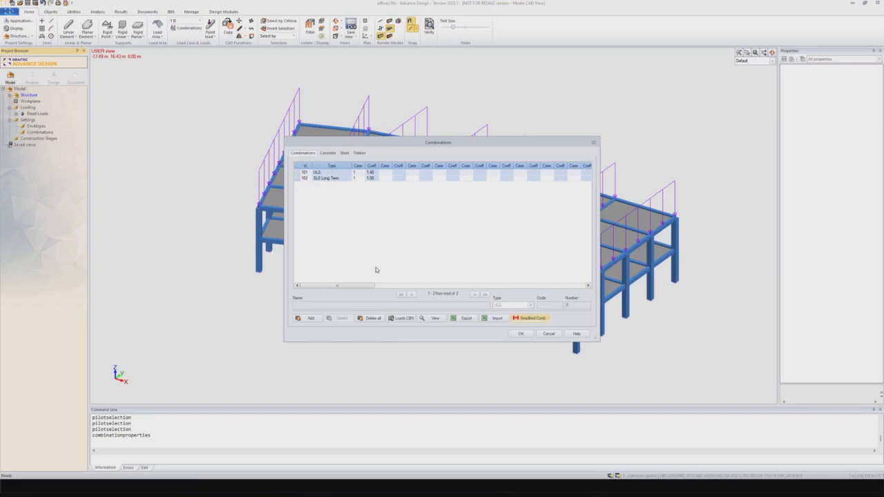
left_click(521, 333)
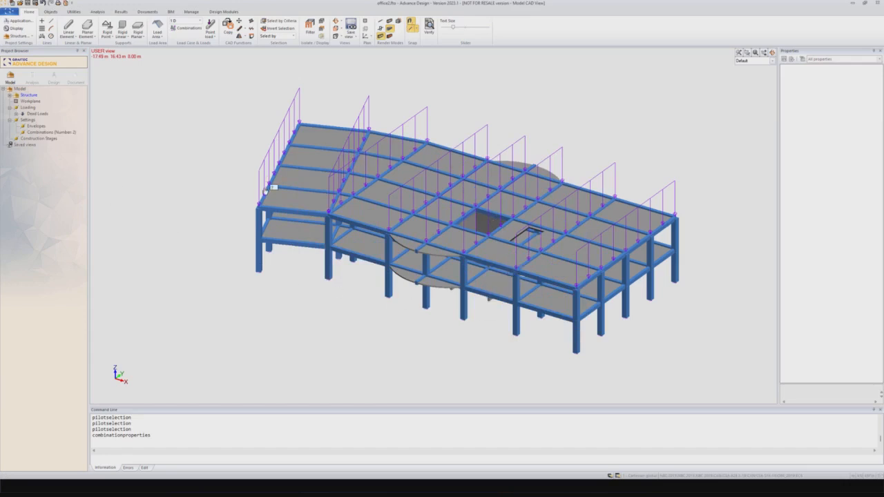
- Create a new analysis model and run its calculation sequence with RC calculation included, continuing despite the verification warnings
left_click(33, 76)
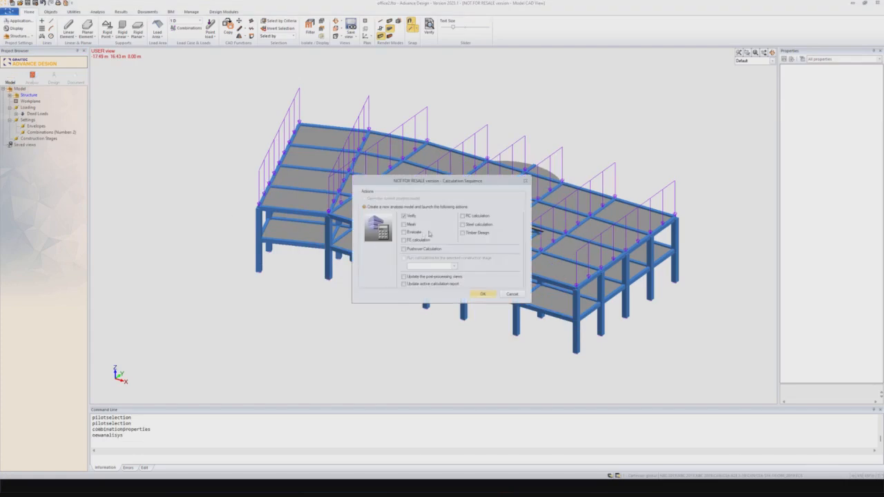
left_click(463, 216)
left_click(482, 294)
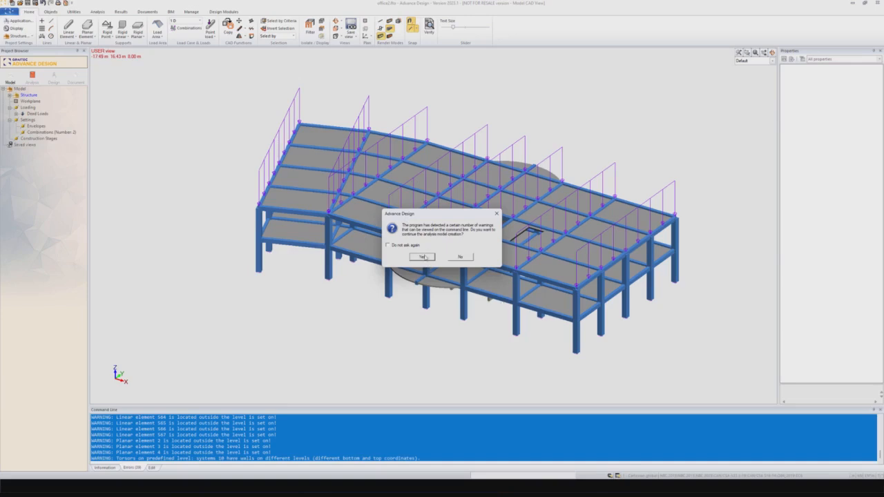
left_click(424, 257)
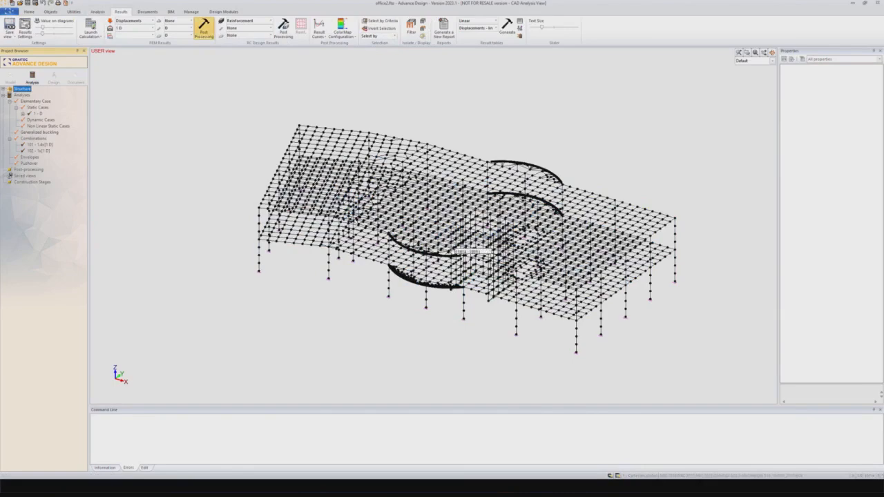
- Display total displacements D on the linear and planar elements for the dead load case, and check the available load cases
mouse_move(455, 264)
middle_mouse_down()
mouse_move(438, 277)
mouse_move(439, 228)
mouse_move(467, 259)
mouse_move(447, 270)
middle_mouse_up()
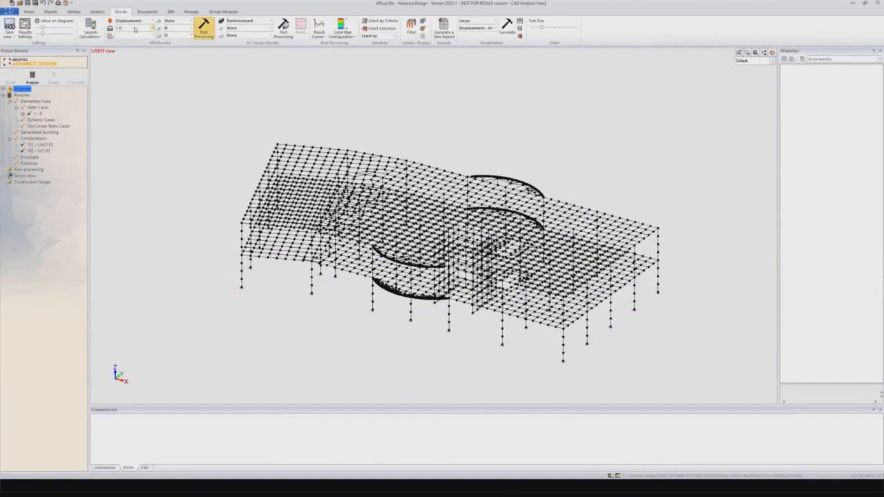
middle_click_drag(228, 130, 245, 127)
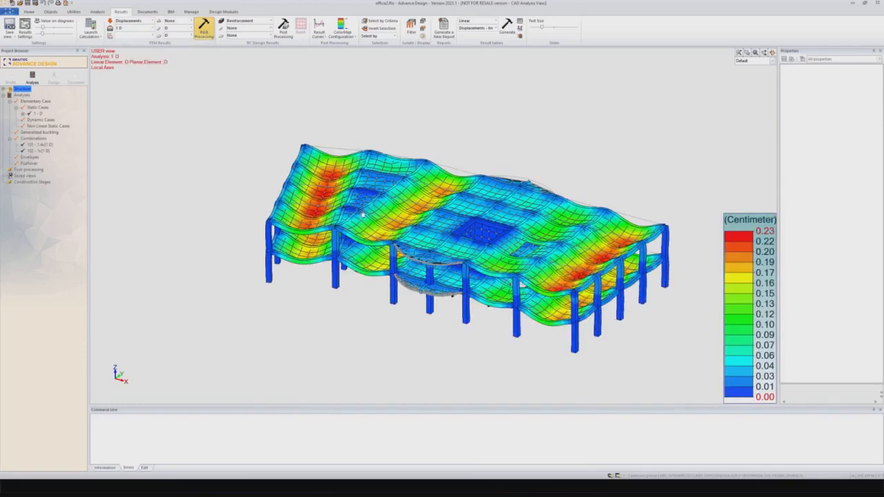
middle_click_drag(361, 214, 284, 159, "shift")
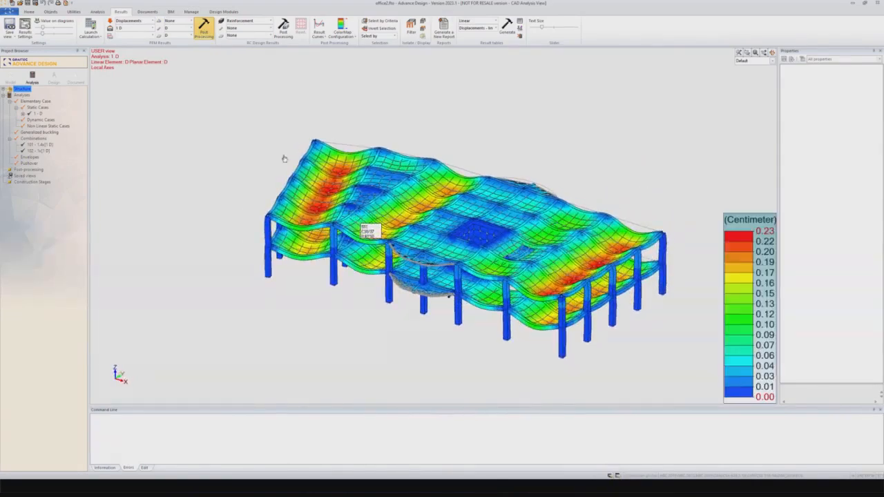
left_click(150, 28)
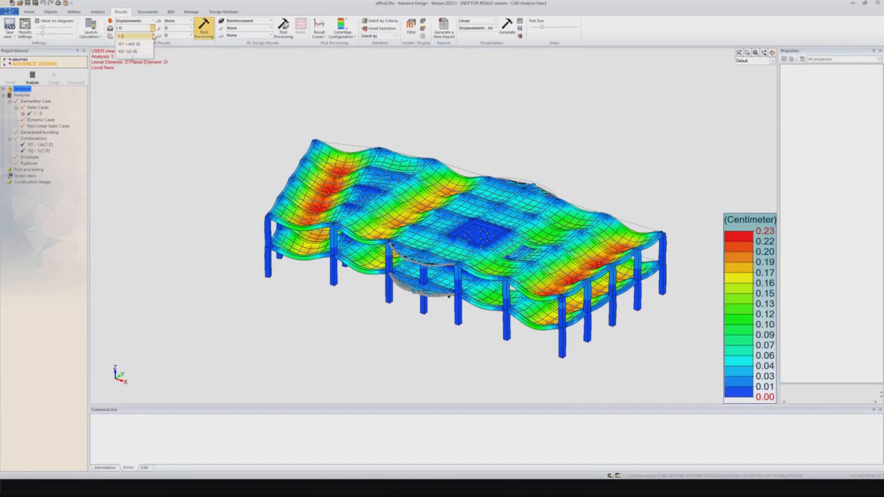
left_click(153, 27)
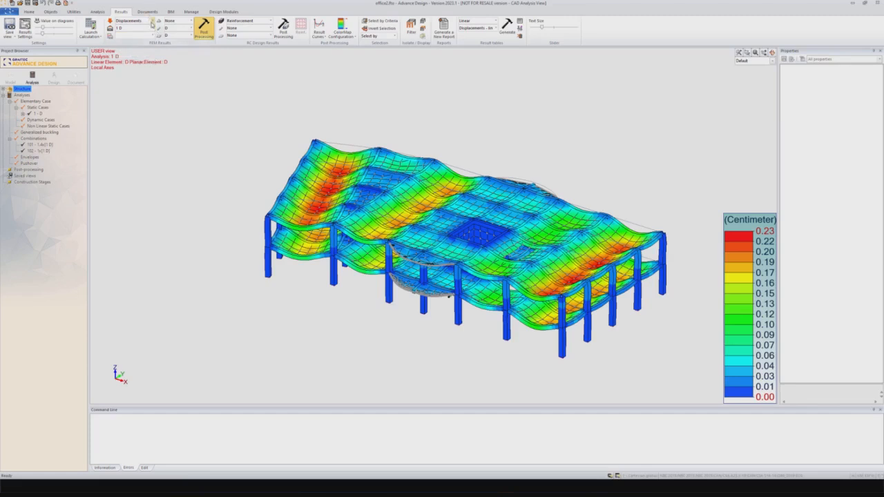
- Display the Fx force diagrams on the linear elements for the dead load case
left_click(153, 23)
left_click(124, 36)
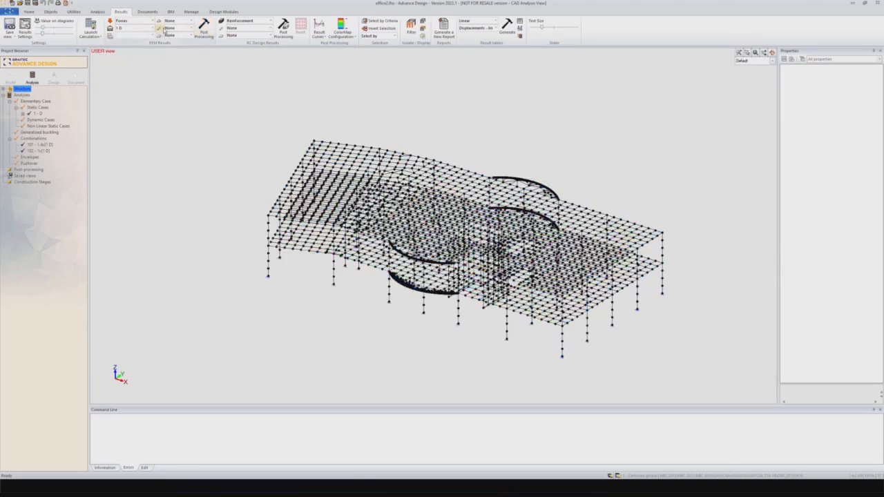
left_click(190, 28)
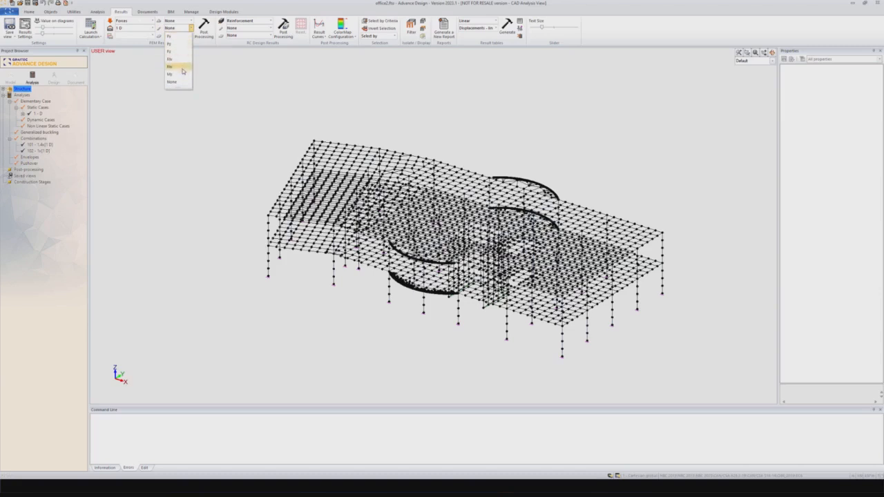
left_click(176, 35)
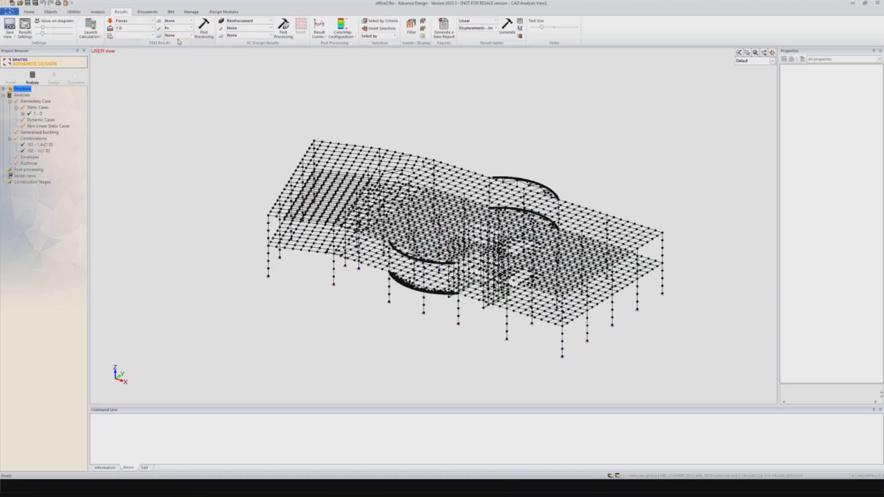
left_click(204, 29)
scroll(552, 366, "up", 6)
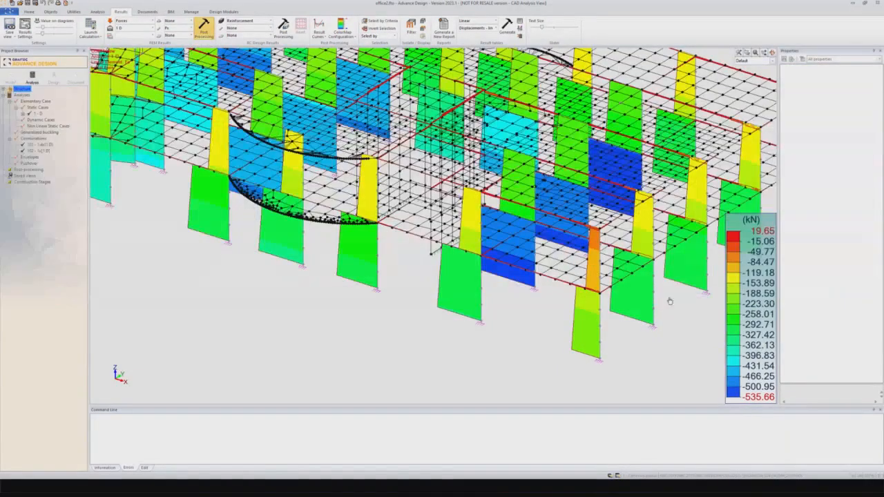
middle_click_drag(543, 317, 522, 310)
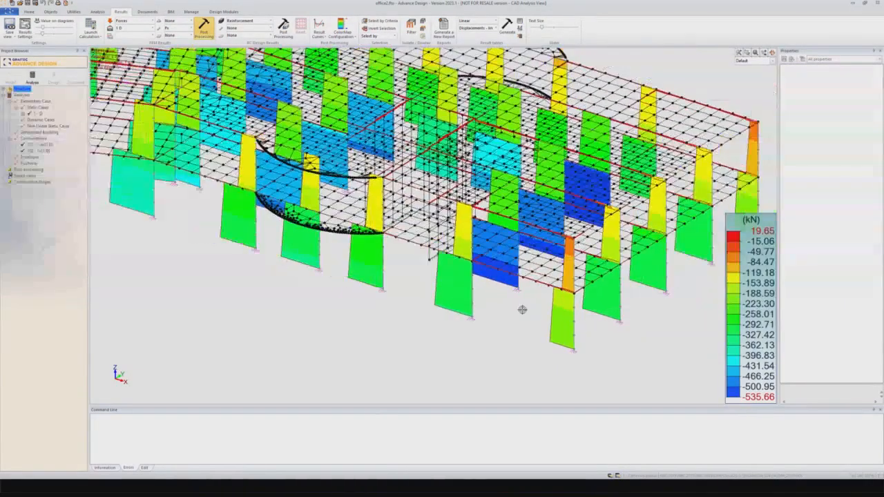
- Turn on values on diagrams and inspect the Fx values along the building's columns and beams
left_click(52, 24)
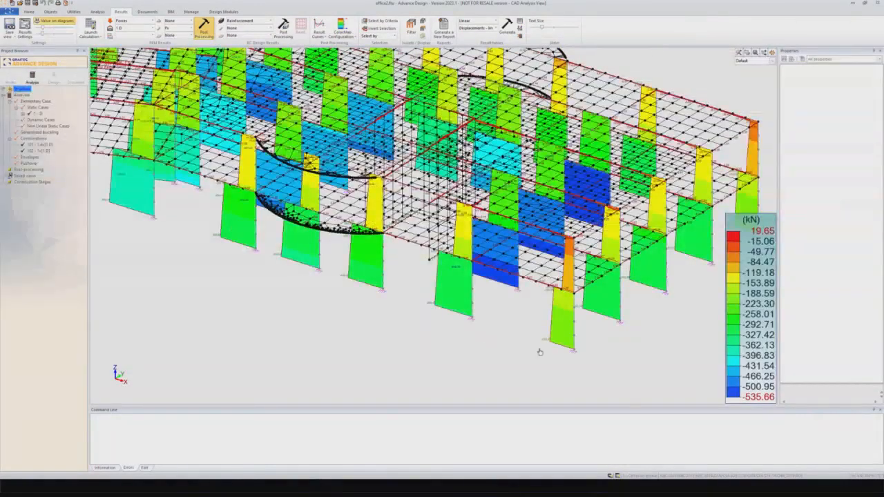
scroll(552, 355, "up", 2)
scroll(517, 248, "up", 2)
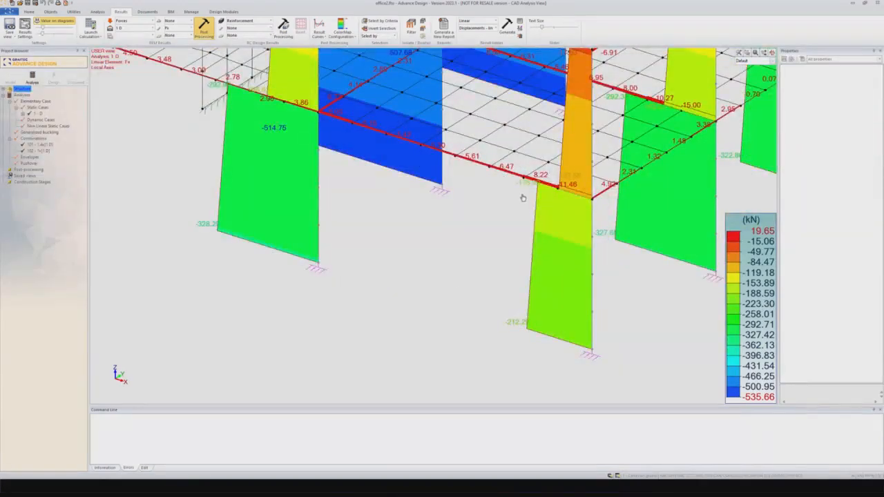
scroll(517, 248, "down", 3)
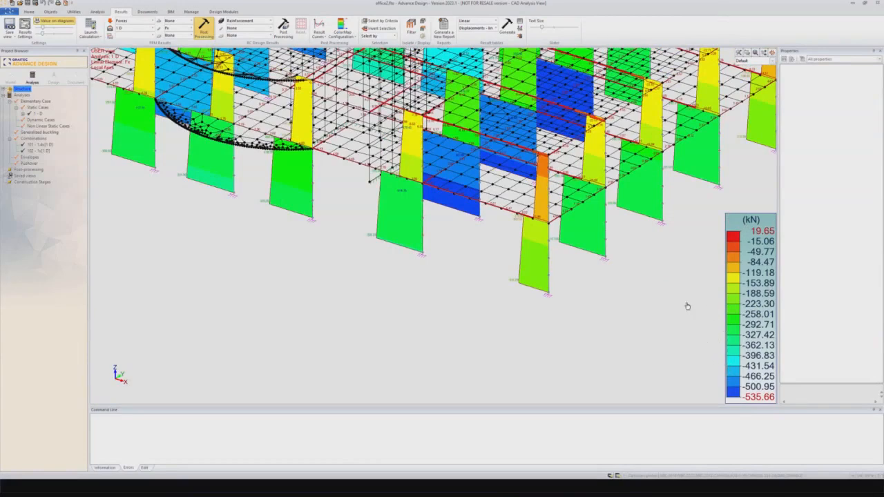
scroll(479, 255, "down", 2)
scroll(389, 243, "down", 2)
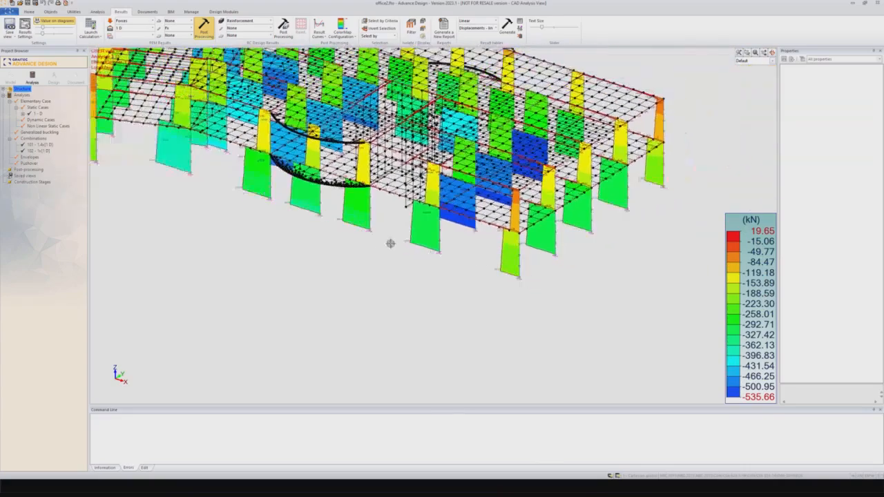
middle_click_drag(374, 263, 415, 304)
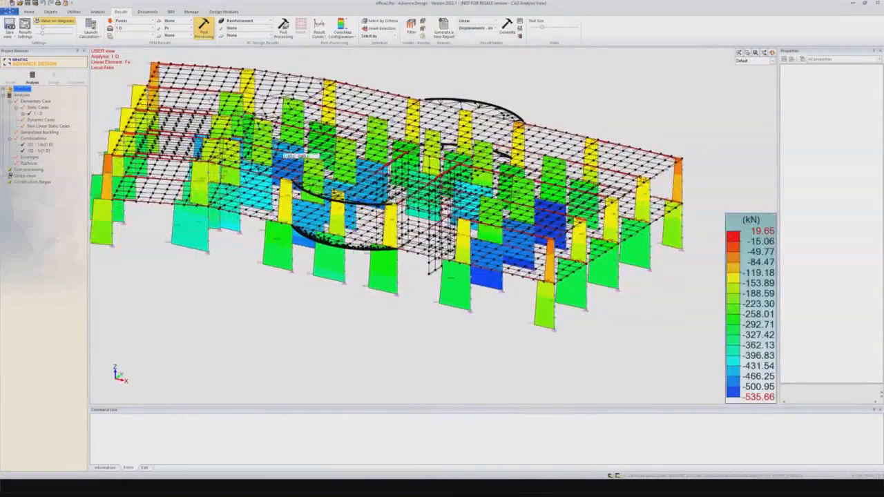
- Display the Mx and My moment diagrams in turn on the linear elements and inspect the My results
left_click(189, 28)
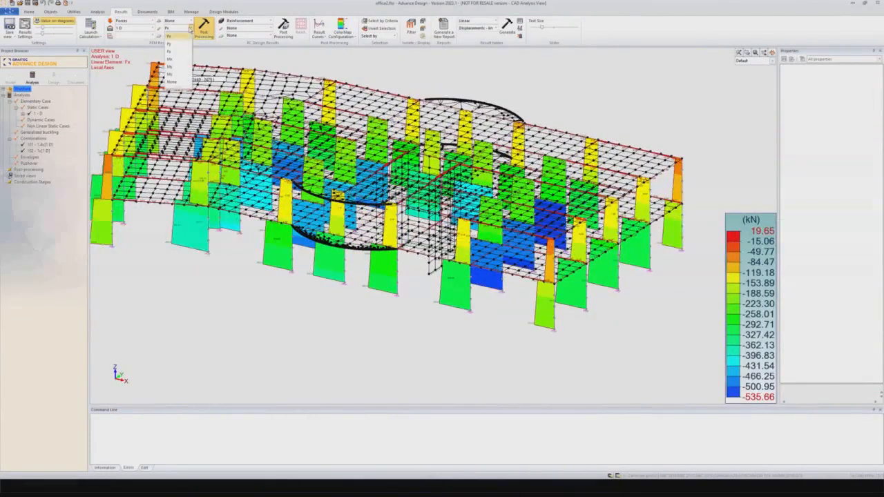
left_click(176, 61)
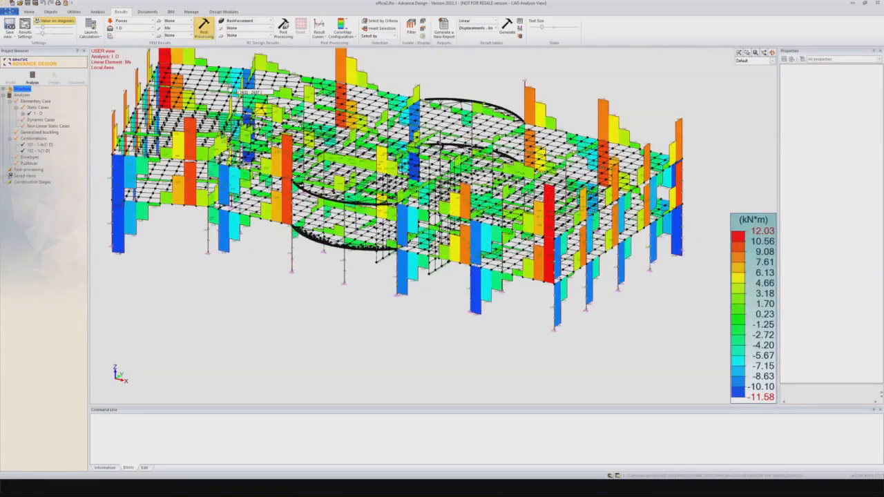
left_click(189, 28)
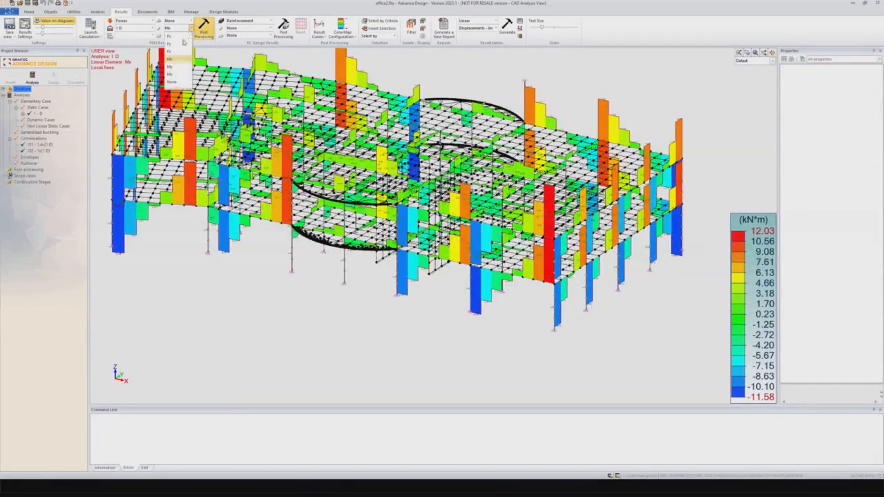
left_click(176, 67)
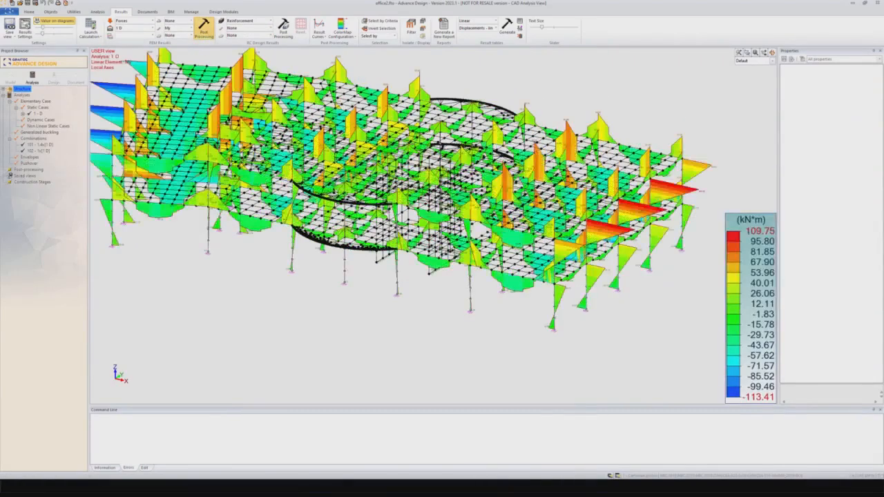
scroll(544, 319, "up", 4)
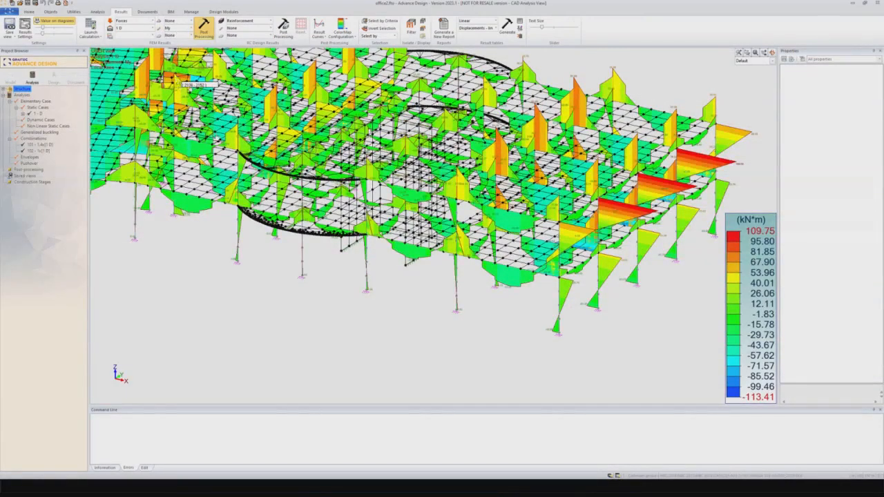
scroll(557, 279, "down", 5)
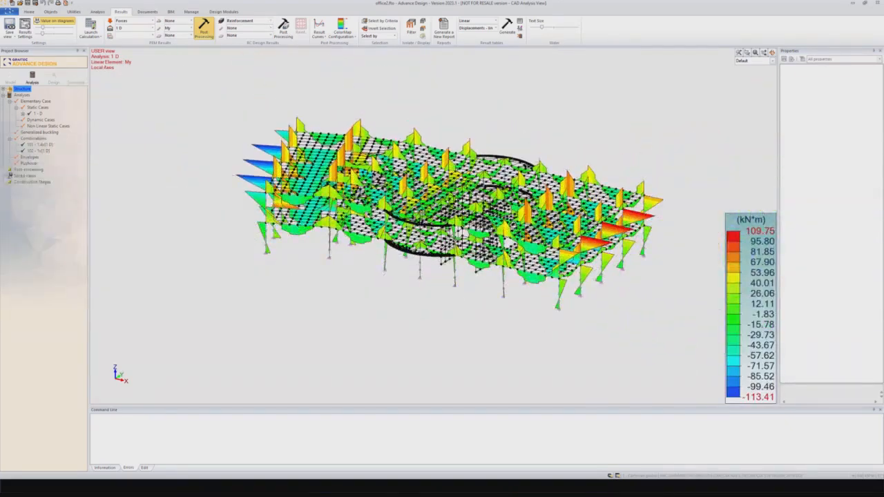
- Clear the My diagrams from the linear elements and switch the FEM result type to Stresses
left_click(172, 36)
left_click(176, 82)
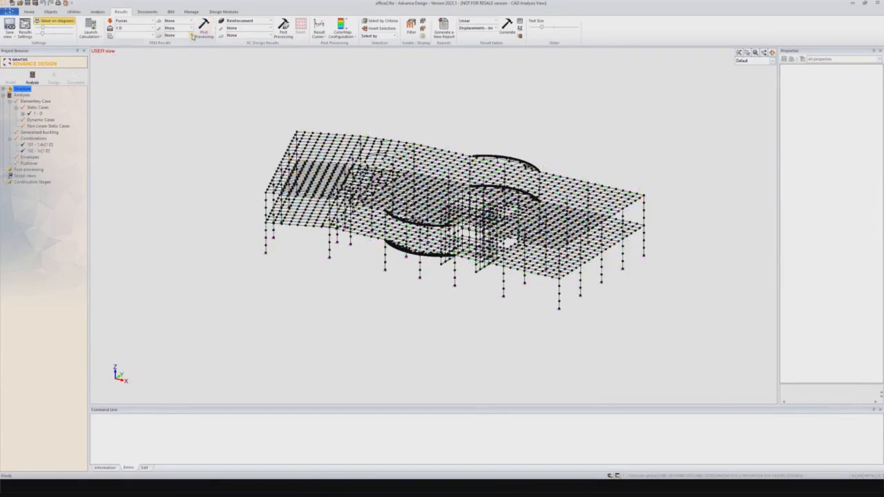
left_click(190, 35)
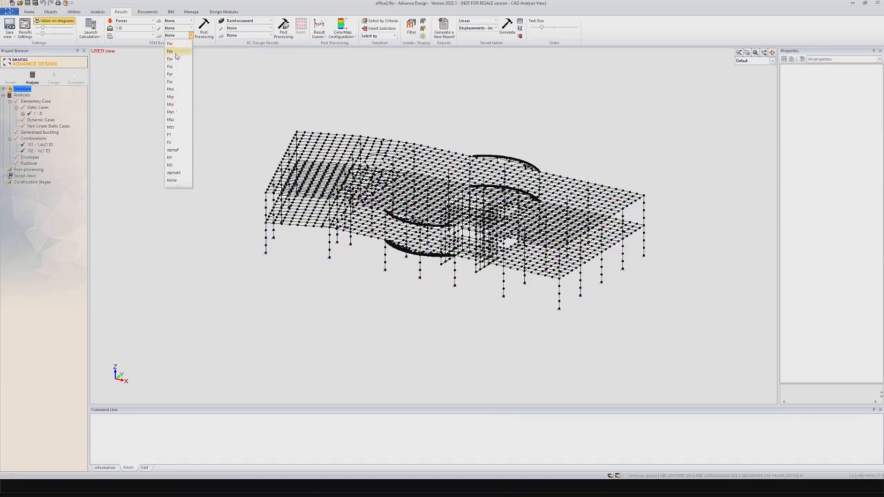
left_click(153, 21)
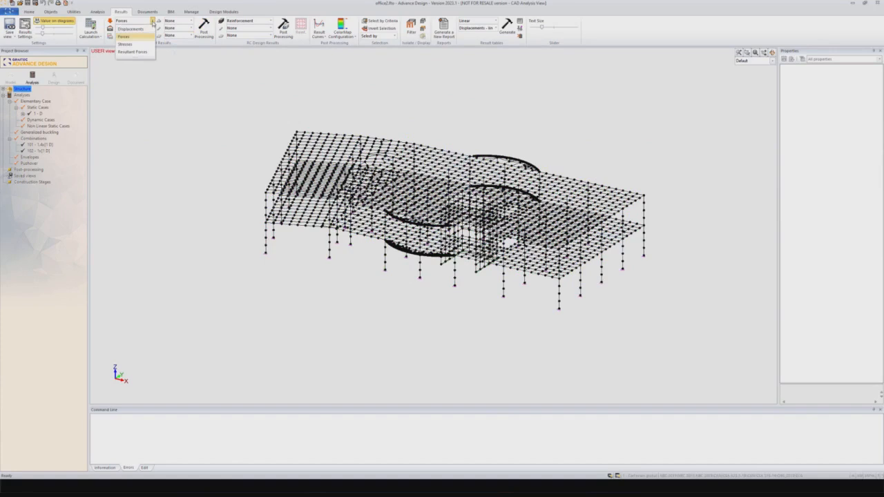
left_click(134, 45)
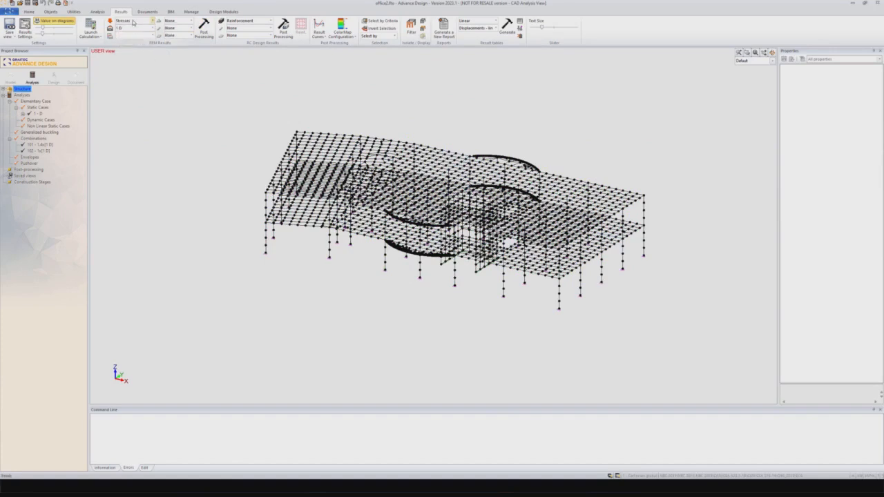
- Display the s1_top stresses on the planar elements for the dead load case
left_click(180, 35)
left_click_drag(190, 184, 184, 58)
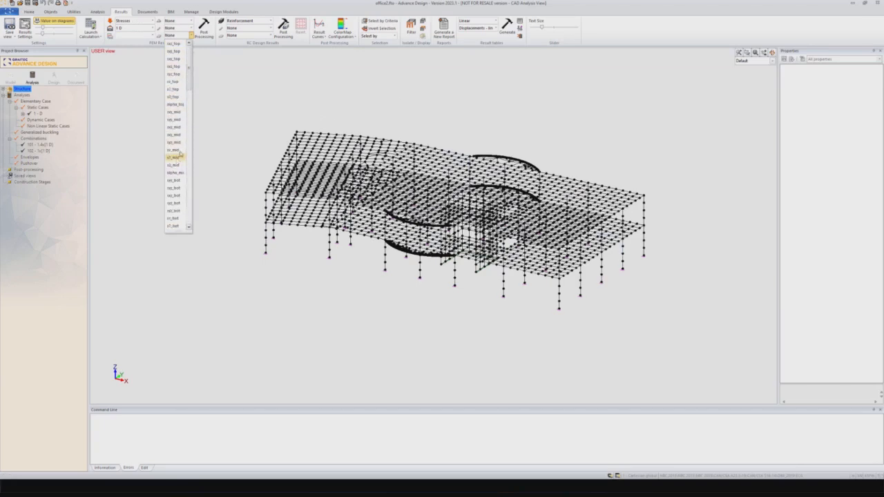
left_click(176, 91)
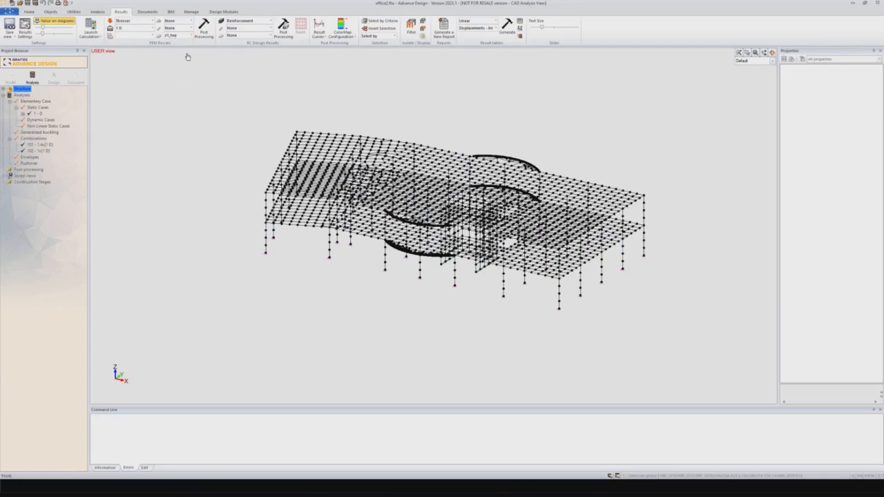
left_click(204, 28)
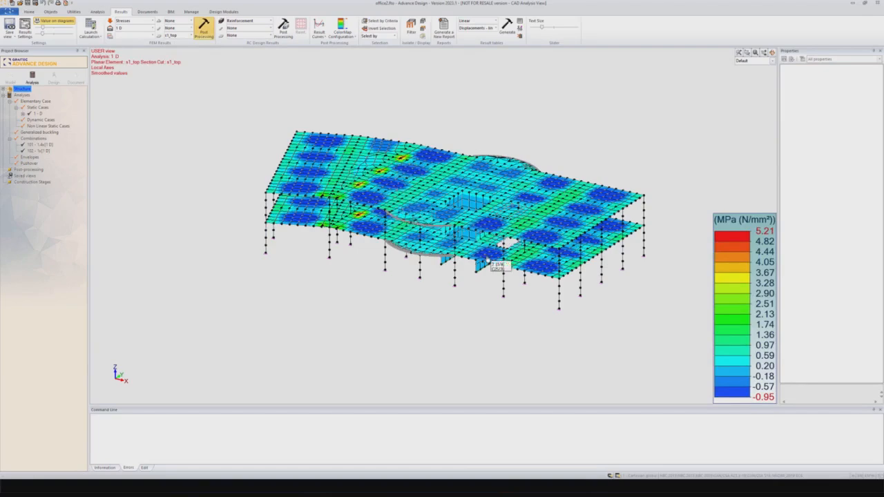
- Inspect the s1_top stress contours and values across the slabs, especially around the column supports
middle_click_drag(478, 284, 490, 298, "shift")
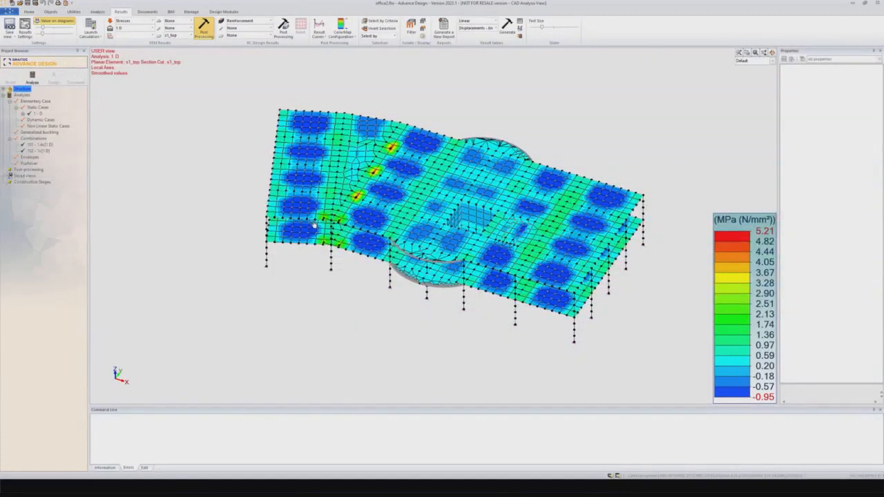
middle_click_drag(347, 239, 419, 199, "shift")
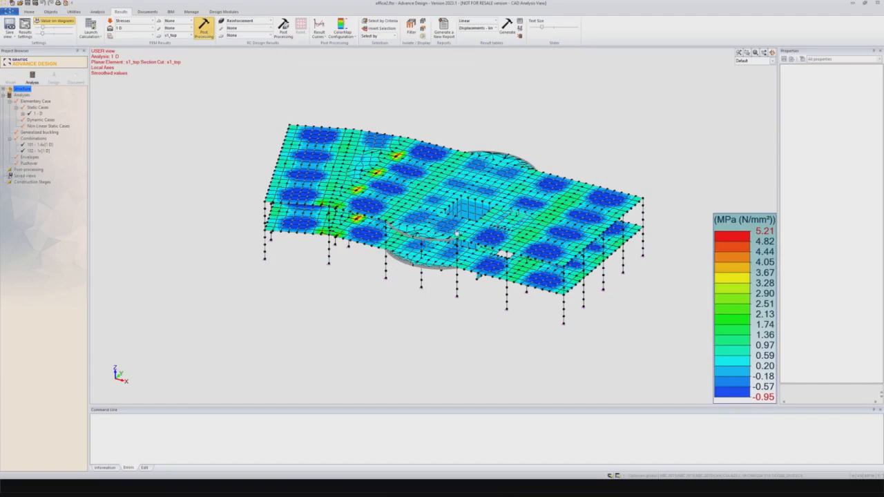
scroll(389, 215, "up", 3)
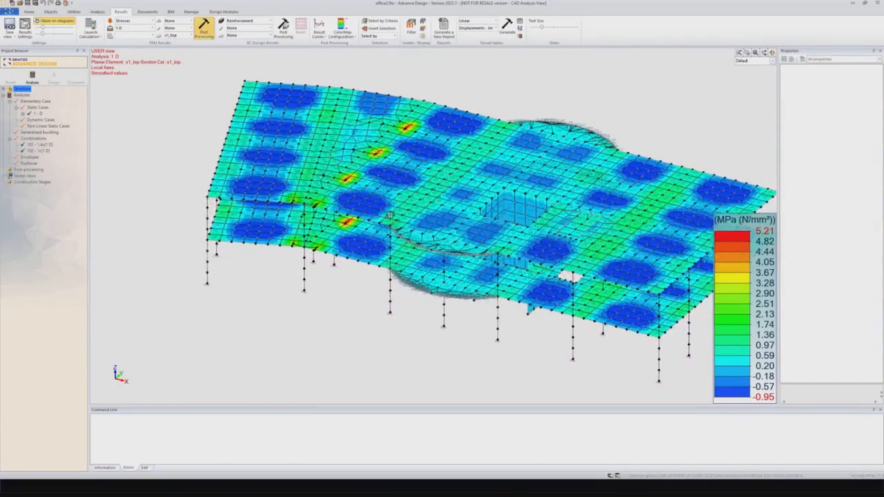
scroll(389, 215, "up", 6)
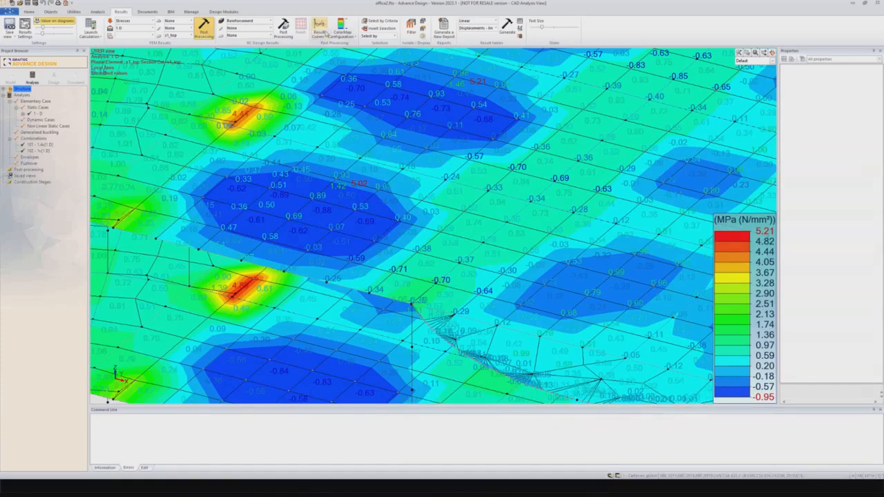
left_click(320, 30)
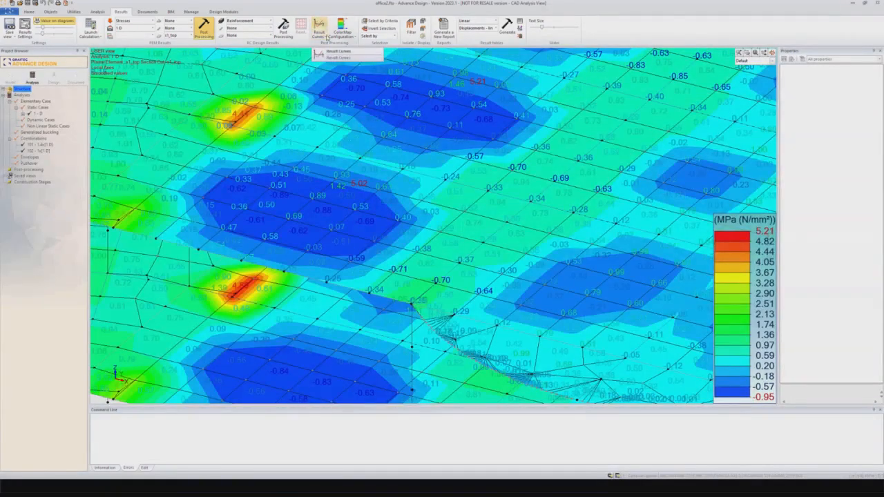
scroll(345, 181, "down", 5)
scroll(345, 181, "down", 5)
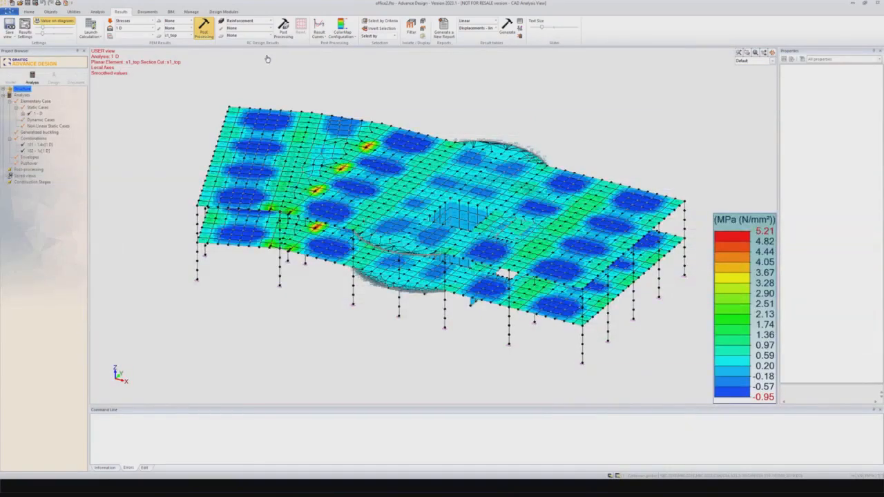
- Remove the s1_top stress results from the planar elements
left_click(189, 36)
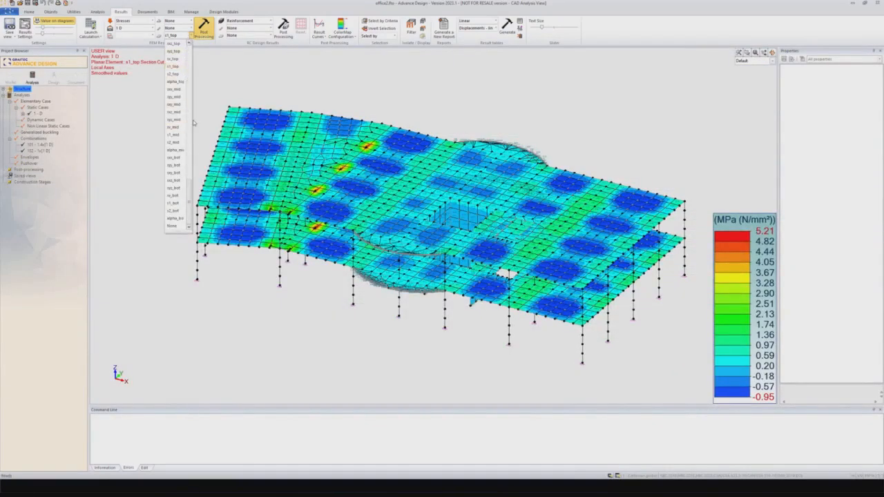
left_click(173, 225)
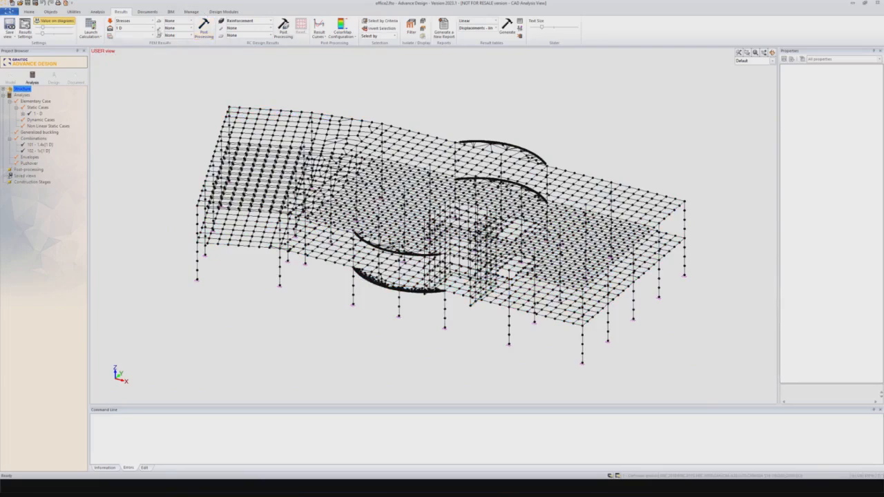
mouse_move(337, 225)
middle_mouse_down("shift")
mouse_move(335, 202)
mouse_move(333, 217)
middle_mouse_up("shift")
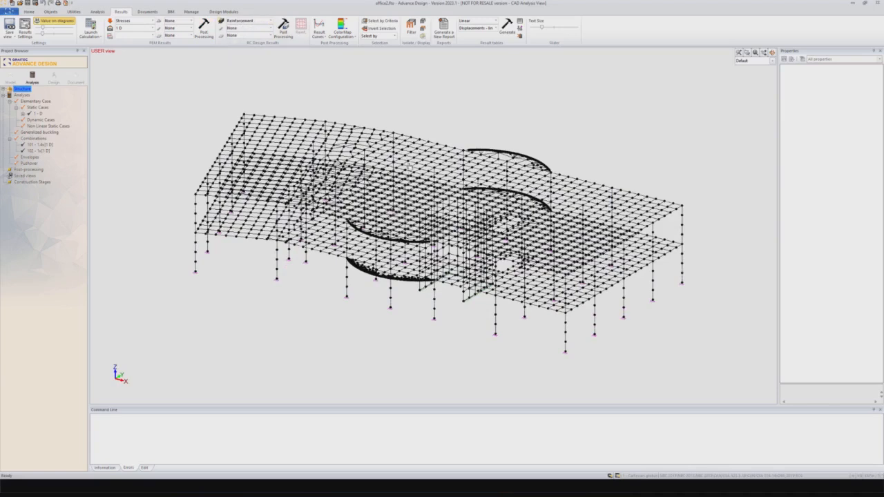
- Display the Ay reinforcement results on the linear elements and inspect the values along the columns and beams
left_click(263, 29)
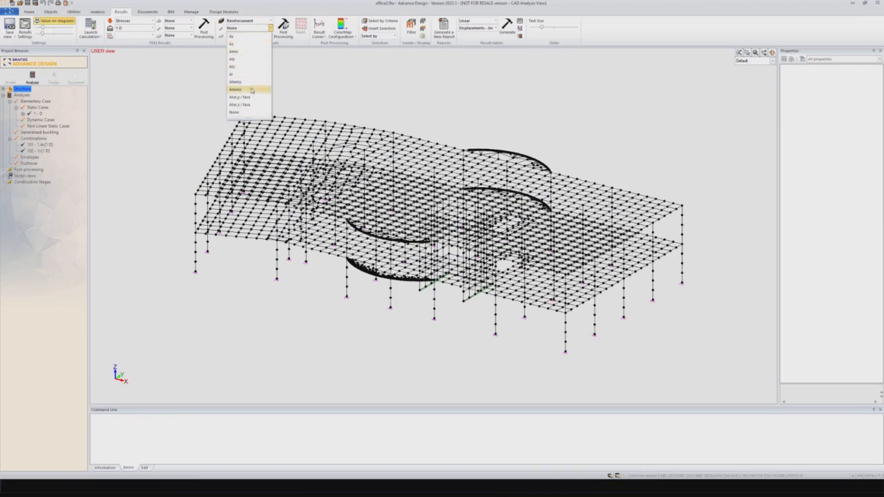
left_click(249, 41)
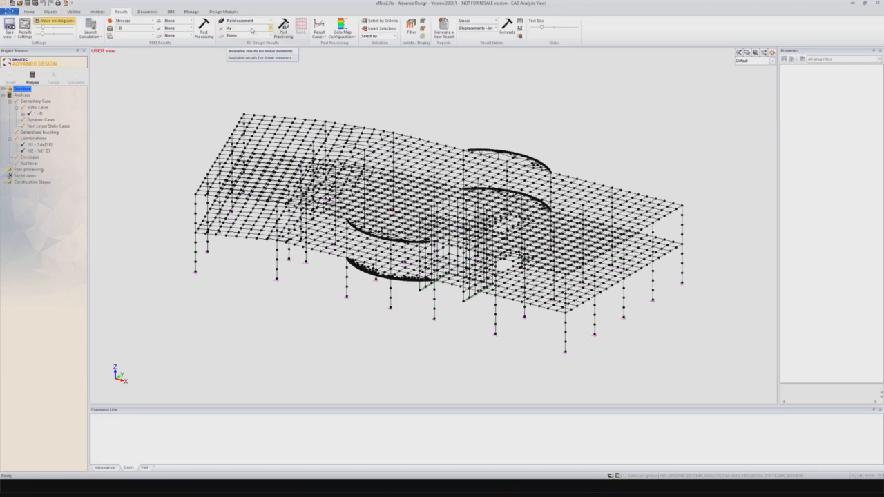
left_click(283, 27)
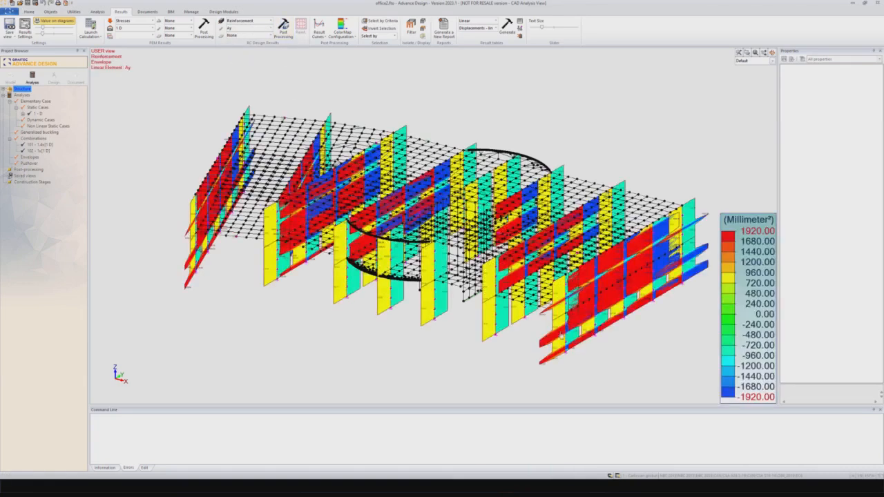
scroll(507, 324, "up", 6)
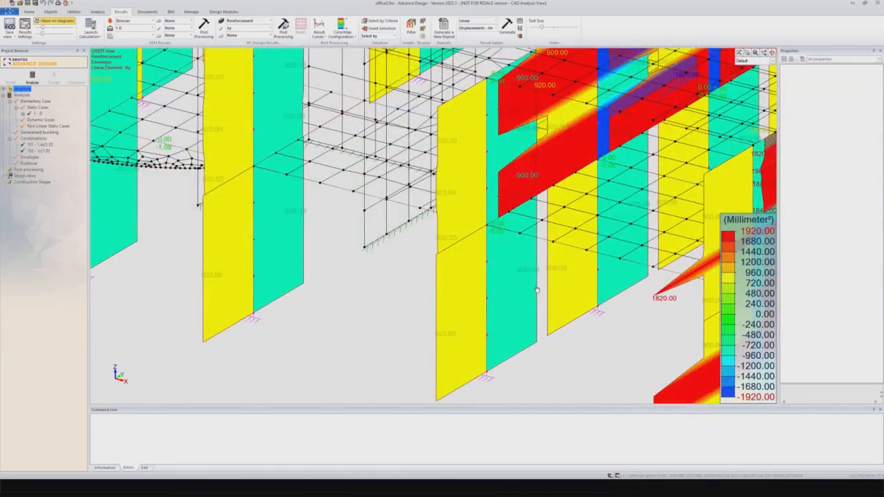
middle_click_drag(487, 325, 465, 292)
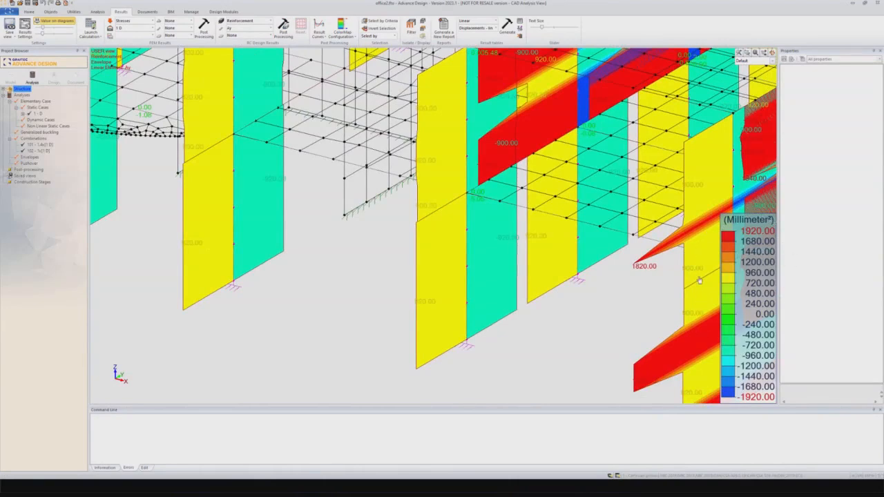
scroll(328, 265, "down", 3)
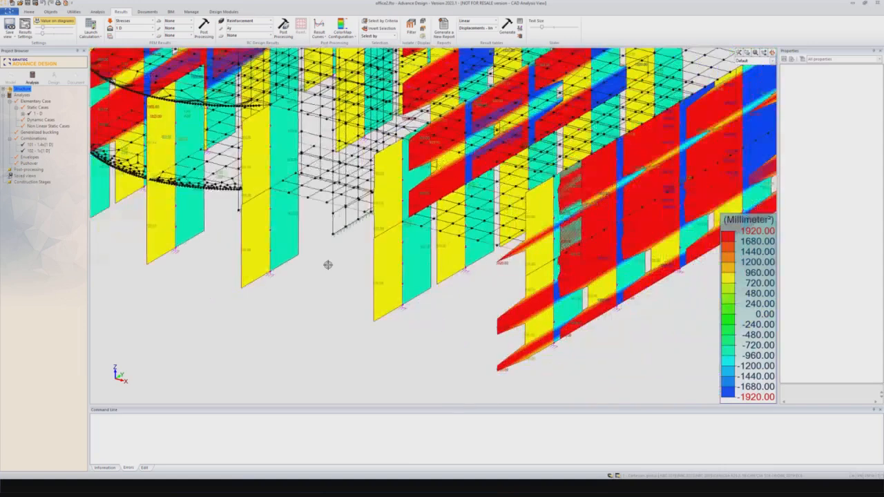
- Switch the linear reinforcement results to Az and reduce the diagram scale so the columns can be told apart
left_click(254, 29)
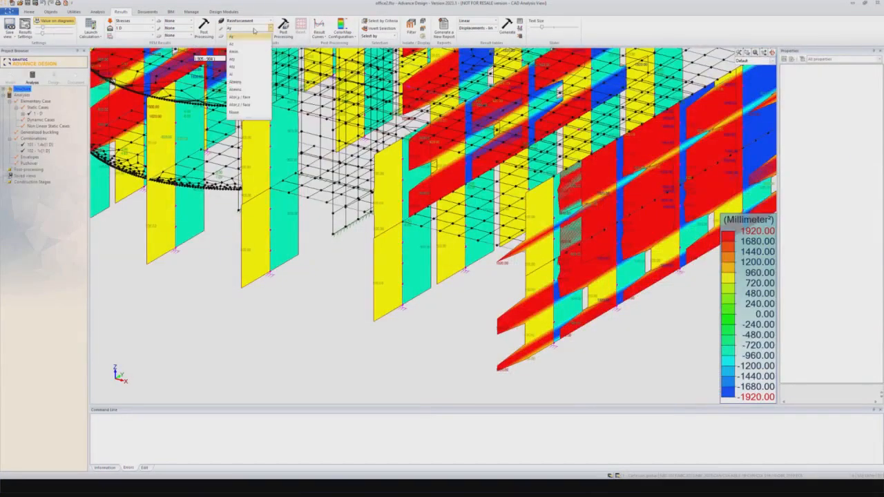
left_click(233, 43)
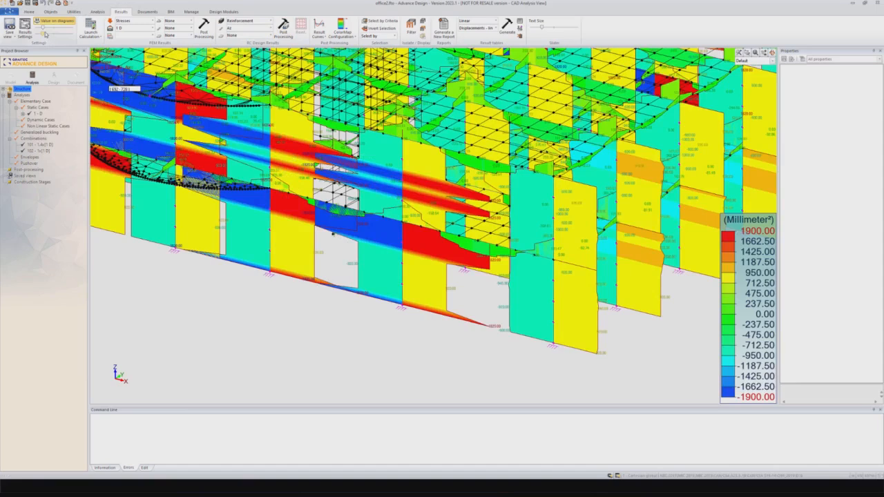
left_click_drag(43, 31, 38, 34)
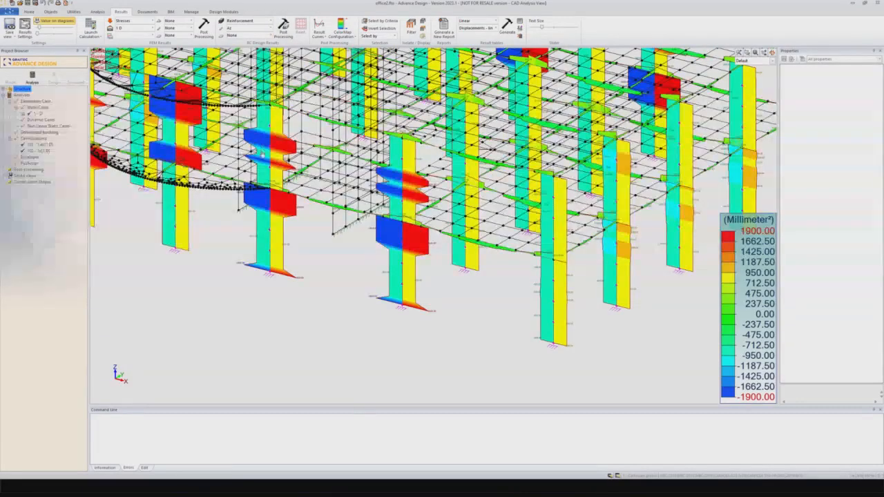
scroll(350, 237, "down", 1)
scroll(350, 237, "down", 4)
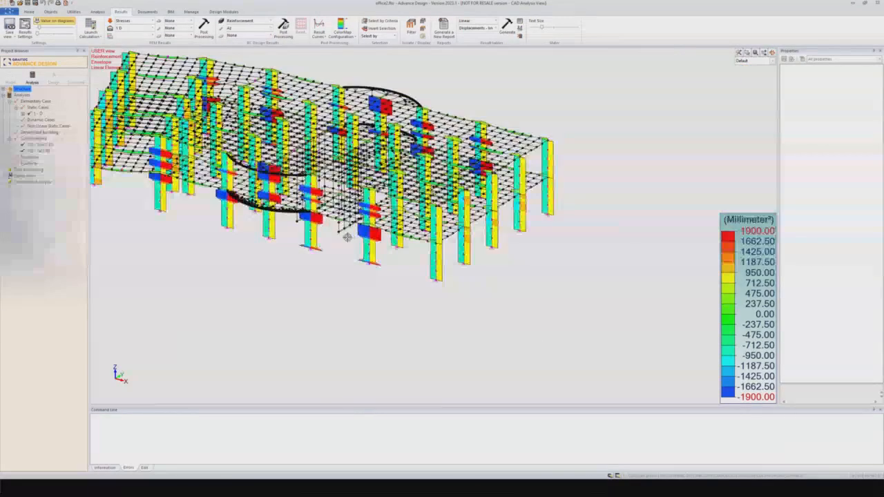
middle_click_drag(295, 272, 430, 309)
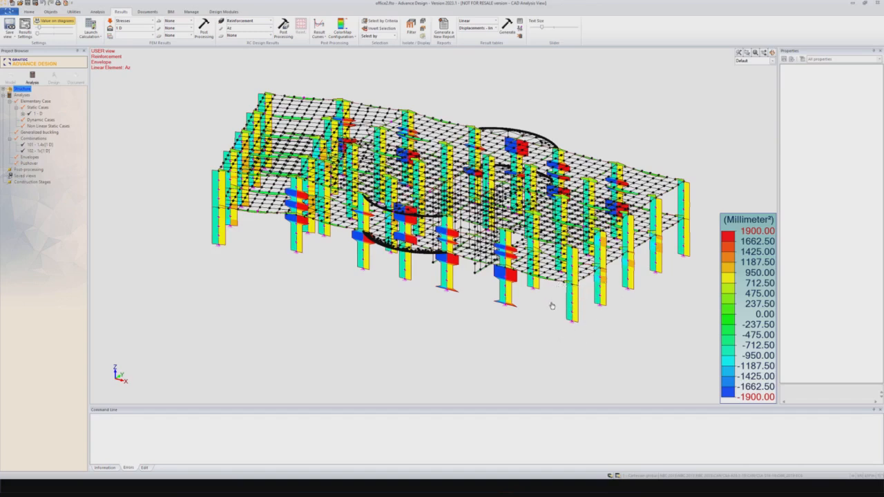
middle_click_drag(551, 308, 536, 304)
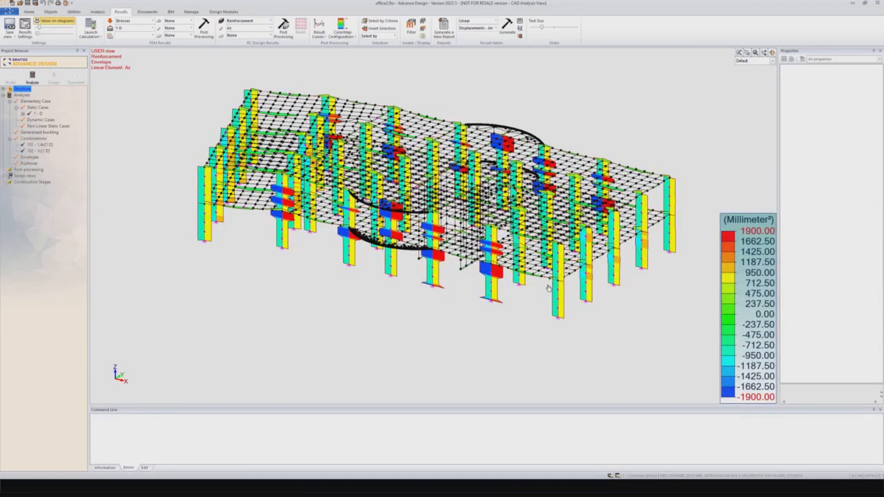
- Open the building's front corner column on the lowest storey with the Design Modules
scroll(542, 311, "up", 2)
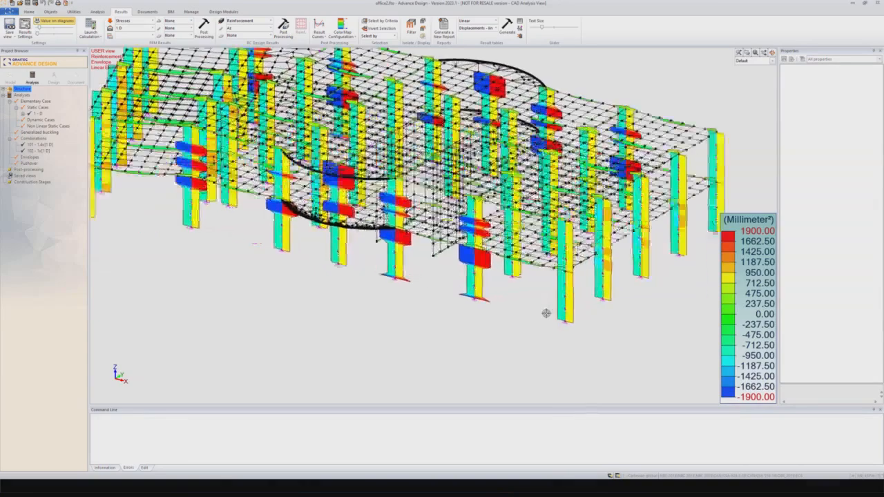
scroll(546, 313, "up", 2)
scroll(545, 320, "up", 1)
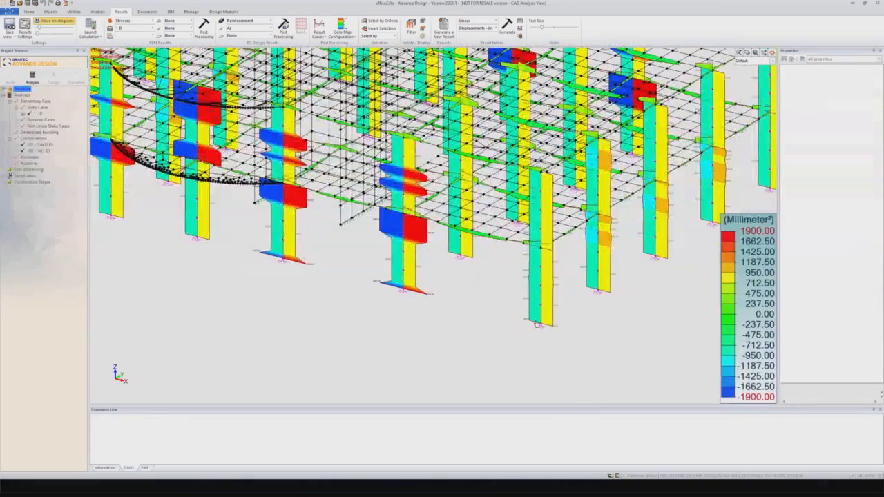
left_click(544, 288)
right_click(543, 286)
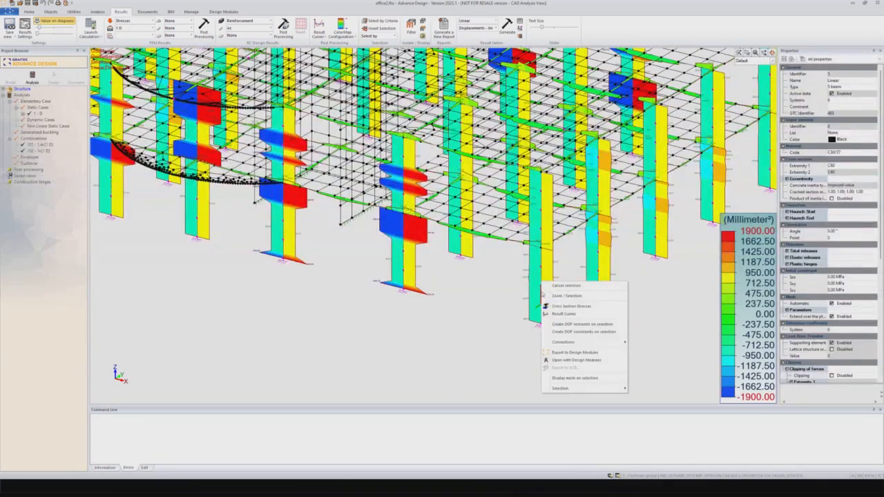
left_click(570, 360)
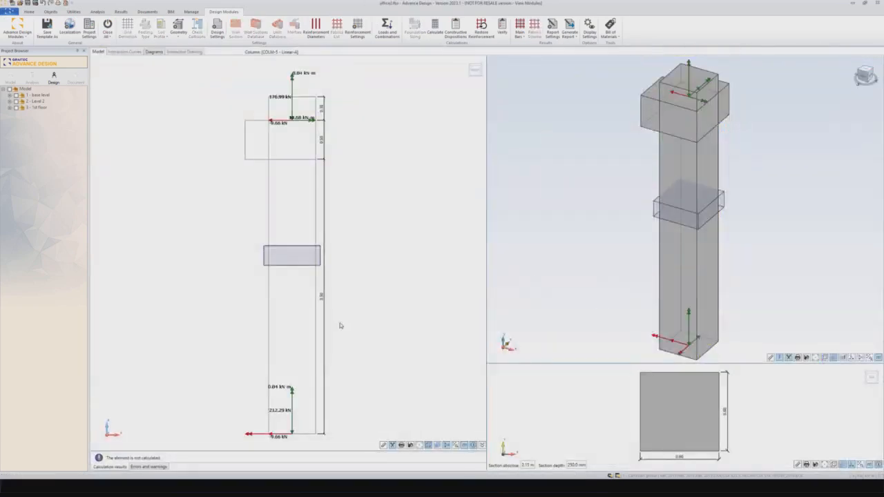
- Calculate the column's reinforcement in the concrete column design module
scroll(607, 243, "down", 2)
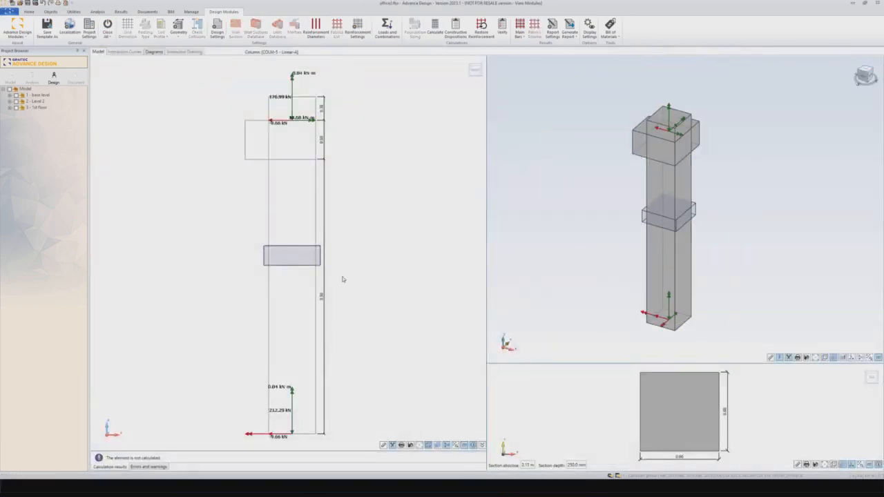
scroll(343, 279, "down", 2)
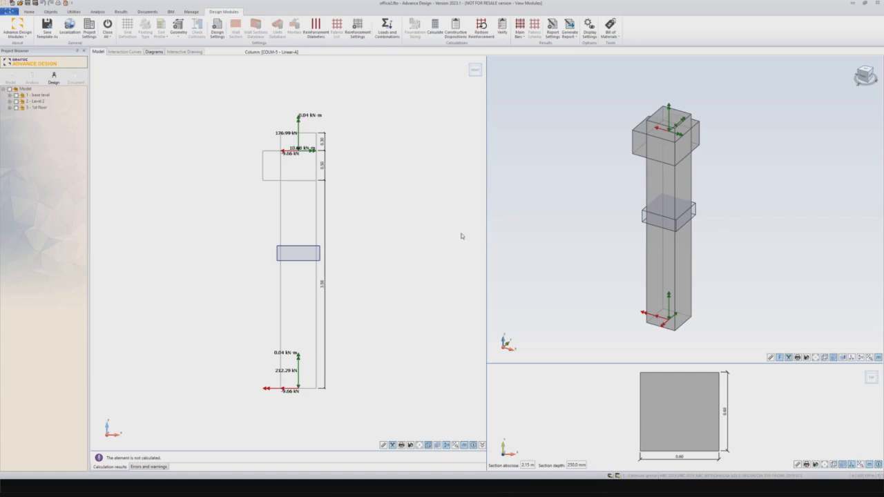
left_click(436, 28)
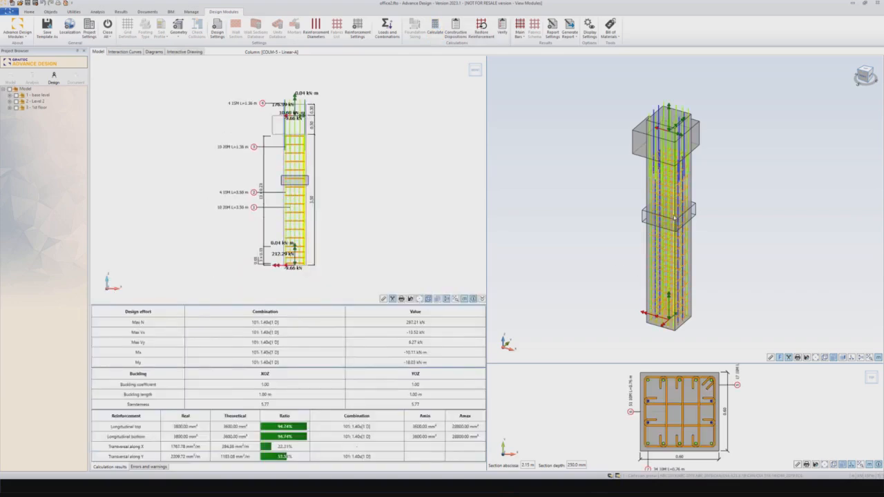
- Examine the column's 3D reinforcement cage and move the section cut to 1.88 m along the column to inspect its cross-section
scroll(682, 245, "up", 5)
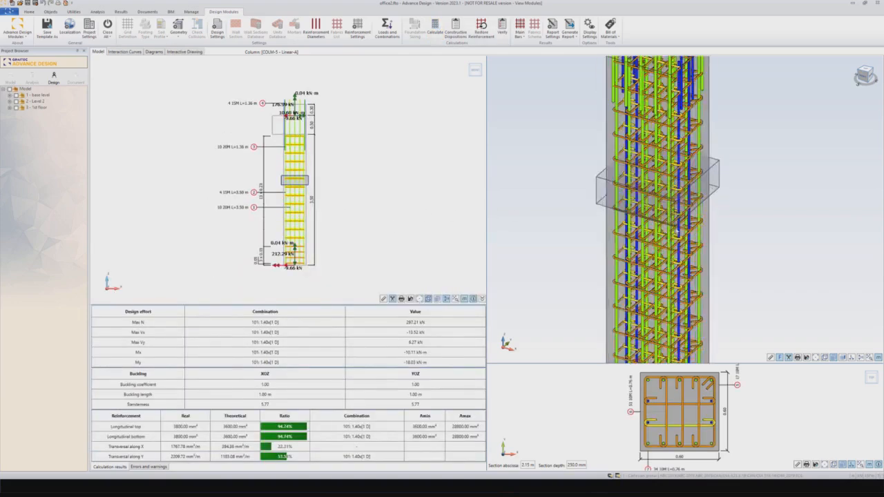
scroll(672, 222, "down", 5)
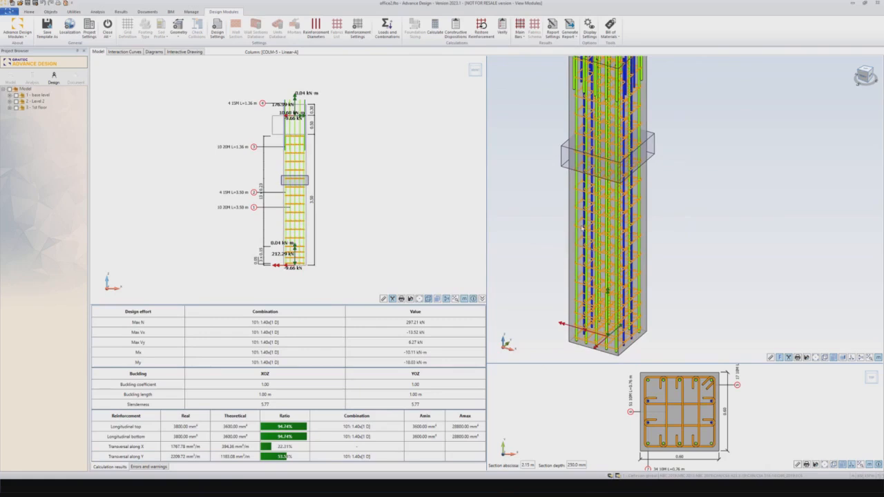
scroll(663, 274, "down", 5)
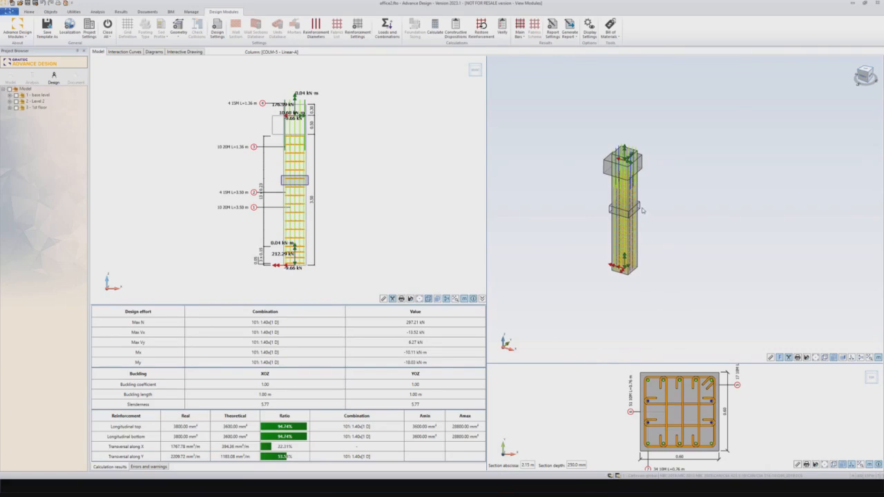
left_click_drag(640, 211, 641, 173)
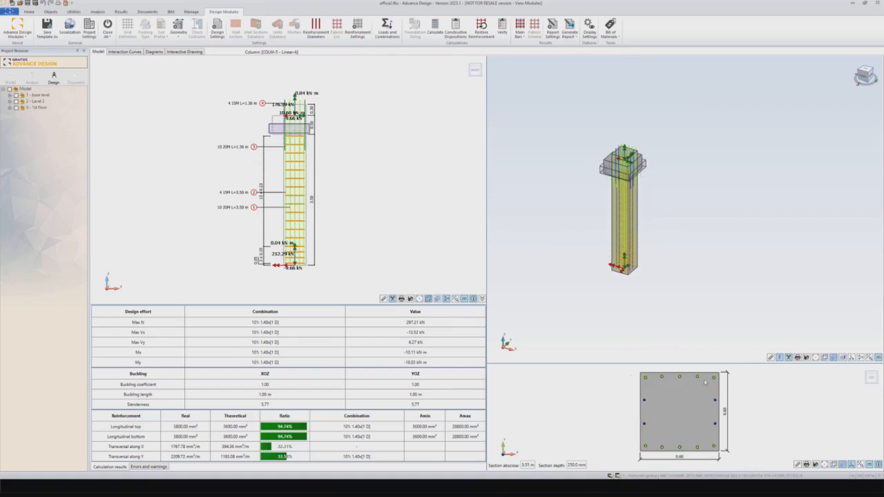
left_click_drag(646, 168, 643, 216)
scroll(642, 215, "up", 5)
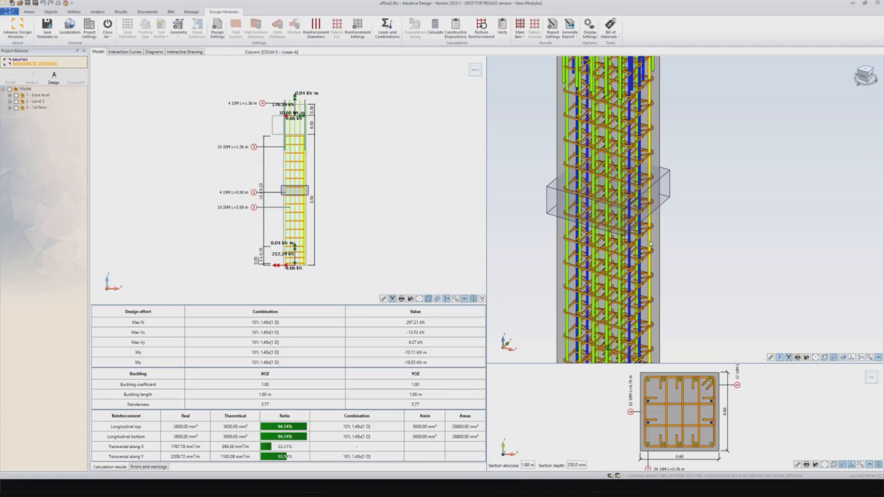
- Review the reinforcement settings of the column's main bars, including their quantities, diameters and hooks
double_click(649, 243)
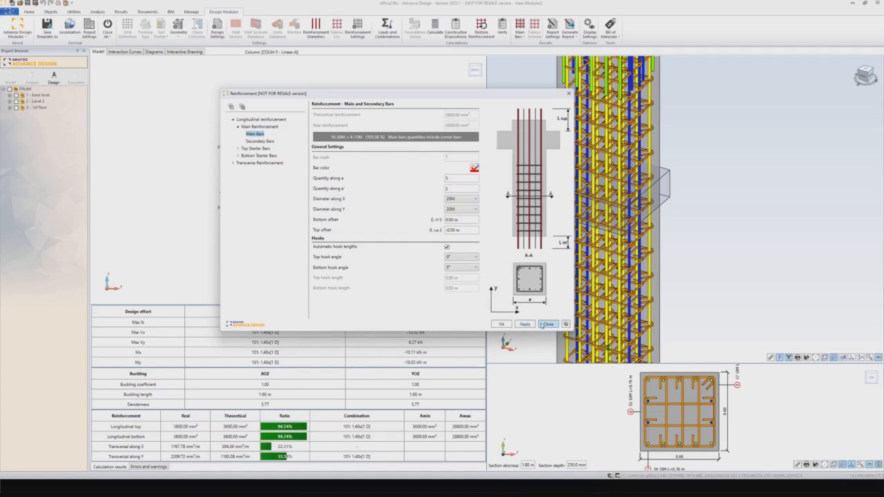
left_click(547, 324)
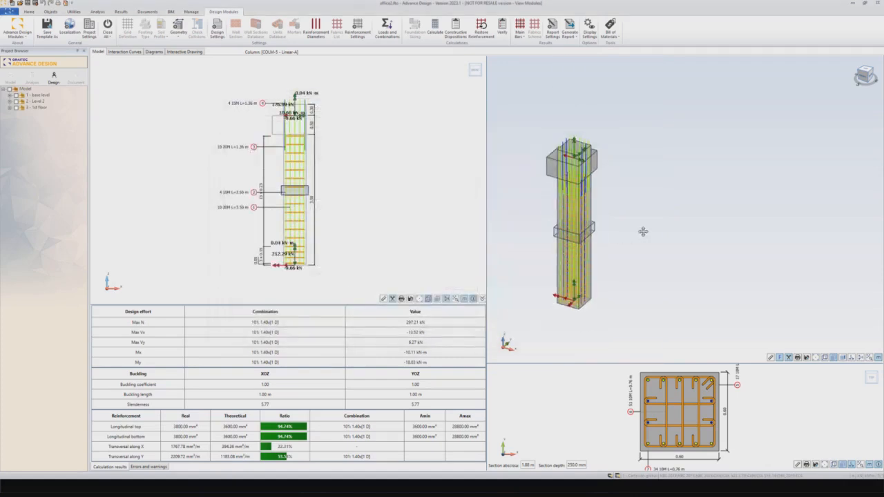
middle_click_drag(623, 278, 645, 273)
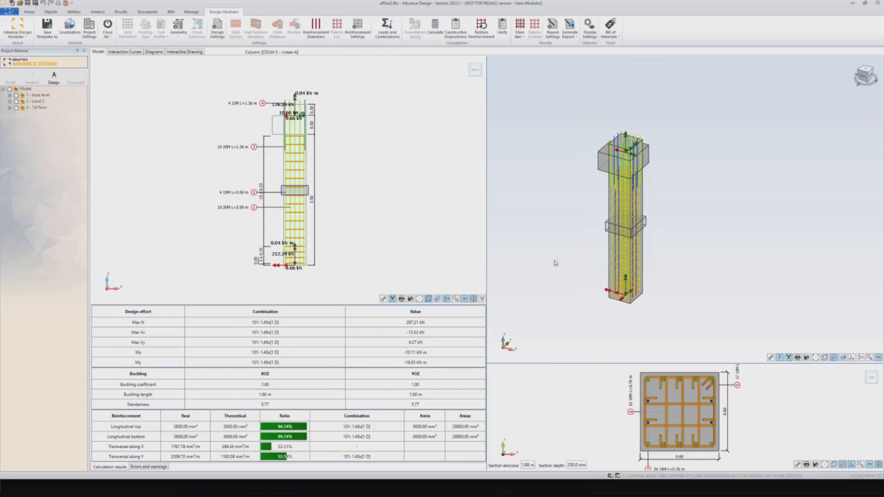
middle_click_drag(554, 263, 610, 223)
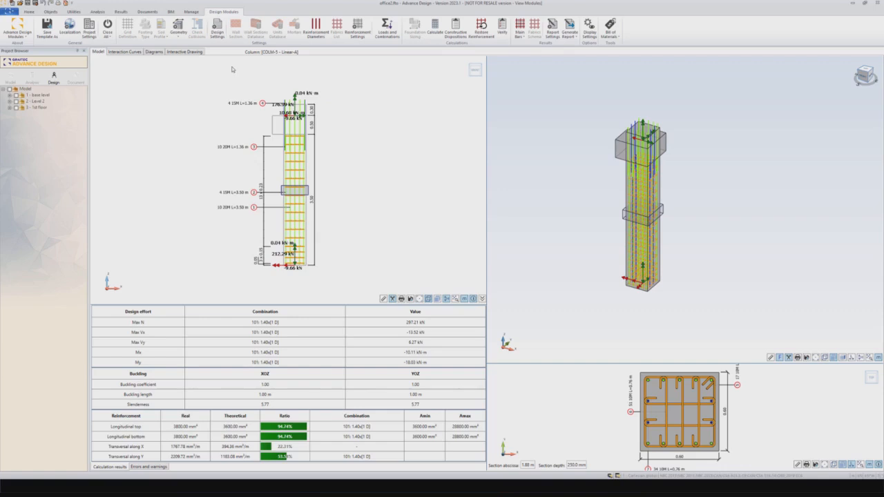
- Review the column's design assumptions for general design, column design, reinforced concrete and concrete covers
left_click(217, 32)
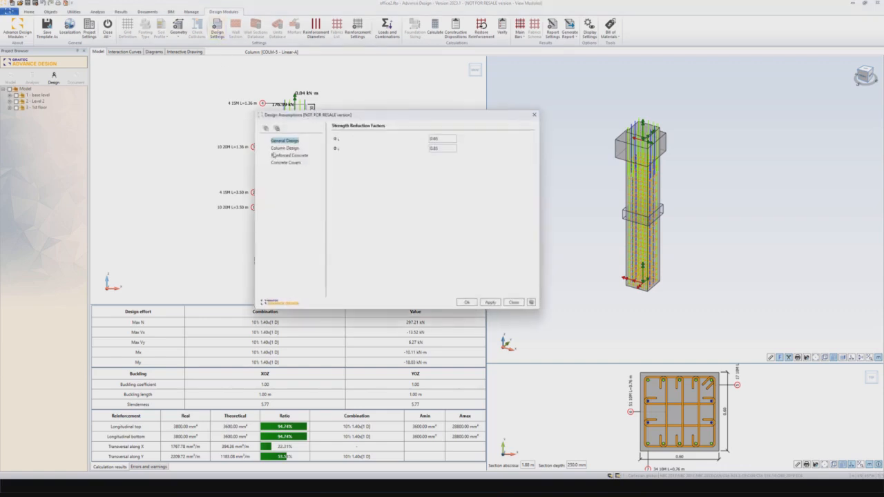
left_click(293, 149)
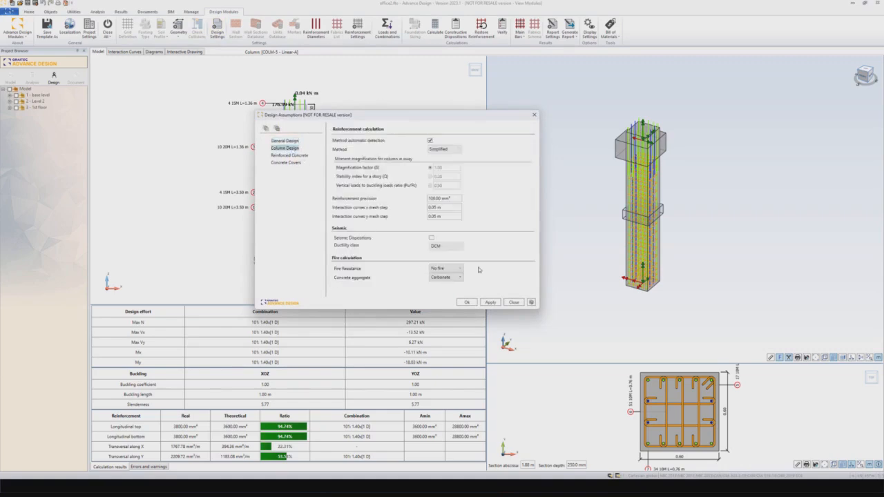
left_click(276, 156)
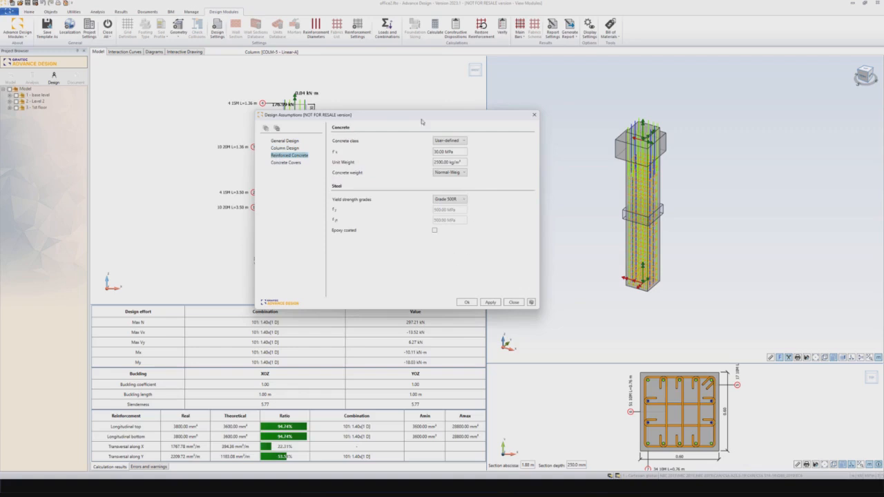
left_click(286, 163)
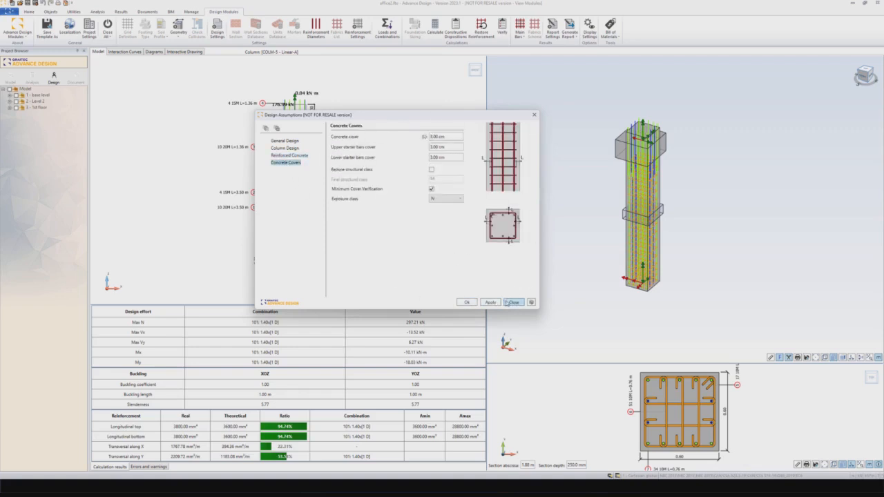
left_click(512, 303)
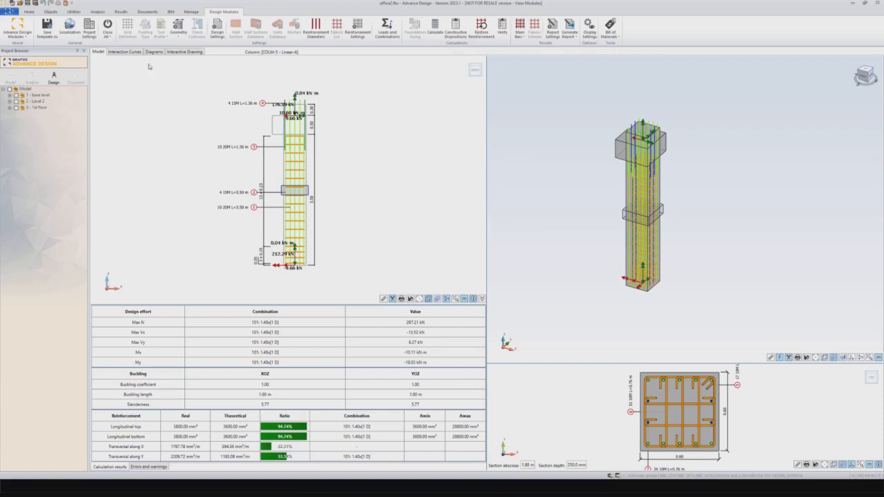
- Examine the column's interaction curves and its internal force and moment diagrams
left_click(122, 52)
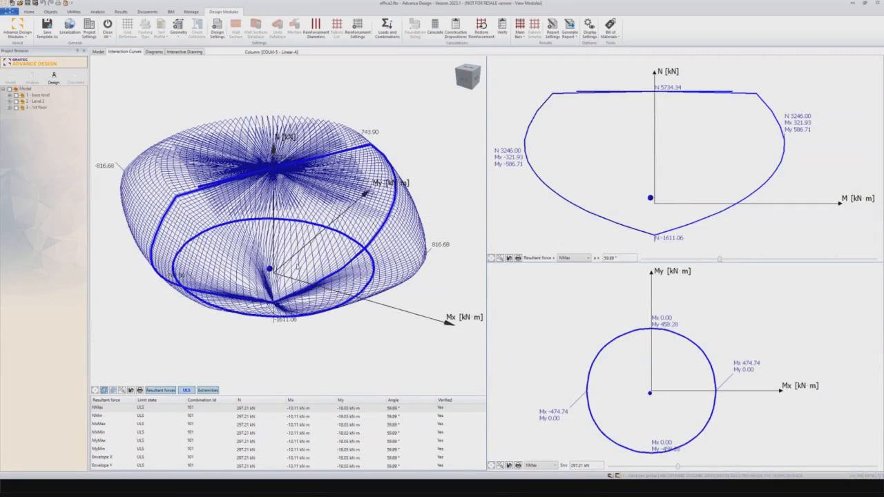
left_click(154, 52)
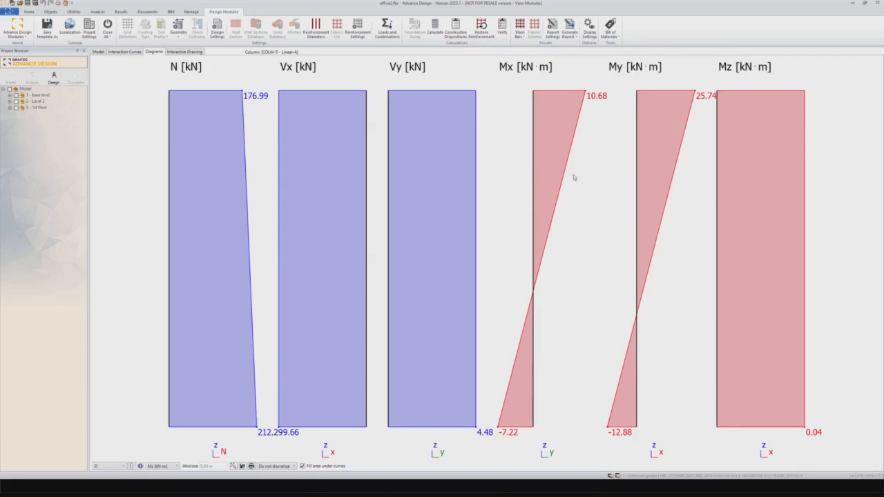
- Inspect the column's reinforcement drawing, including the elevation, the sections and the bar schedule
left_click(181, 53)
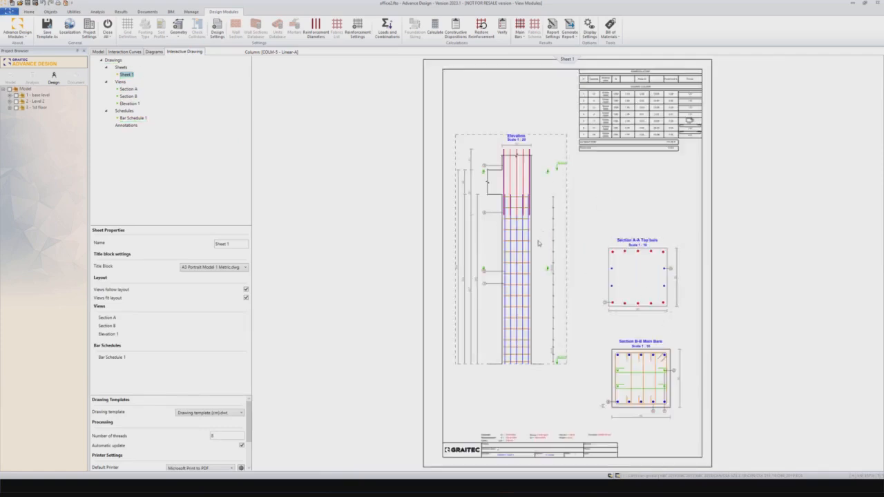
scroll(539, 243, "up", 5)
scroll(539, 243, "down", 5)
scroll(539, 243, "down", 1)
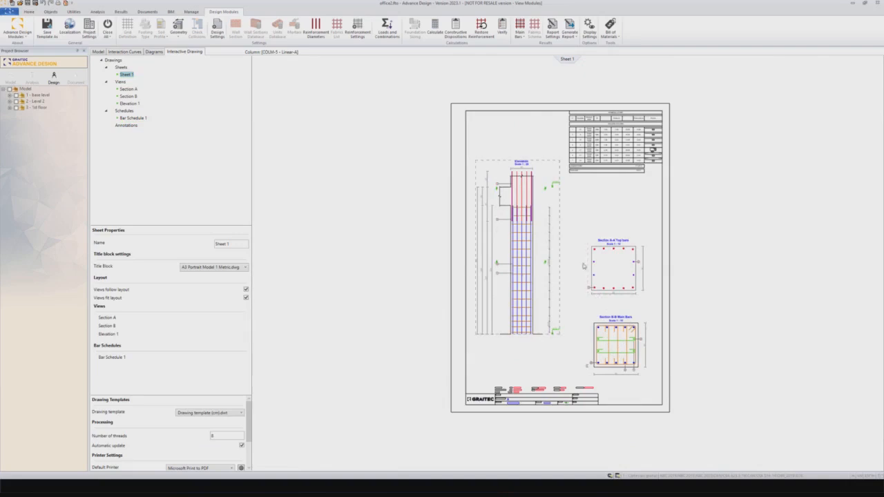
scroll(627, 142, "up", 2)
scroll(628, 141, "up", 2)
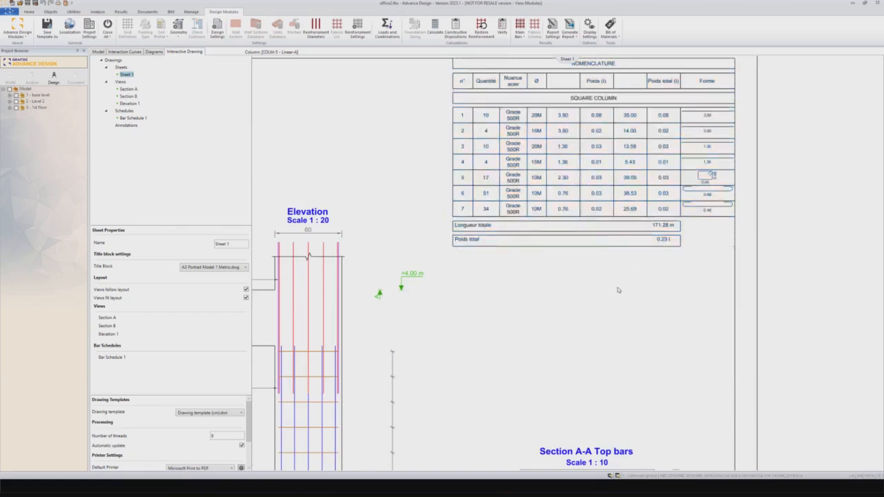
scroll(617, 287, "down", 3)
mouse_move(606, 310)
middle_mouse_down()
mouse_move(589, 265)
mouse_move(598, 258)
mouse_move(581, 246)
middle_mouse_up()
scroll(597, 259, "down", 2)
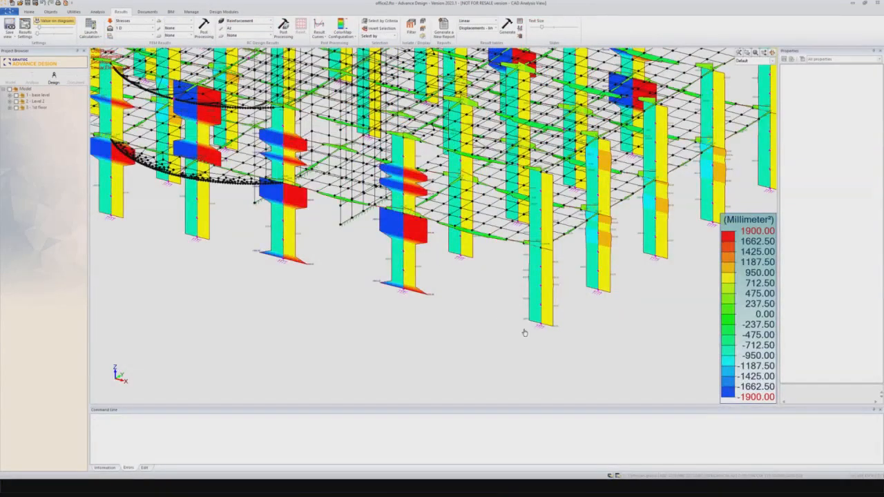
- Open the rigid point support under the building's front corner column with the Design Modules
scroll(507, 310, "up", 5)
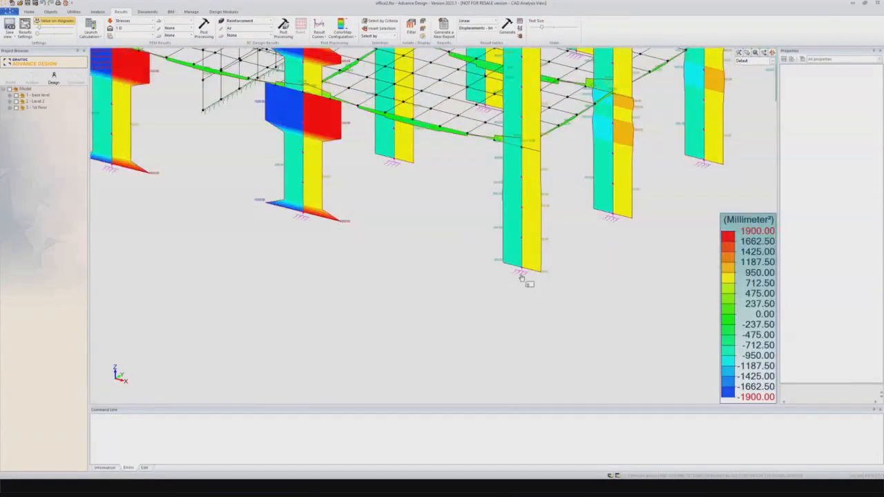
left_click(523, 277)
right_click(522, 276)
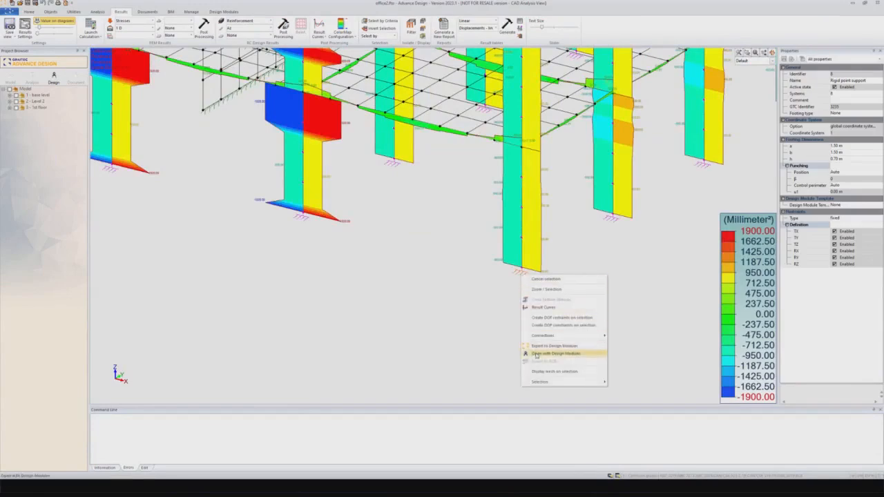
left_click(545, 278)
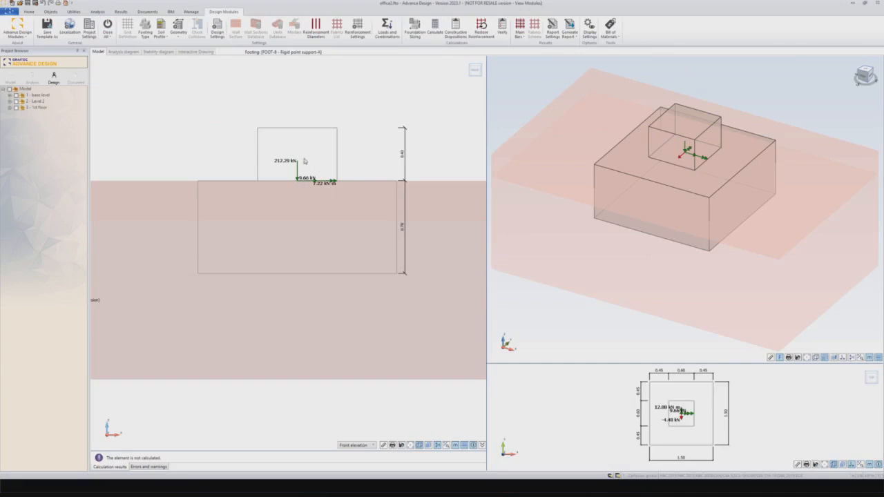
- Review the soil layers in the footing's soil profile and calculate the footing's reinforcement
scroll(361, 233, "down", 2)
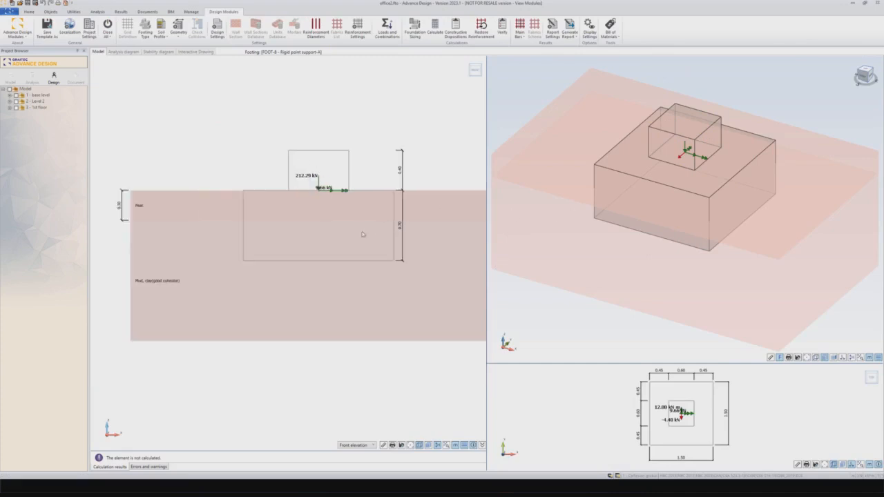
scroll(229, 255, "down", 1)
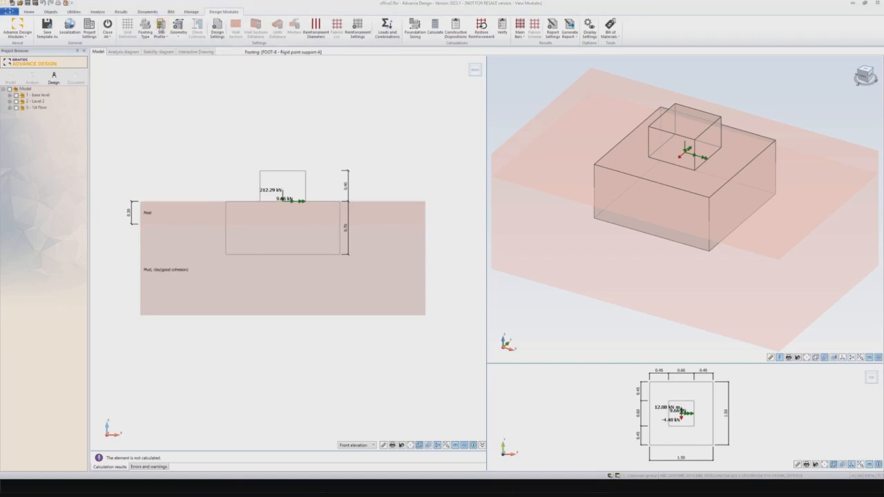
left_click(160, 26)
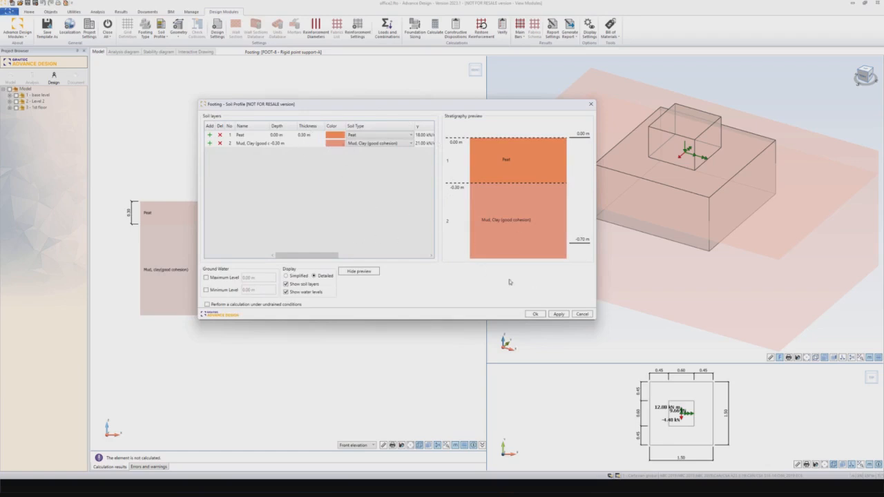
left_click(581, 314)
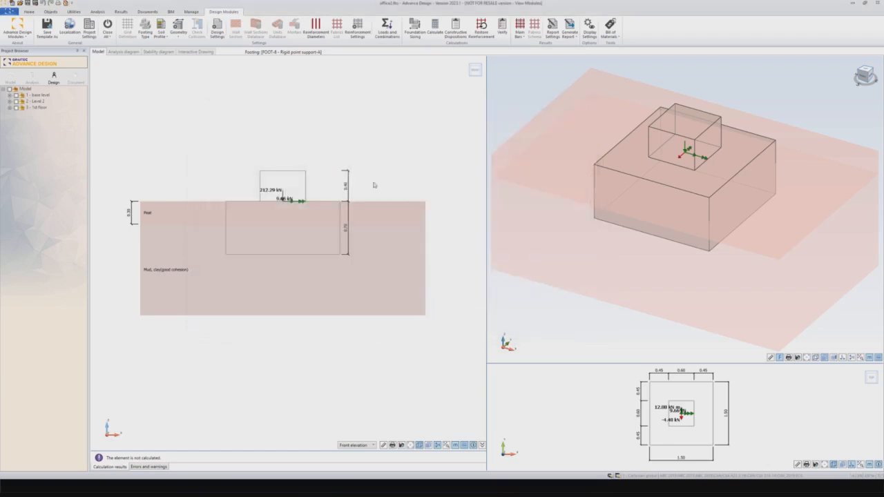
left_click(435, 32)
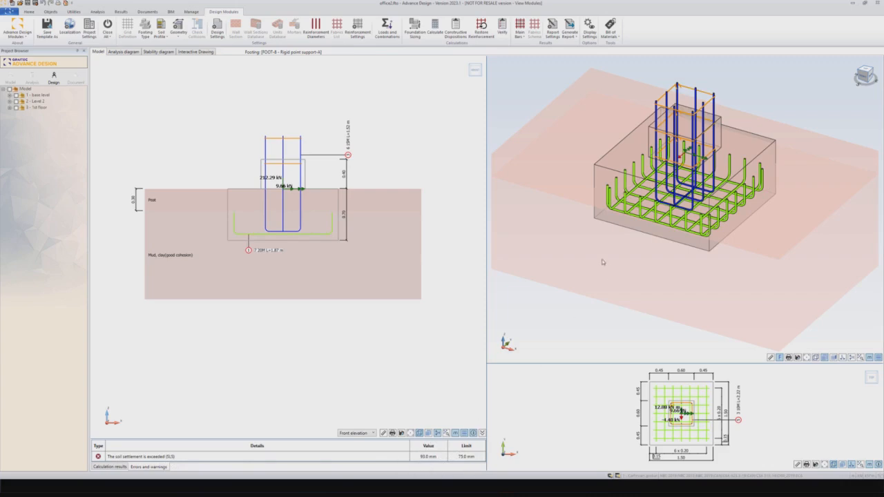
- Examine the footing's analysis diagram and its stability diagrams for bearing pressure, overturning and sliding under ULS
left_click(127, 53)
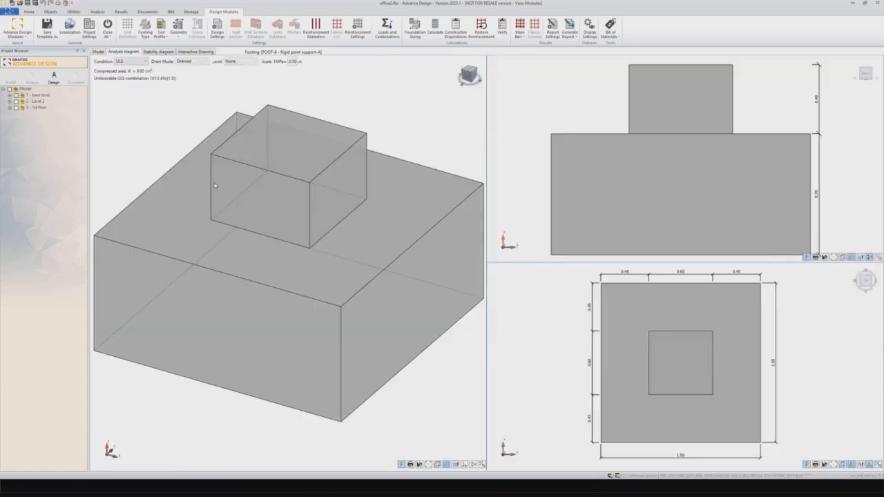
scroll(221, 187, "down", 3)
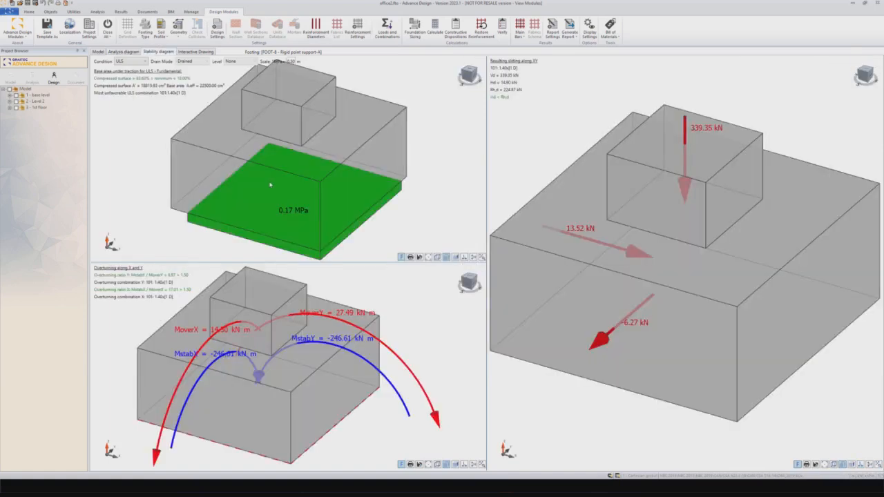
scroll(270, 184, "down", 1)
scroll(612, 286, "down", 3)
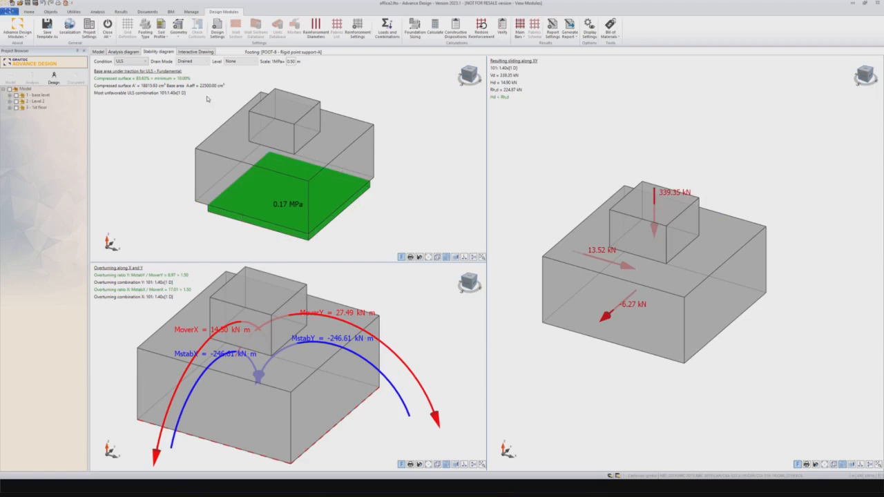
- Inspect the footing's reinforcement drawing, including the X-X and Y-Y sections, elevation, column section and bar schedule
left_click(195, 53)
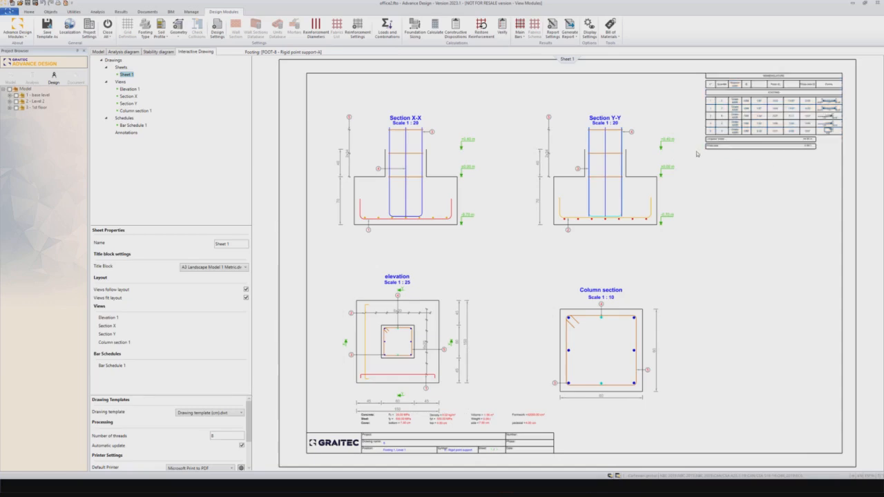
scroll(673, 265, "up", 5)
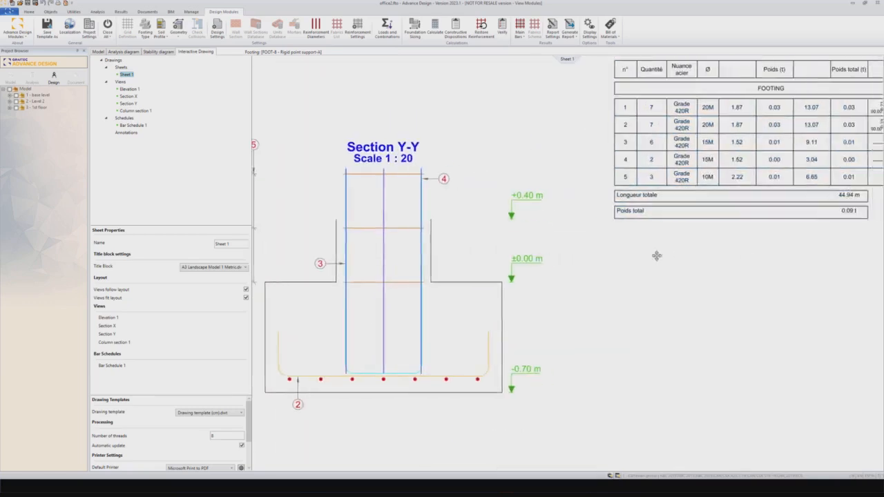
scroll(596, 234, "down", 5)
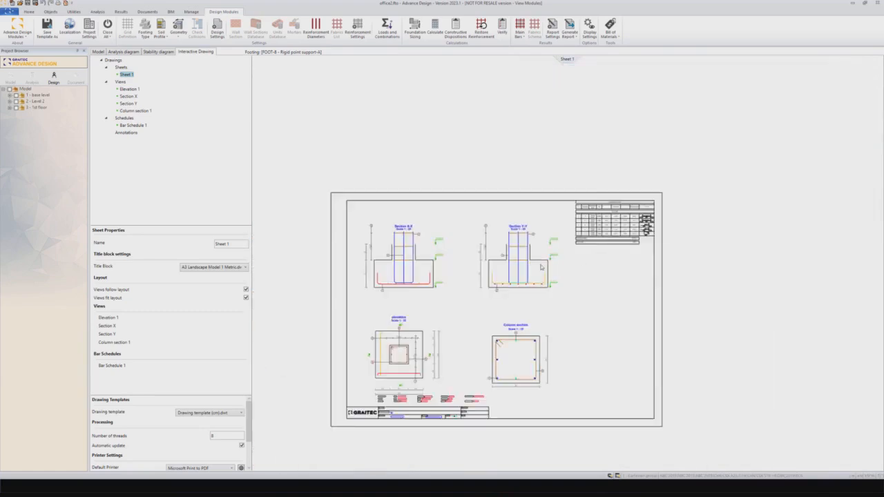
middle_click_drag(557, 234, 593, 190)
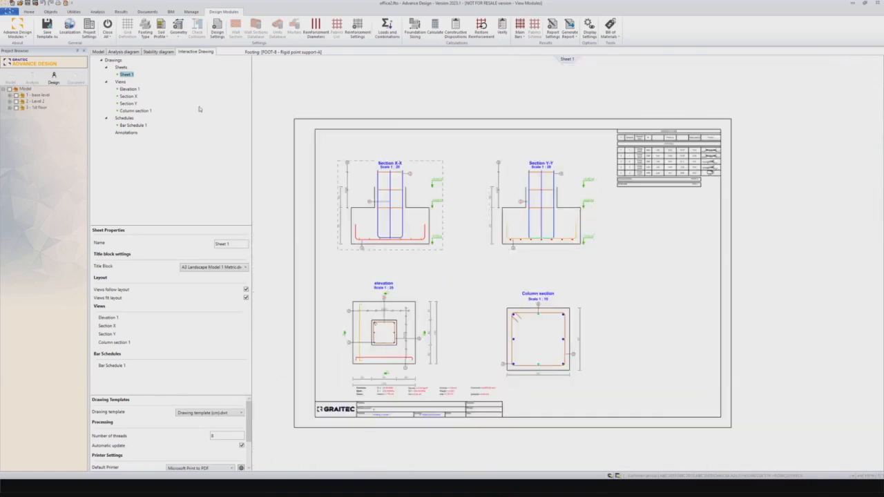
- Return to the building's results model and open its top floor slab with the Design Modules
left_click(107, 26)
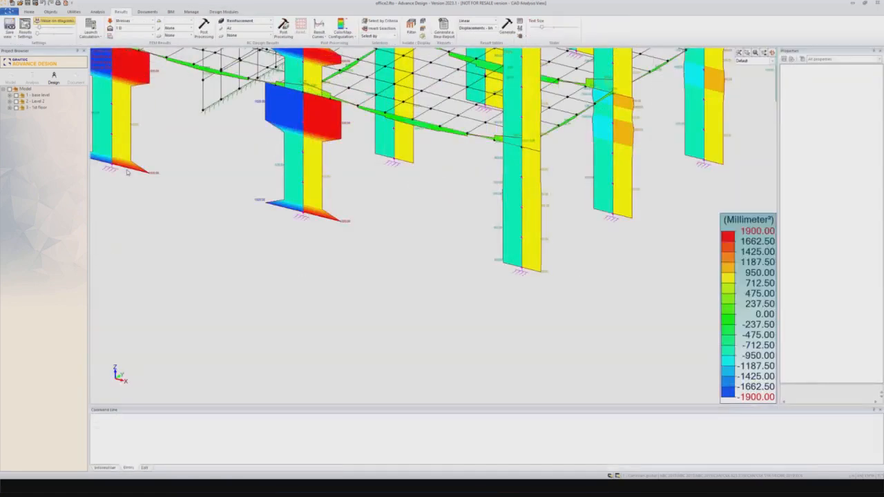
scroll(305, 252, "down", 5)
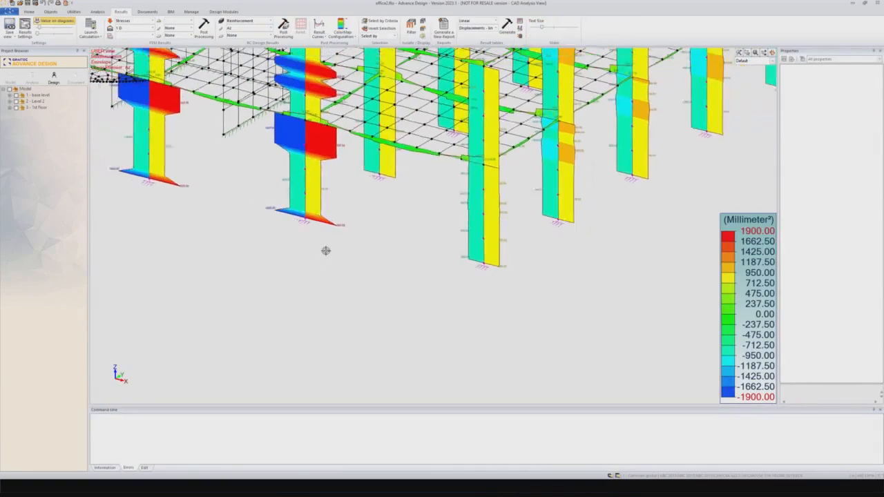
middle_click_drag(340, 247, 400, 276)
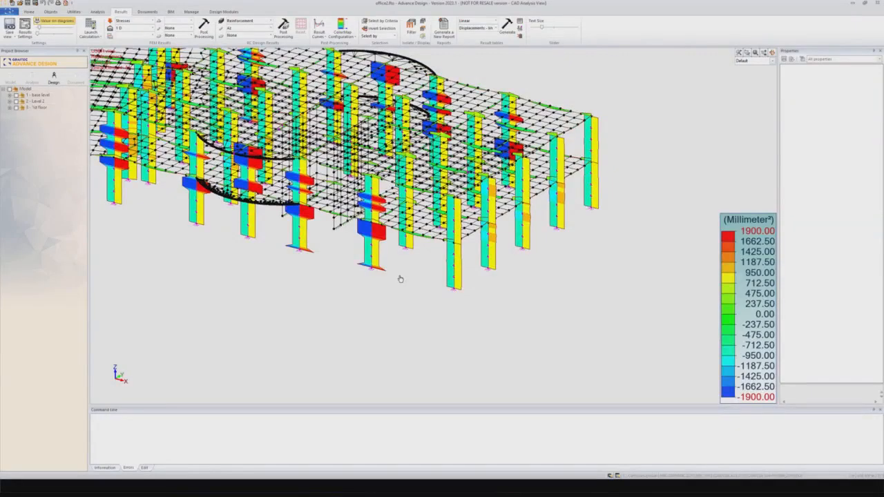
middle_click_drag(405, 278, 475, 340, "shift")
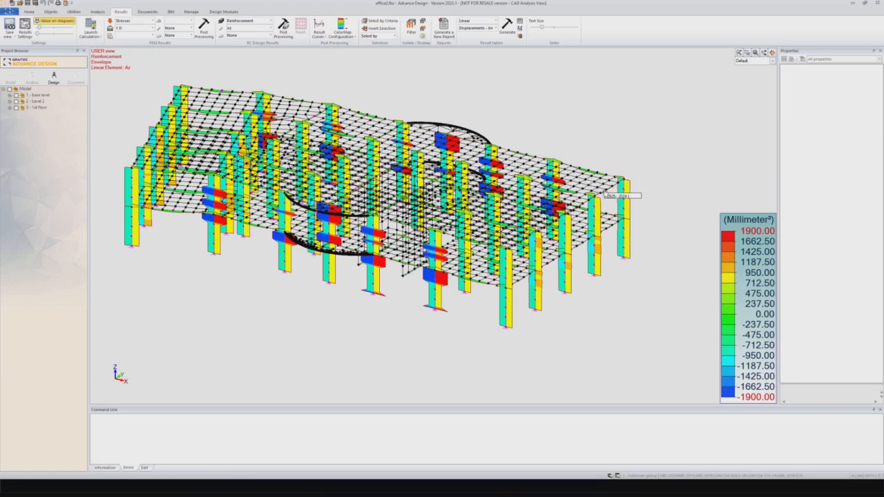
left_click(607, 195)
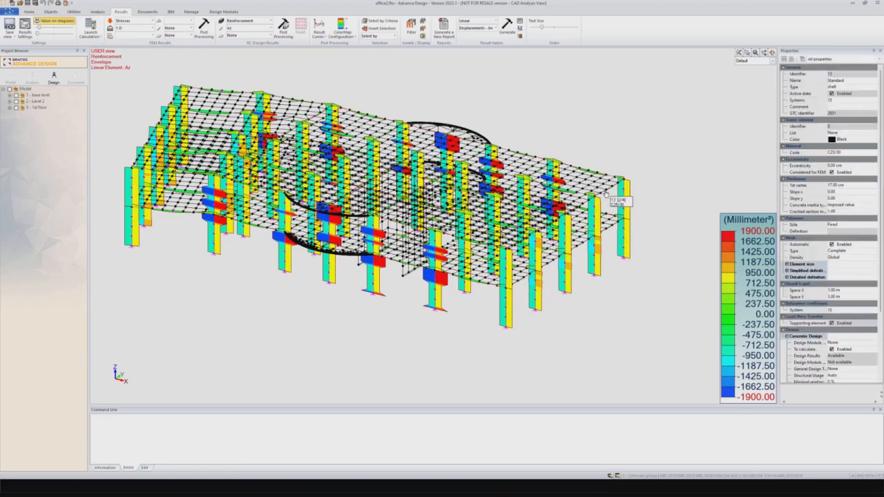
right_click(606, 195)
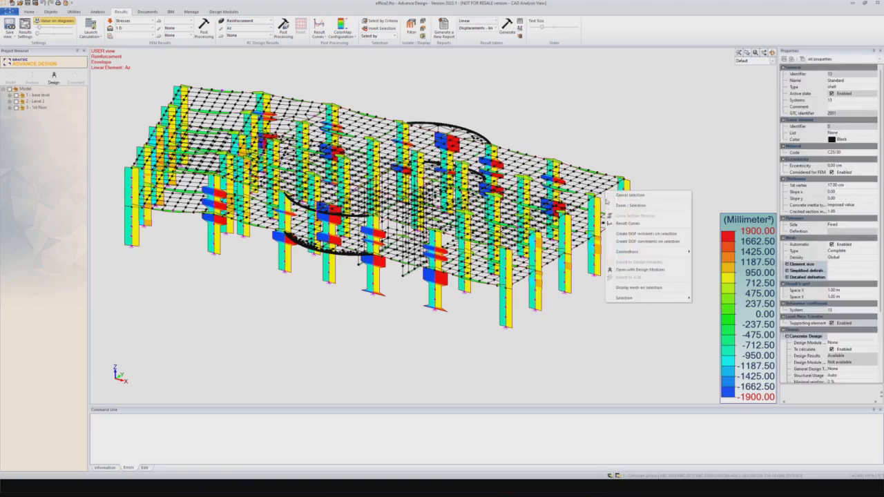
left_click(627, 272)
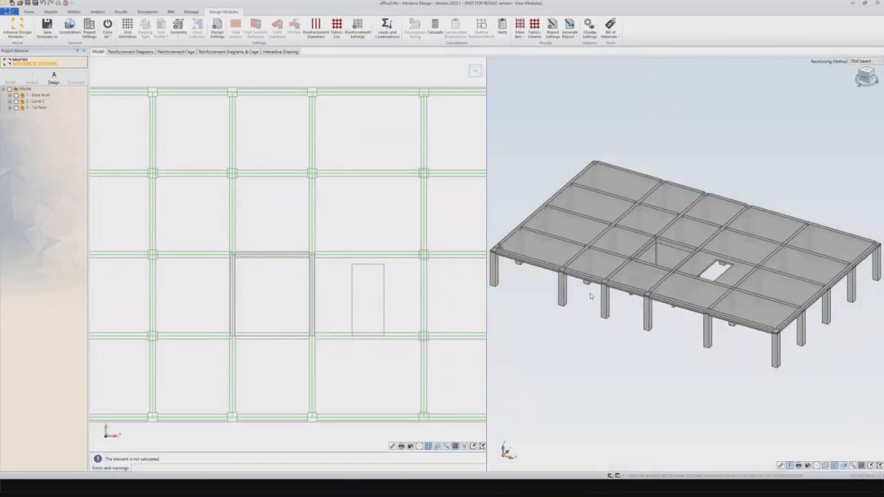
- Set the slab's reinforcing method to Strips based
scroll(594, 306, "down", 2)
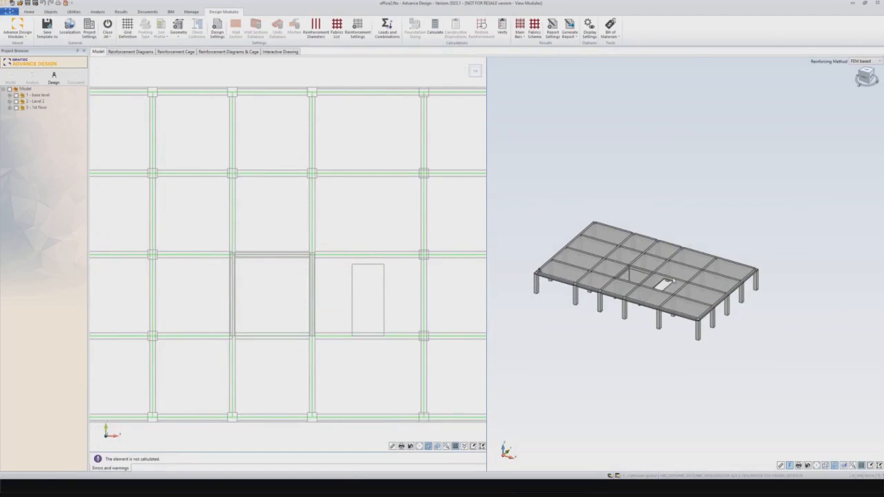
middle_click_drag(624, 340, 625, 304)
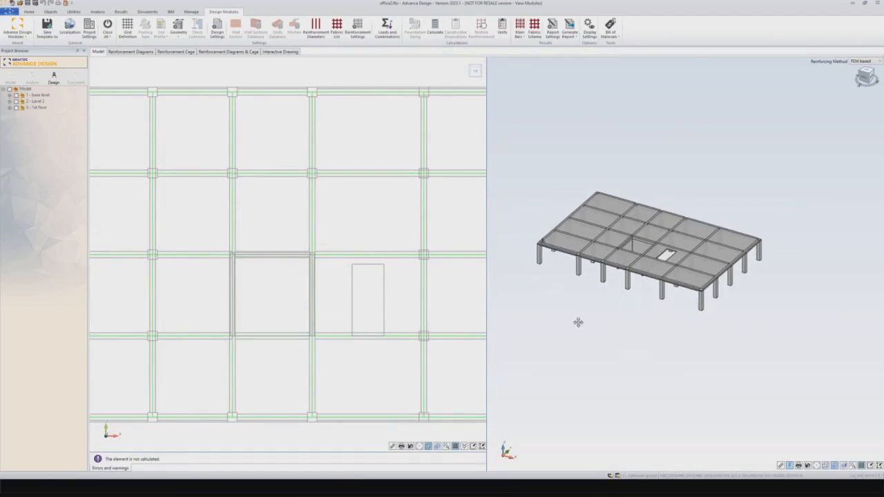
middle_click_drag(577, 319, 597, 327)
scroll(597, 327, "up", 2)
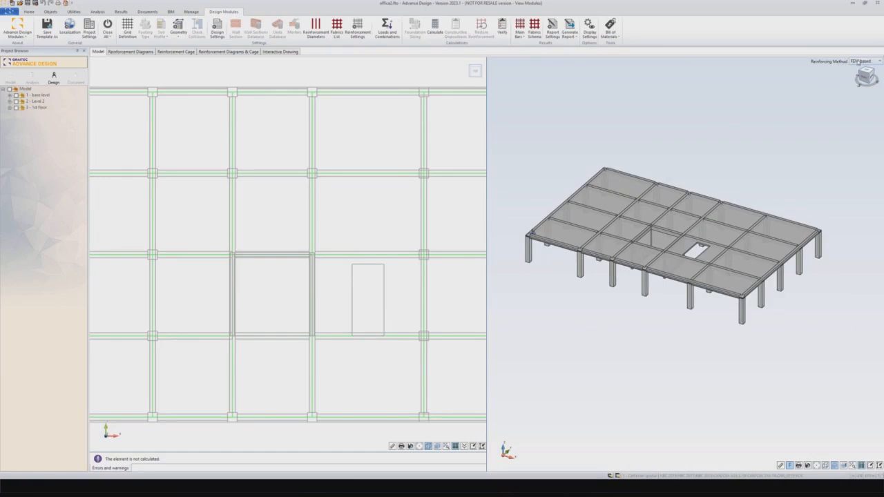
left_click(858, 62)
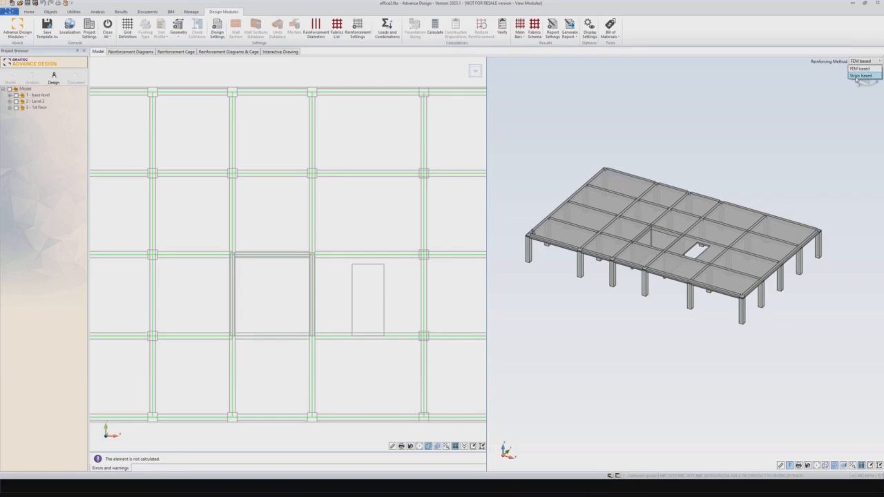
left_click(859, 75)
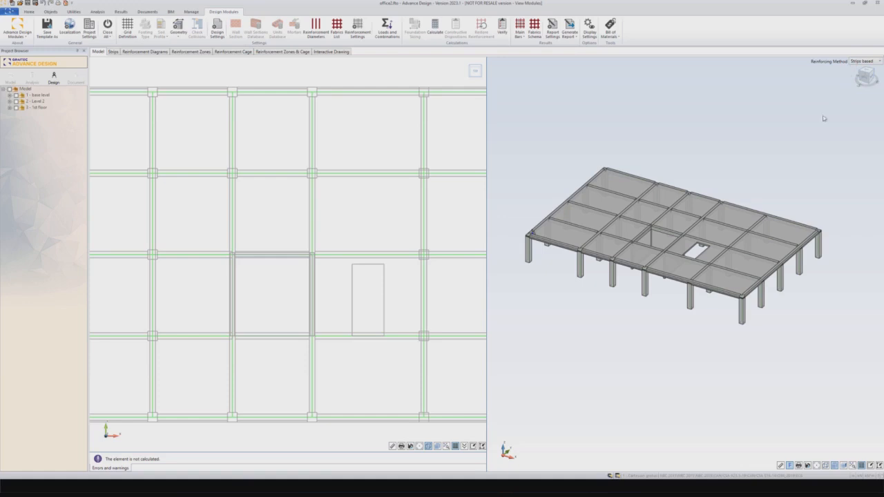
- Generate automatic strips for the whole slab and calculate its reinforcement
scroll(365, 242, "down", 3)
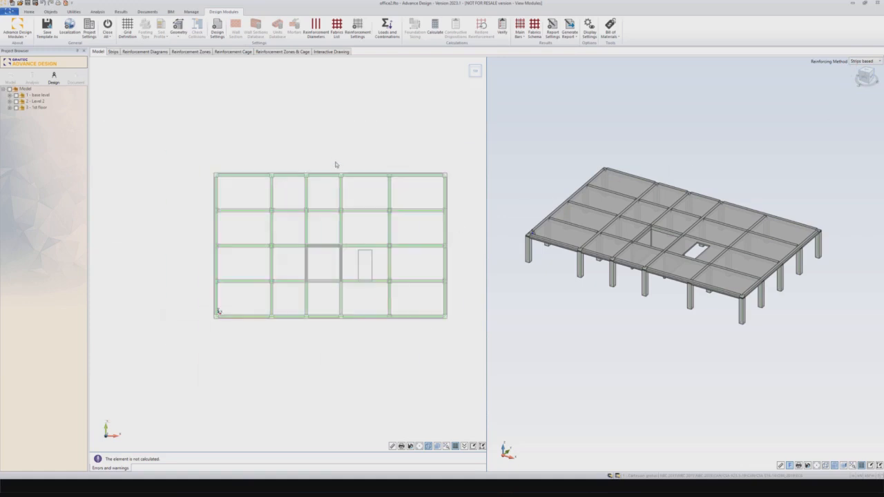
middle_click_drag(336, 165, 322, 155)
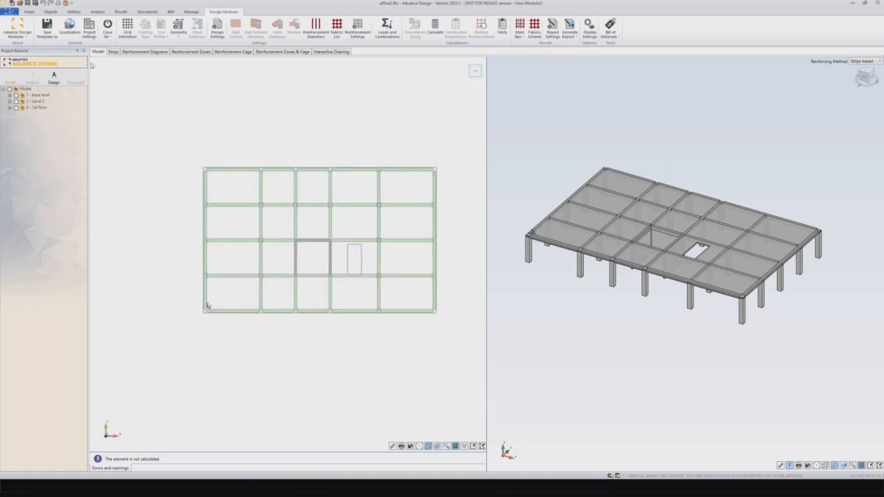
left_click(112, 53)
scroll(319, 216, "down", 4)
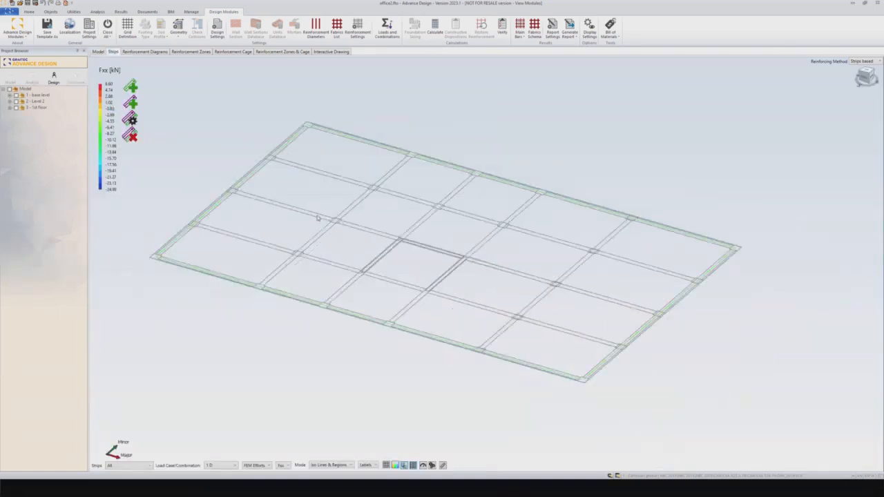
middle_click_drag(348, 234, 391, 246)
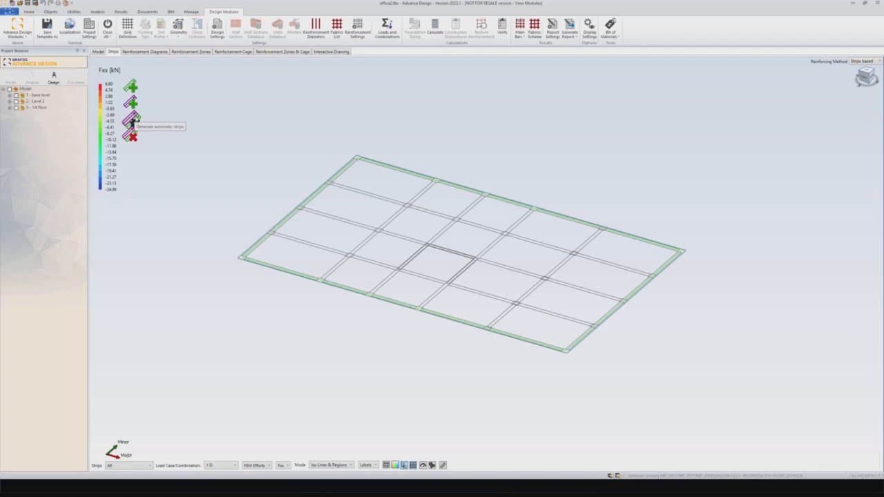
left_click(133, 123)
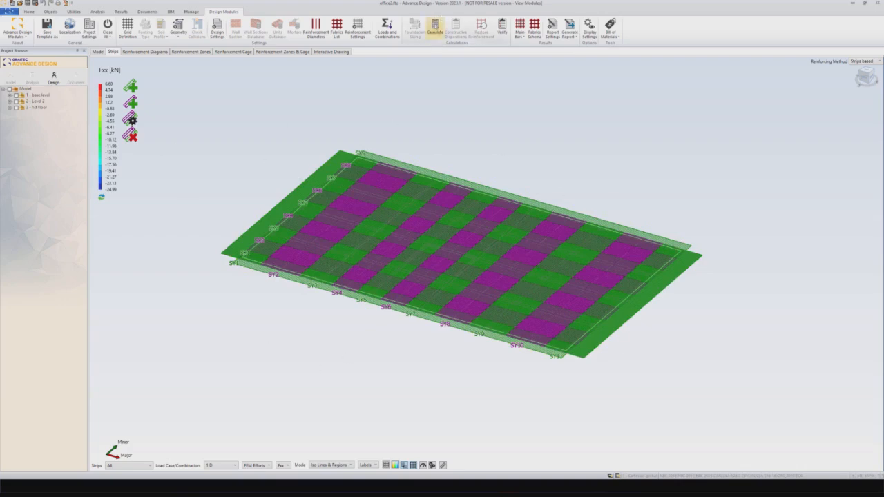
left_click(435, 32)
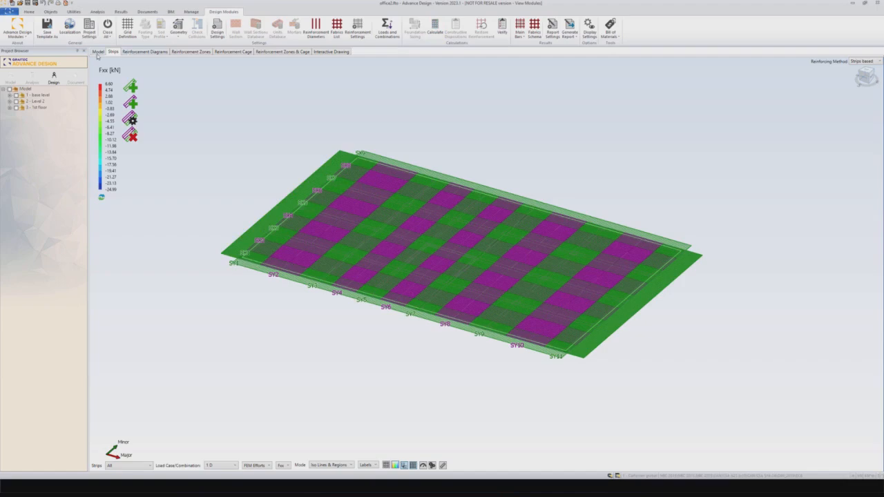
- Inspect the slab's calculated reinforcement in the plan and 3D model views
left_click(98, 52)
scroll(635, 277, "up", 5)
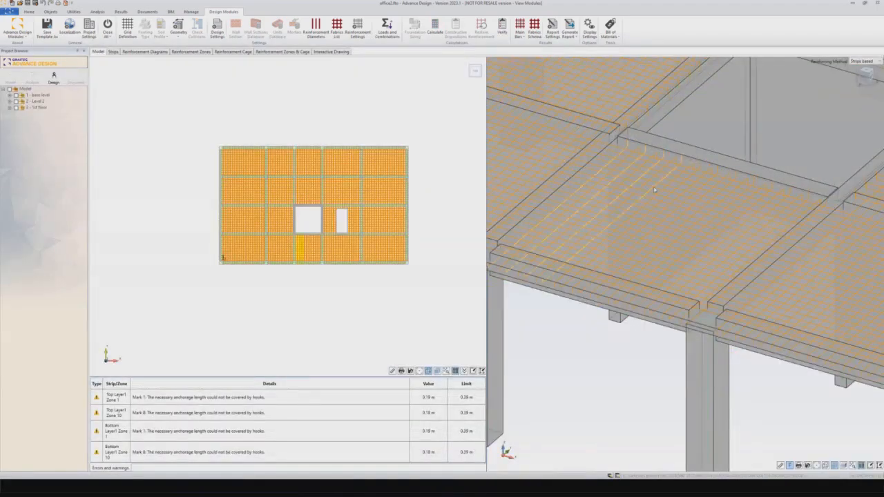
scroll(783, 280, "down", 5)
scroll(783, 280, "up", 5)
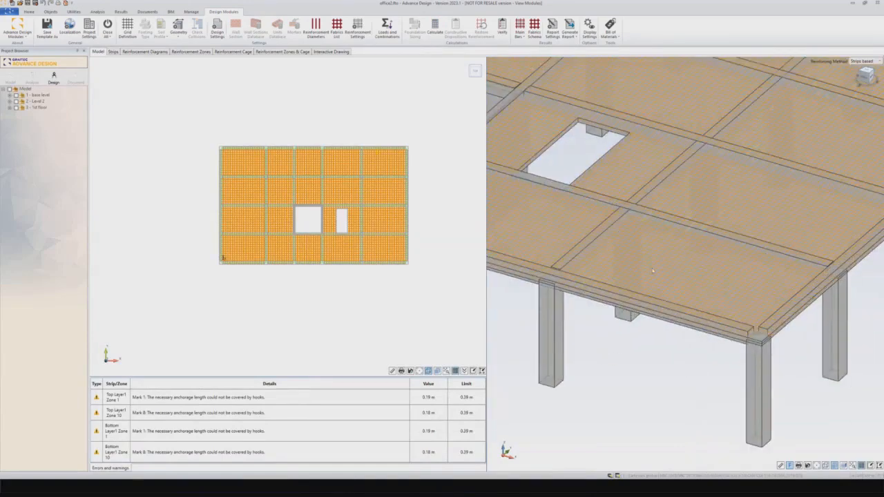
middle_click_drag(771, 277, 744, 274)
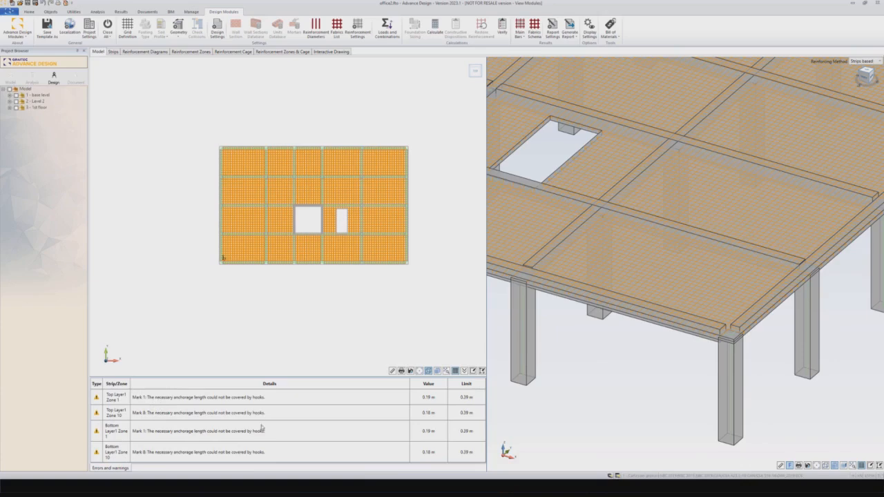
- Display the integrated Mxx moments on the slab's minor direction strips
left_click(114, 52)
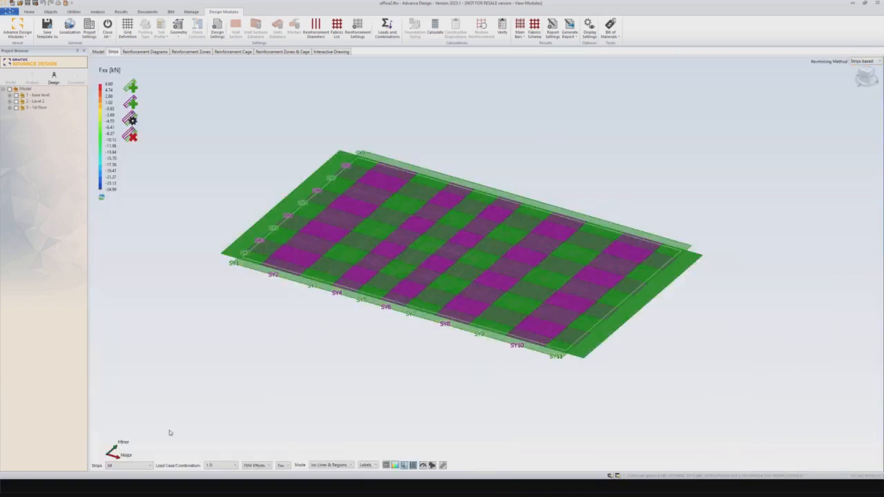
left_click(149, 466)
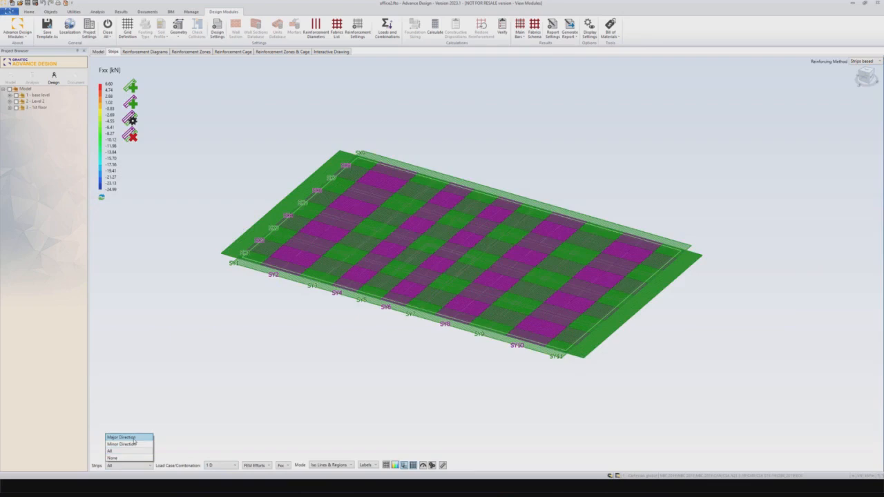
left_click(134, 444)
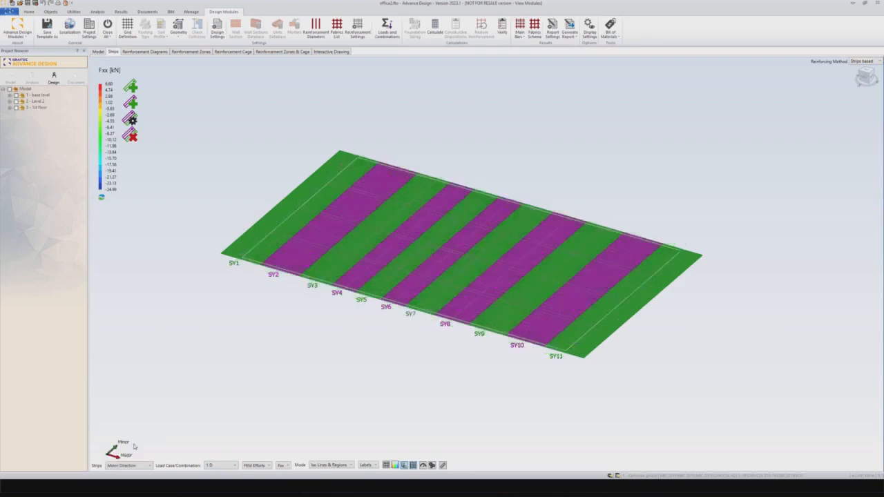
left_click(255, 466)
left_click(257, 478)
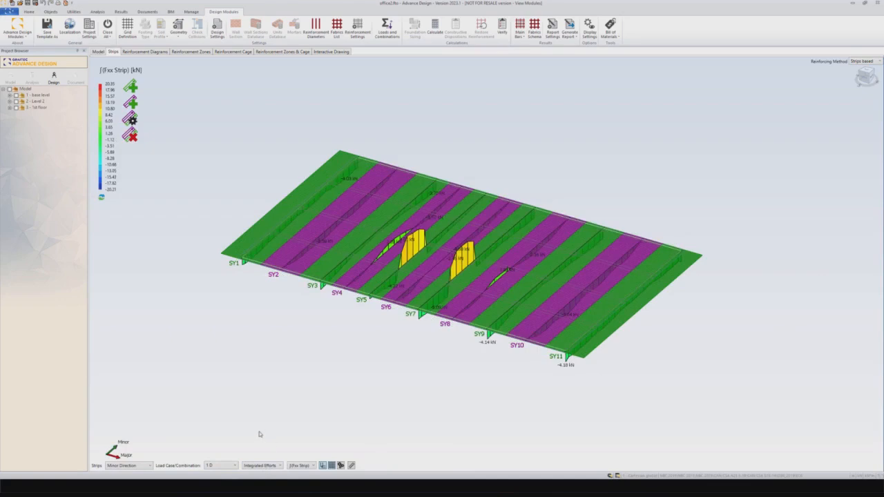
left_click(291, 466)
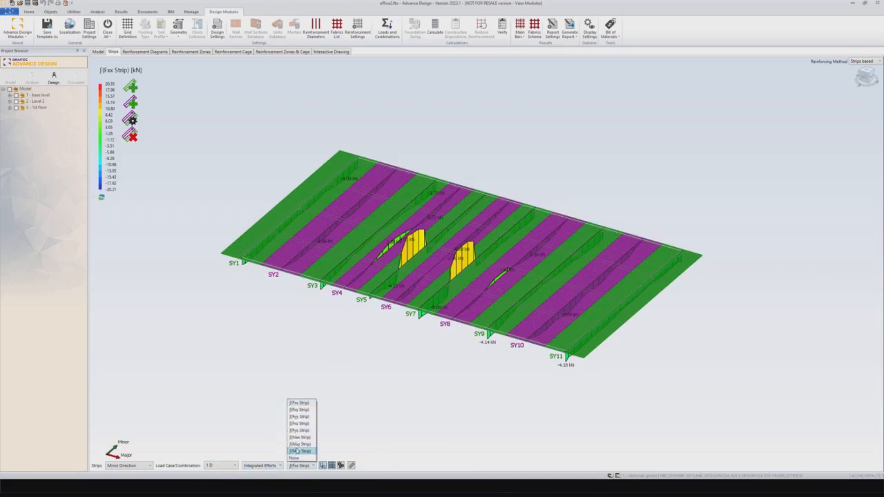
left_click(299, 437)
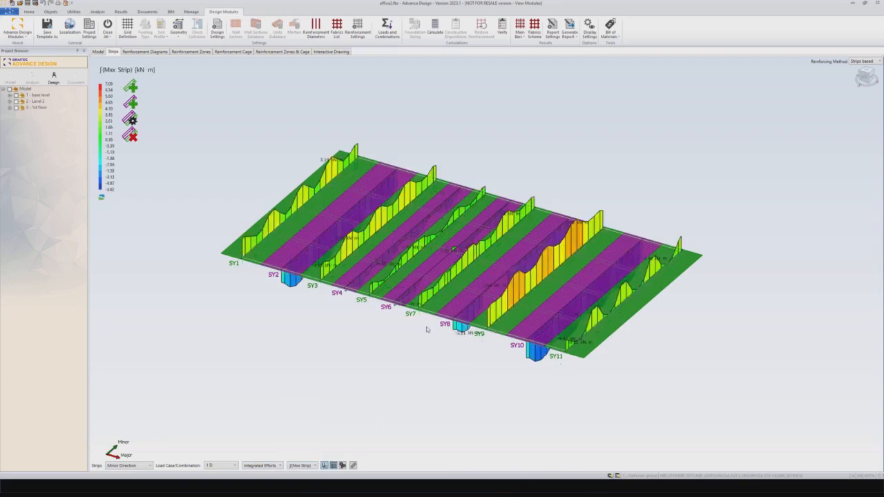
- Examine the integrated Mxx and Myy moments on the slab's major direction strips
left_click(140, 467)
left_click(129, 437)
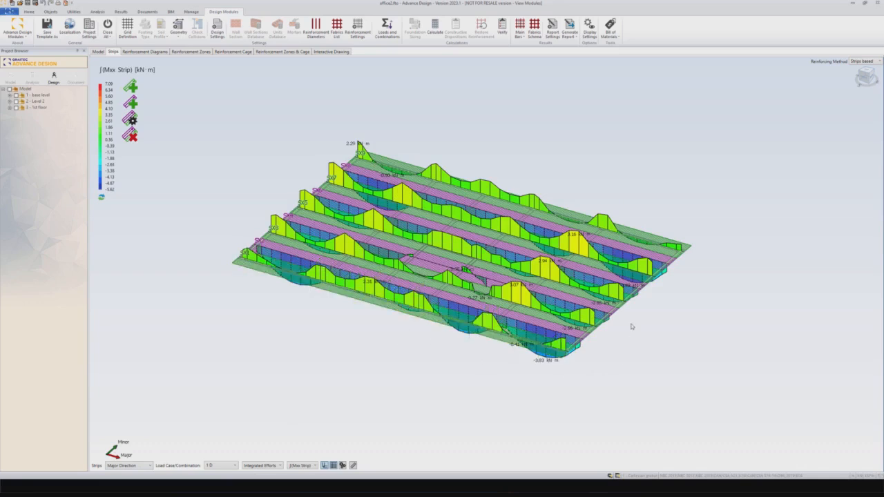
left_click(301, 465)
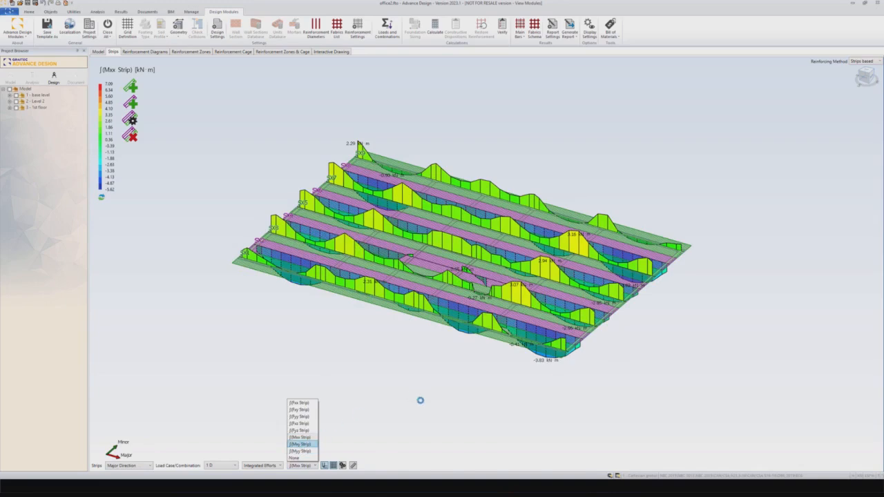
left_click(375, 395)
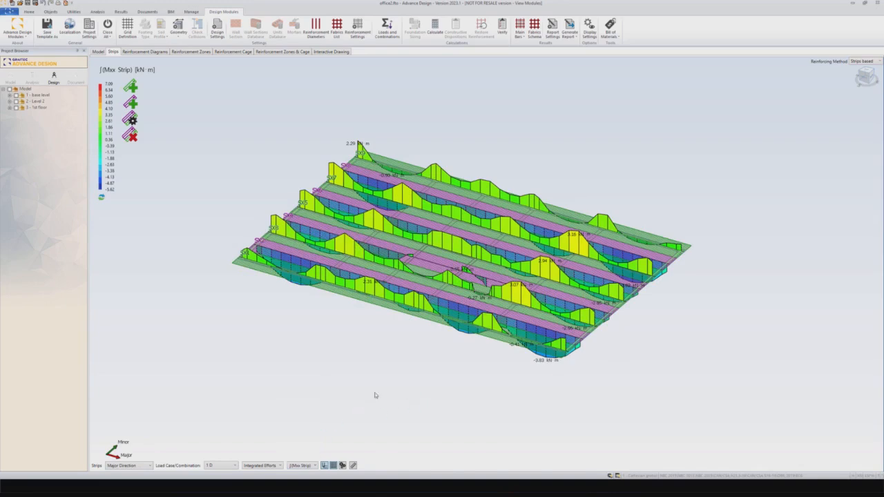
left_click(295, 466)
left_click(296, 451)
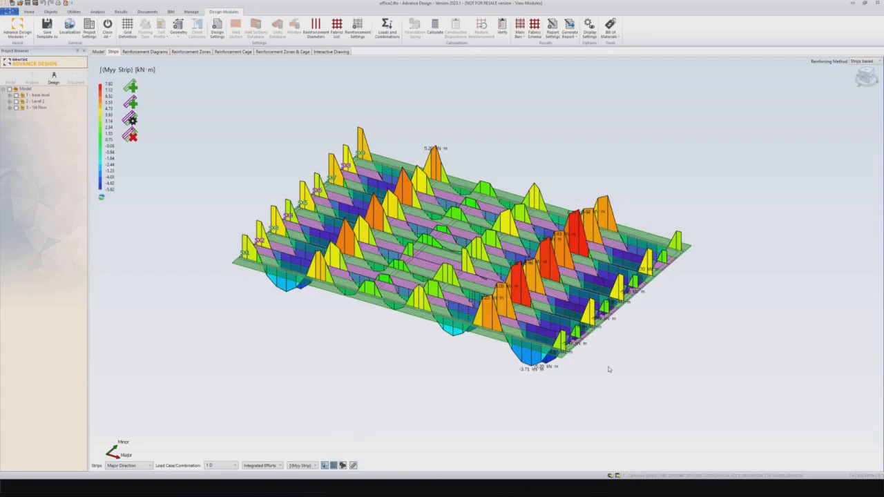
middle_click_drag(608, 371, 612, 351)
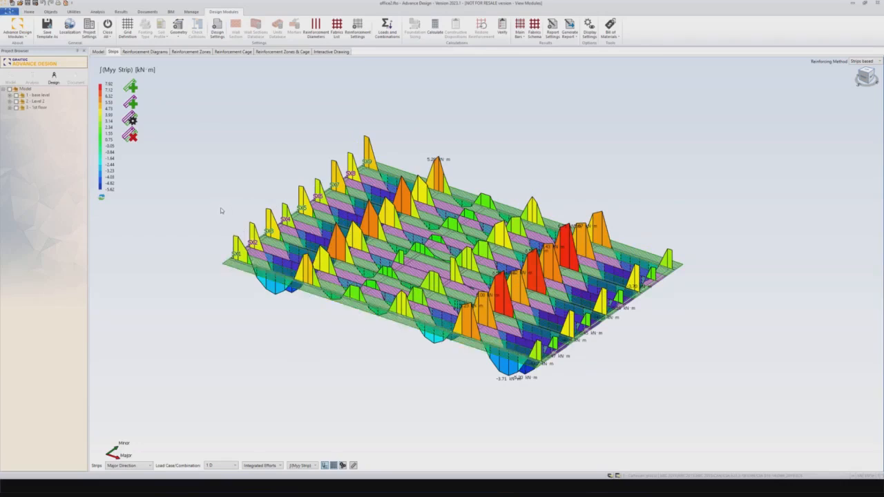
- Review the slab's reinforcement diagrams, reinforcement zones and reinforcement cage
left_click(151, 53)
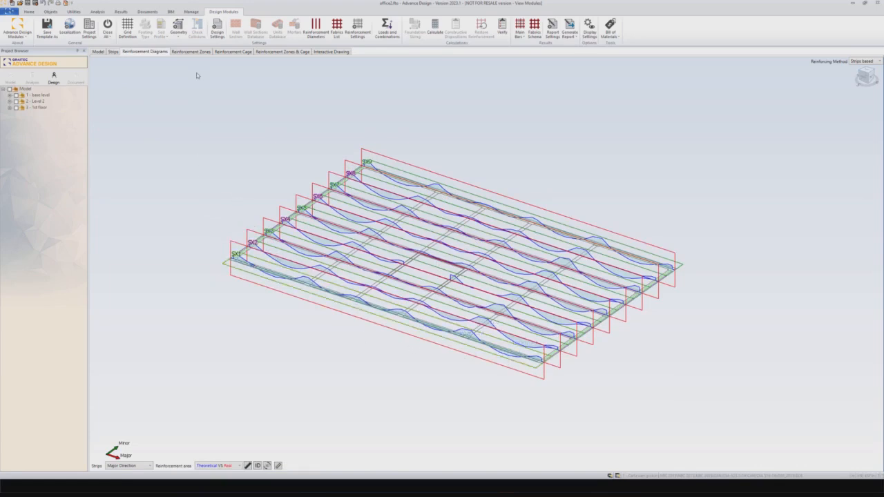
left_click(191, 52)
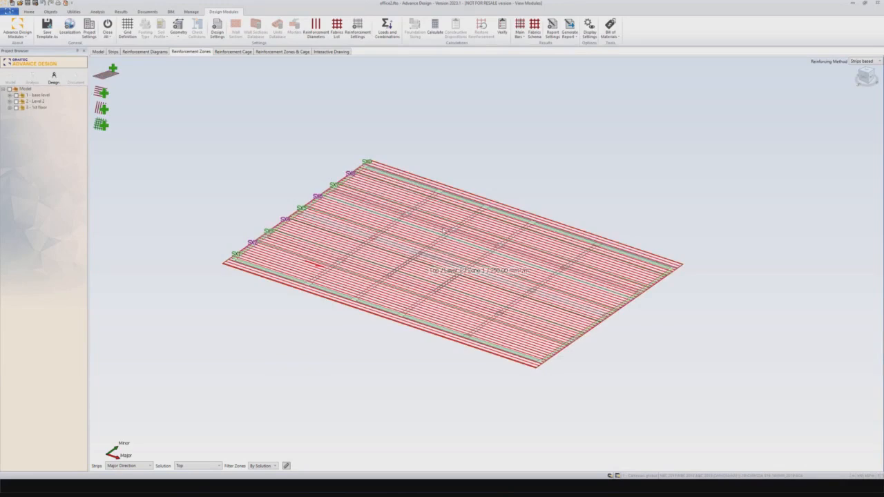
left_click(232, 51)
scroll(389, 251, "down", 2)
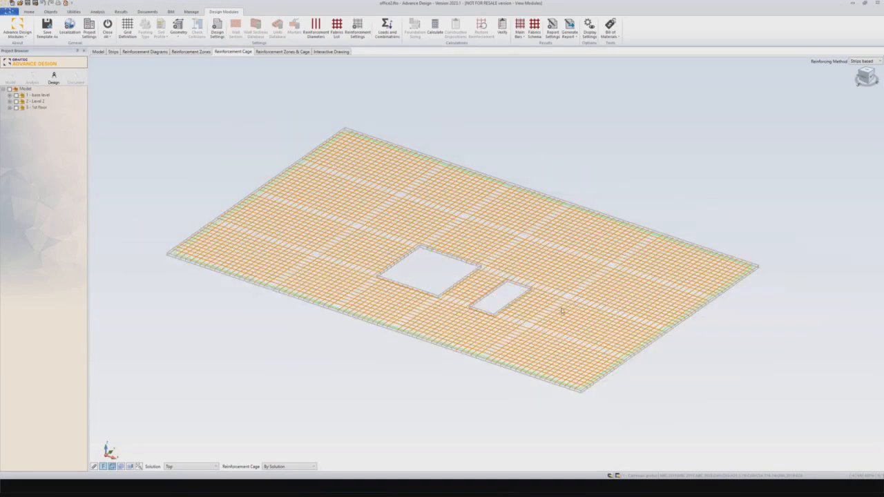
- Display the slab's reinforcement zones together with its reinforcement cage
left_click(283, 51)
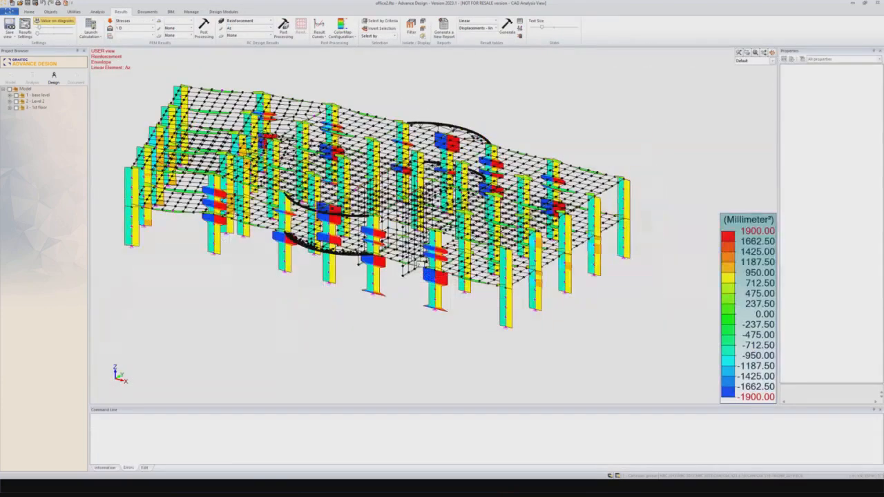
- Open the ground-level column at the building's front corner in the Design Modules from the analysis results model
scroll(414, 285, "down", 2)
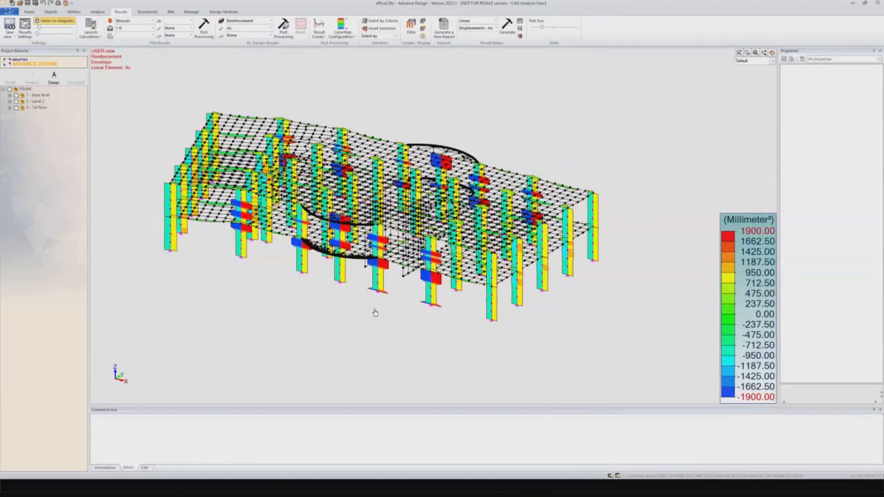
middle_click_drag(375, 312, 440, 325)
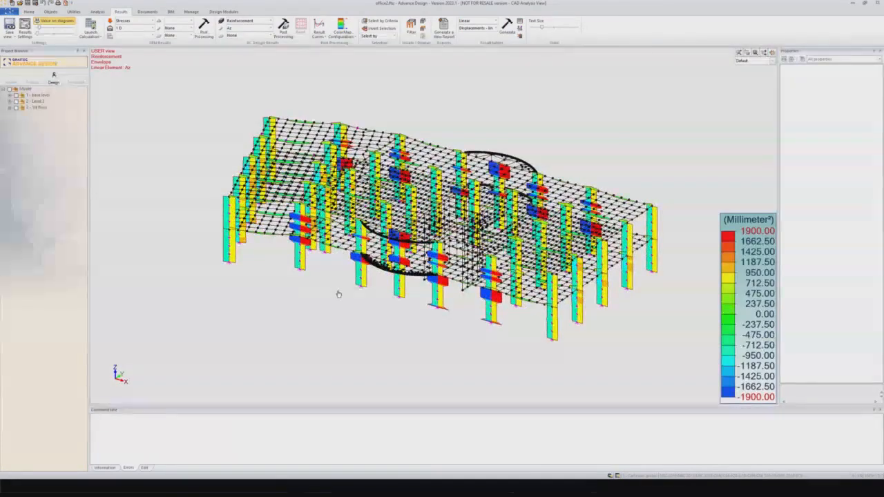
mouse_move(339, 294)
middle_mouse_down("shift")
mouse_move(561, 310)
mouse_move(297, 297)
mouse_move(349, 297)
mouse_move(349, 303)
mouse_move(351, 296)
middle_mouse_up("shift")
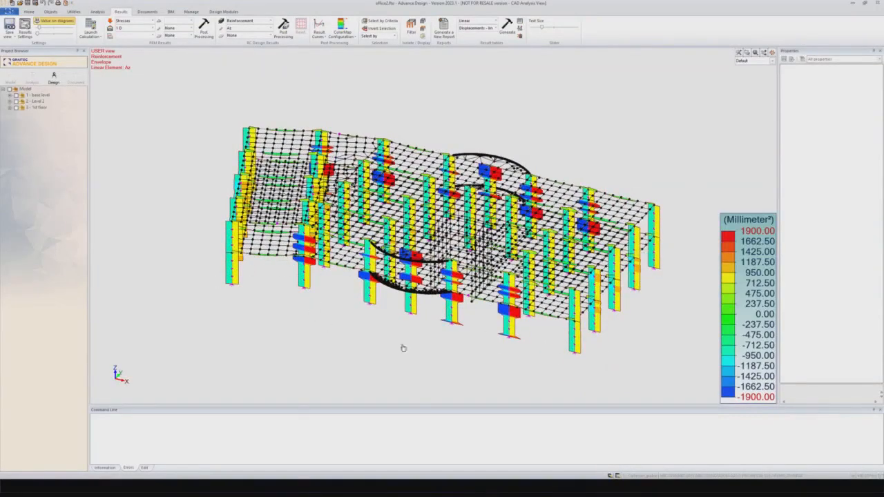
middle_click_drag(417, 338, 398, 336)
scroll(562, 338, "up", 2)
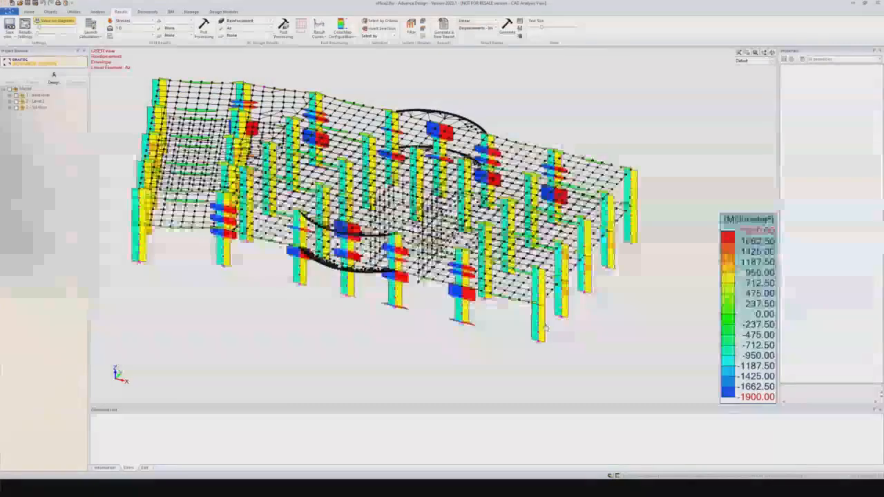
left_click(540, 324)
right_click(542, 321)
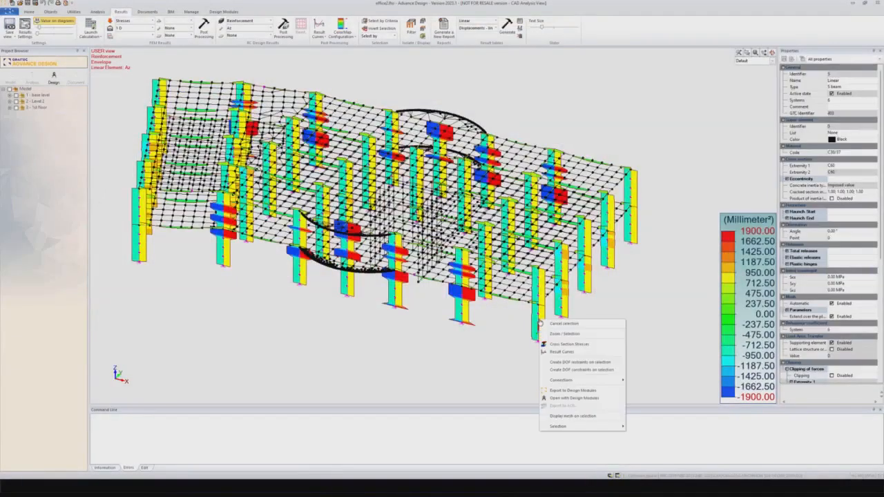
left_click(567, 399)
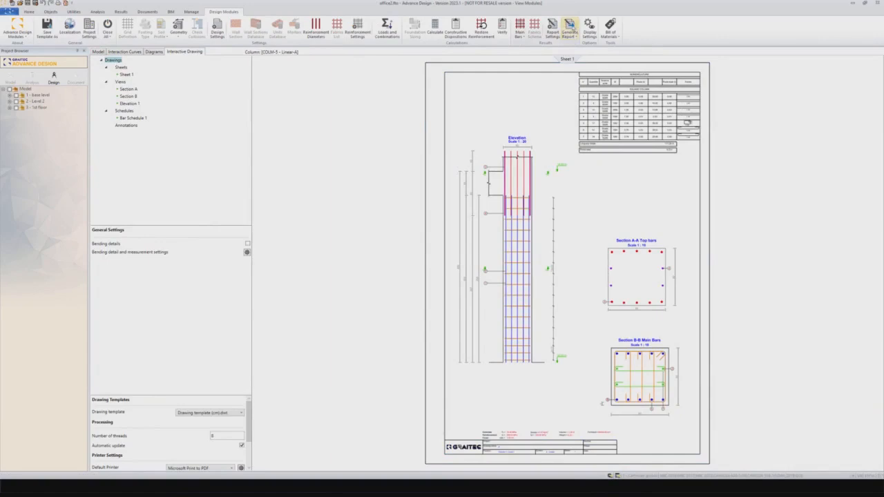
- Generate the column's design report and review the PDF from its table of contents to the last page
left_click(569, 27)
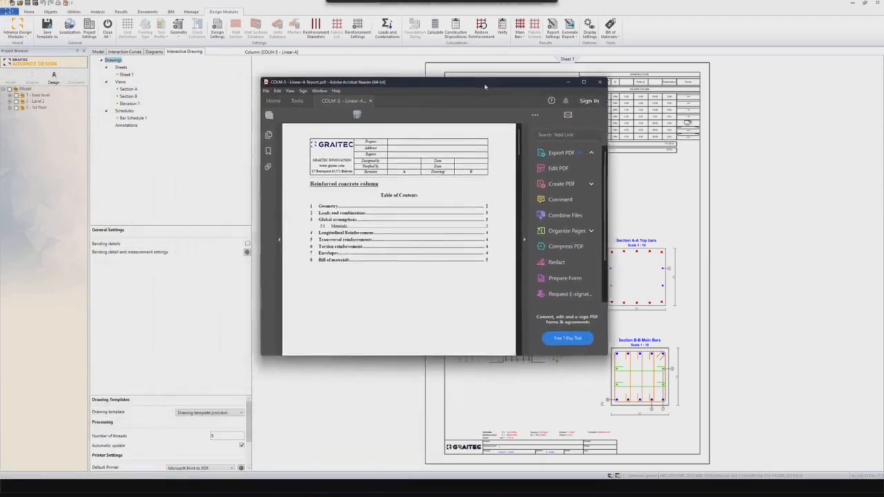
left_click_drag(485, 86, 486, 85)
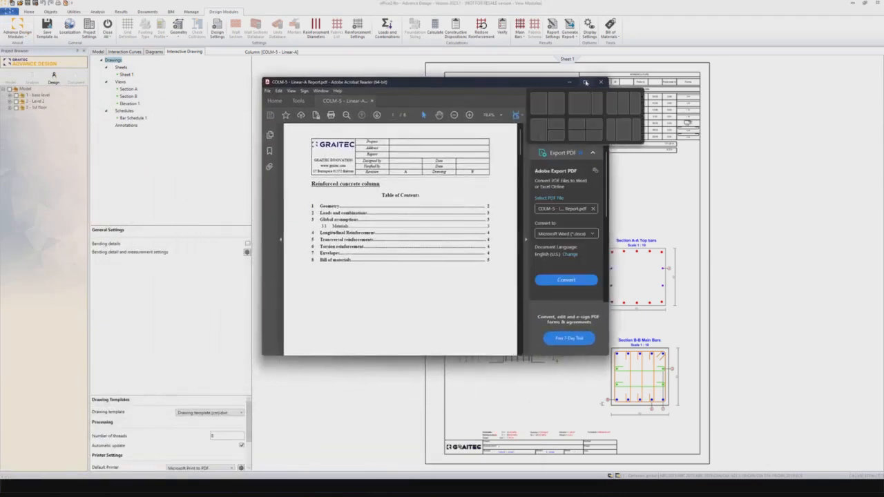
left_click(586, 82)
scroll(211, 283, "down", 2)
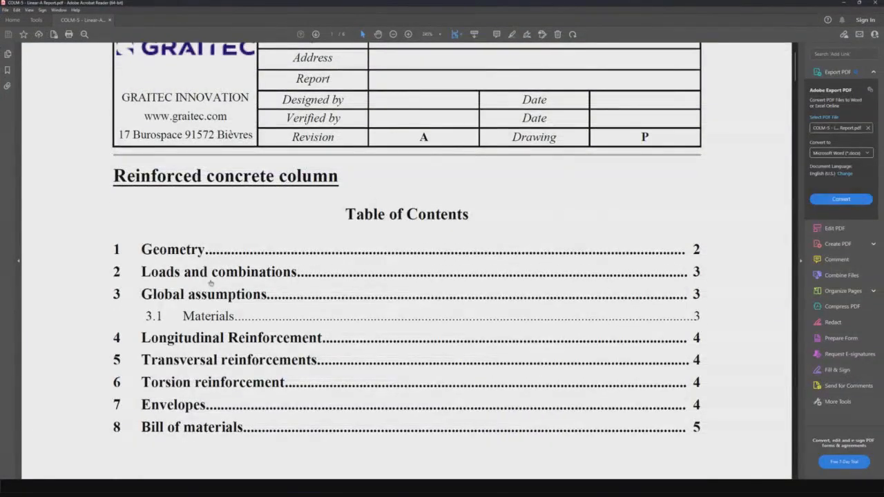
left_click_drag(796, 75, 796, 464)
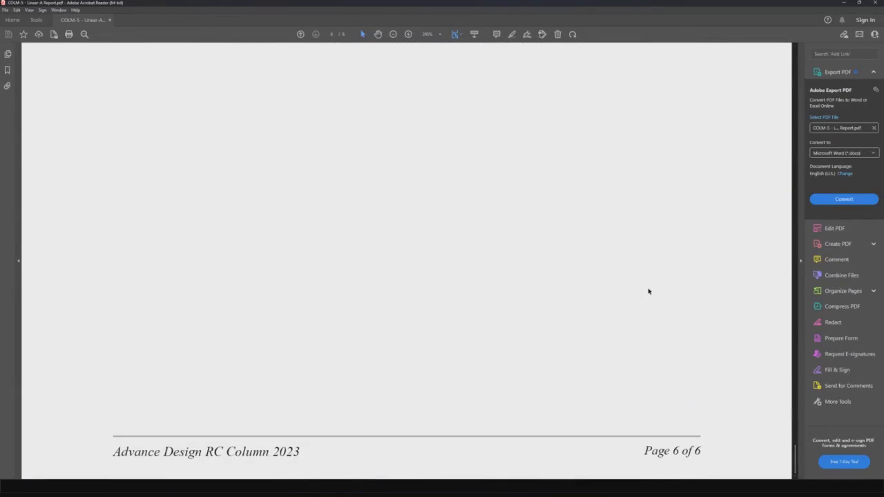
left_click(875, 4)
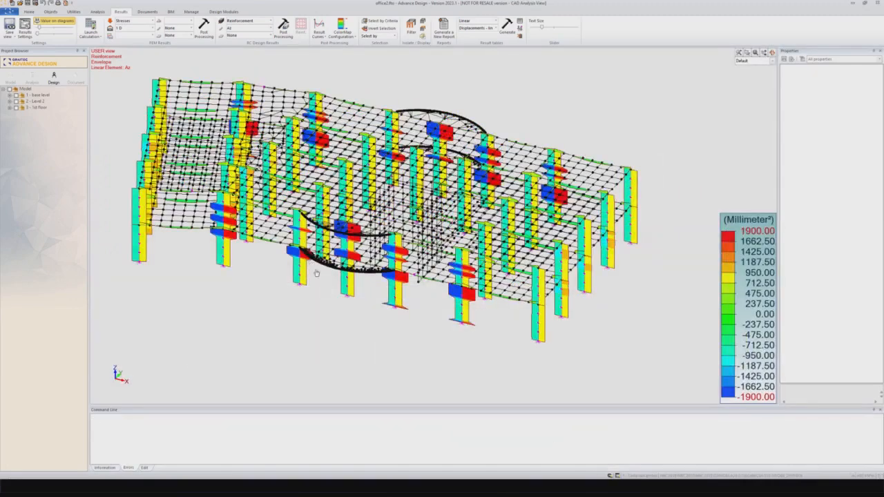
- Return to the structural model and define a square cross section 80 cm wide for the ground-level front corner column
middle_click_drag(312, 301, 359, 314)
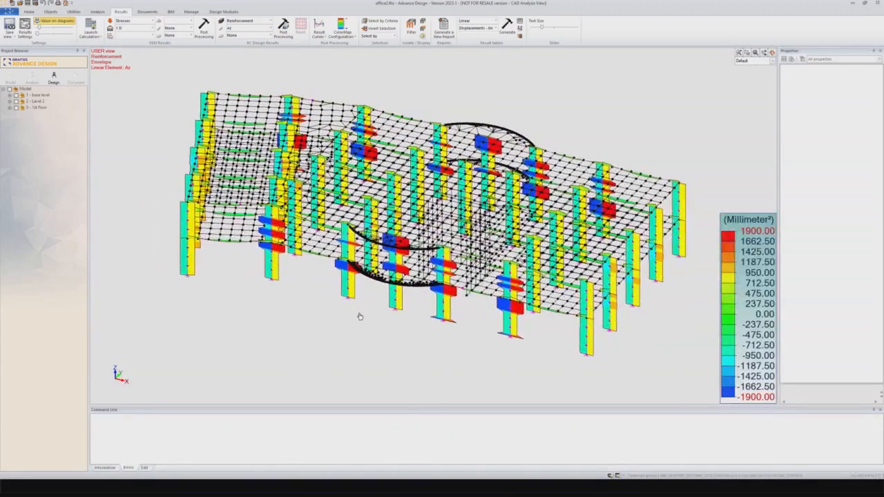
scroll(359, 313, "down", 1)
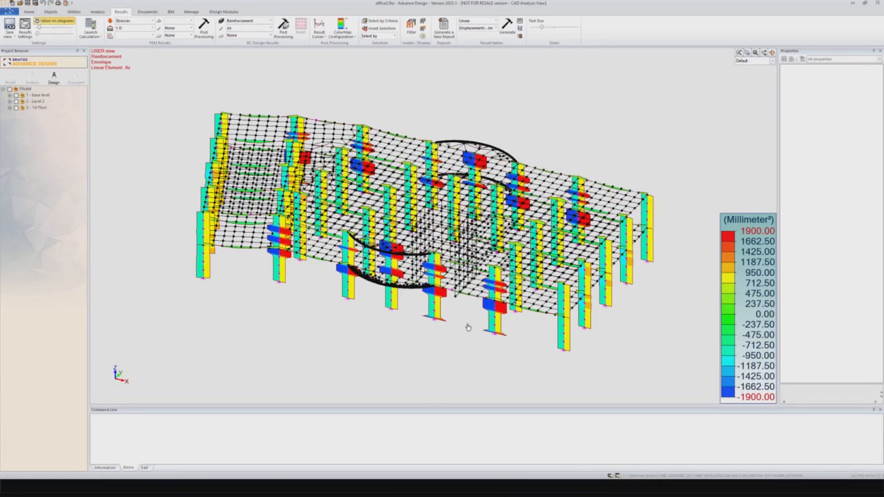
middle_click_drag(385, 361, 384, 354)
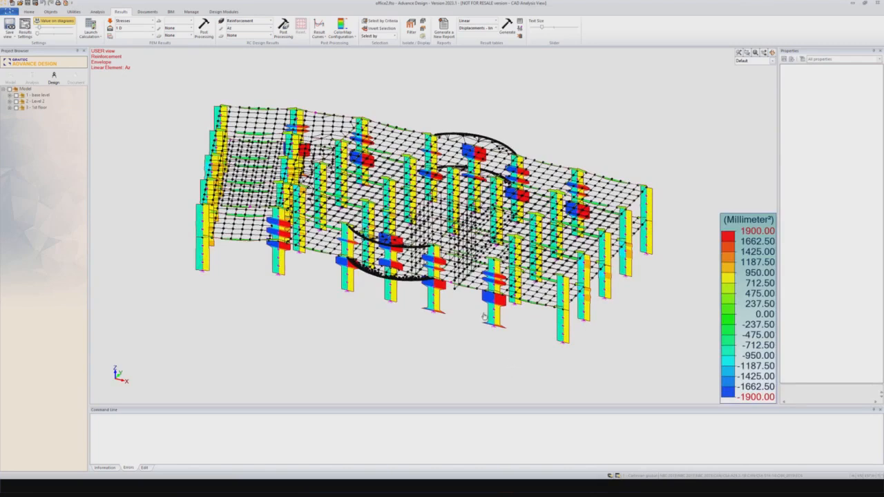
left_click(11, 76)
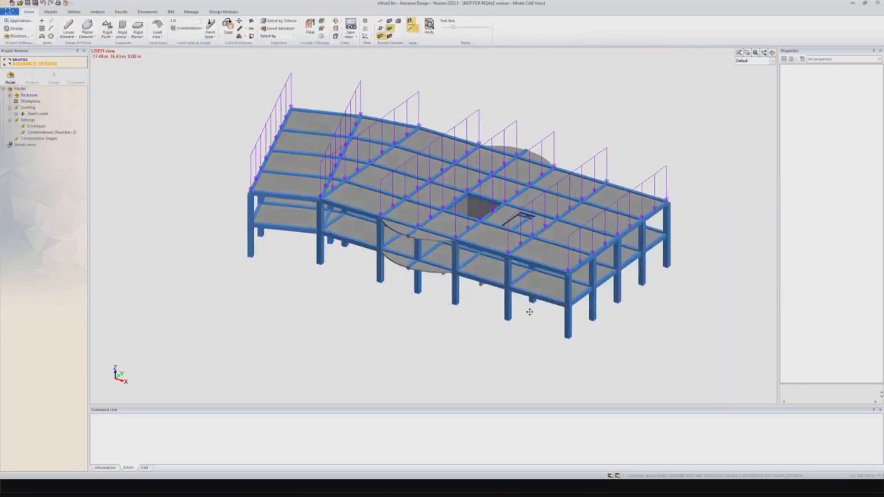
scroll(525, 303, "up", 5)
left_click(561, 273)
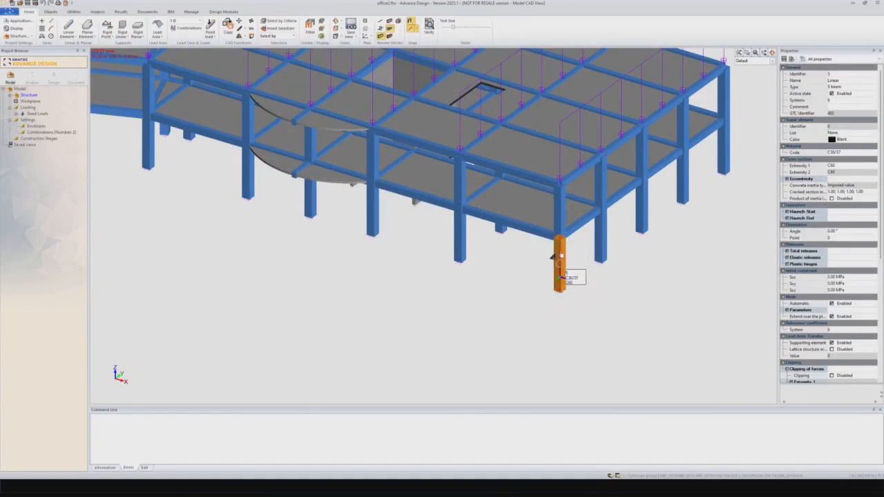
left_click(854, 166)
left_click(845, 167)
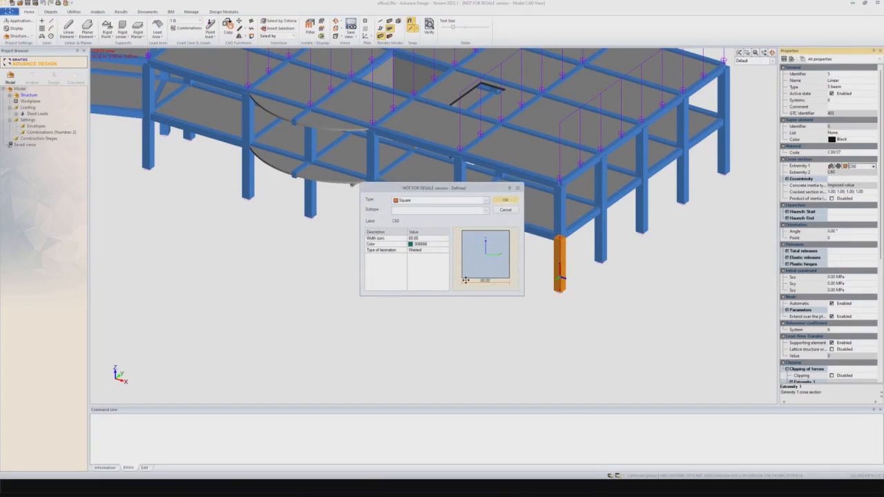
left_click(426, 239)
type("80")
left_click(500, 201)
scroll(542, 298, "up", 2)
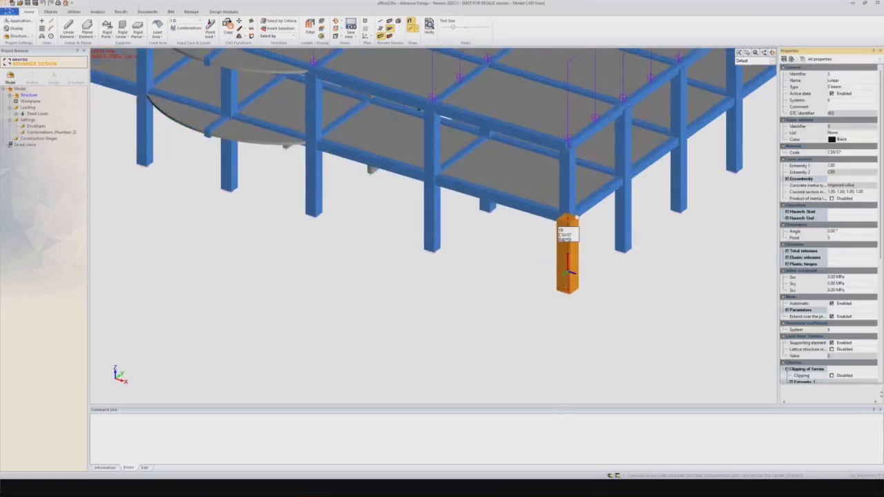
middle_click_drag(502, 307, 531, 290, "shift")
- Assign the existing C80 section to Extremity 1 of the front corner column and deselect the column
left_click(839, 166)
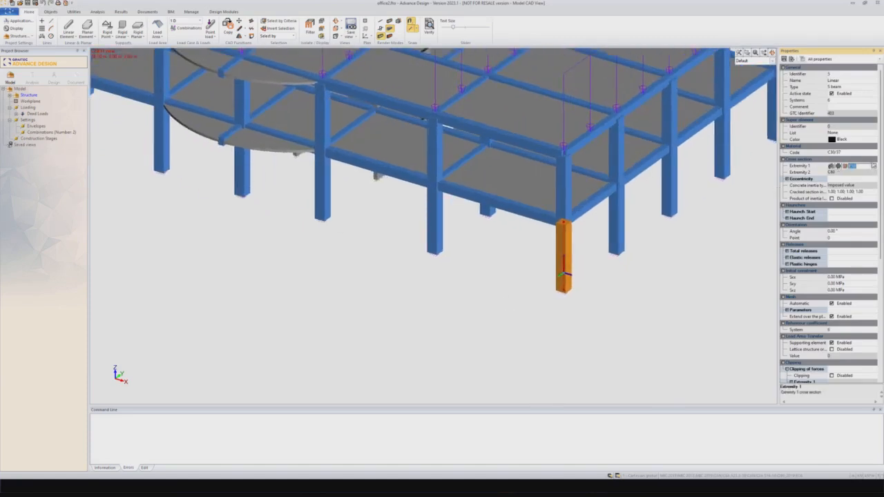
left_click(873, 167)
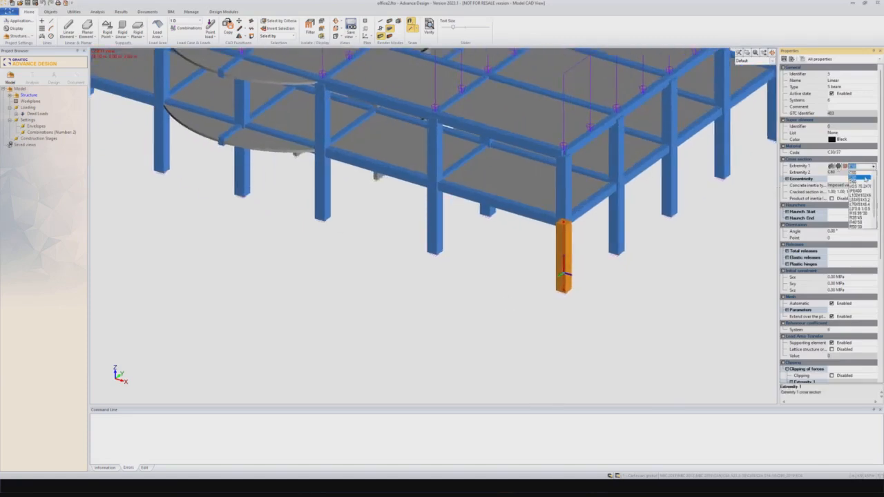
left_click(866, 176)
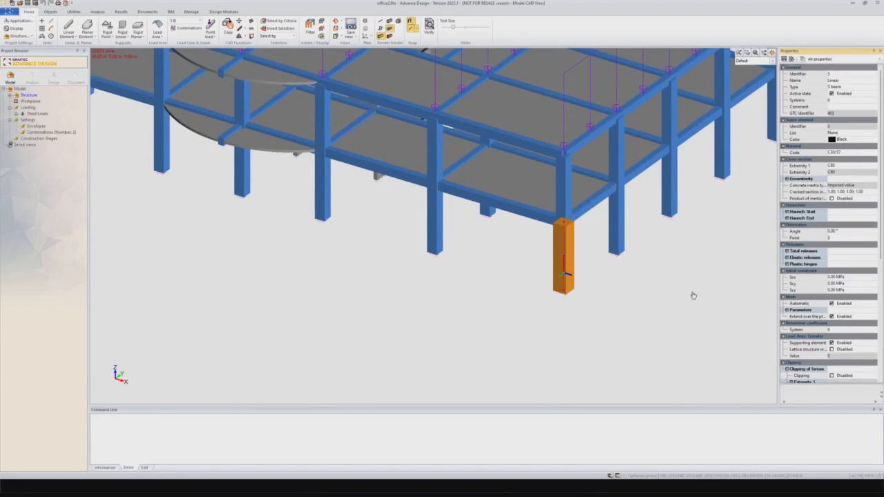
left_click(670, 328)
- Create a new analysis model and run the calculation with RC calculation included, continuing past the model warnings
scroll(578, 239, "up", 4)
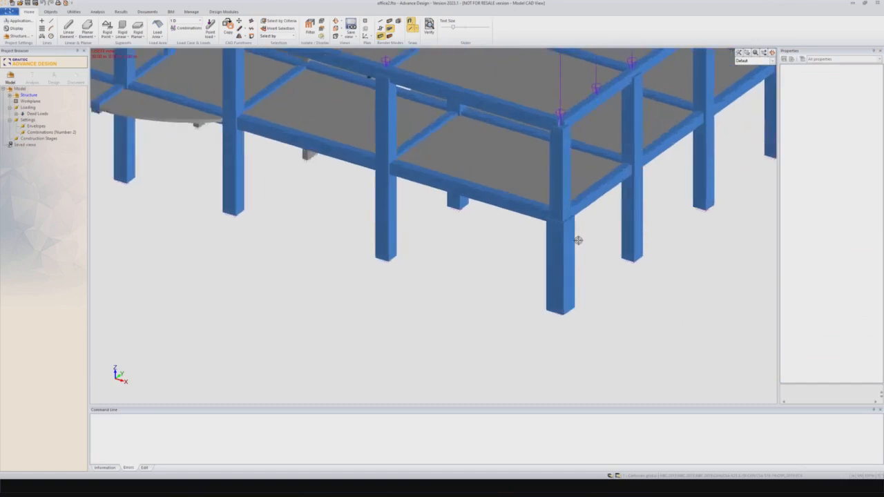
scroll(563, 304, "down", 5)
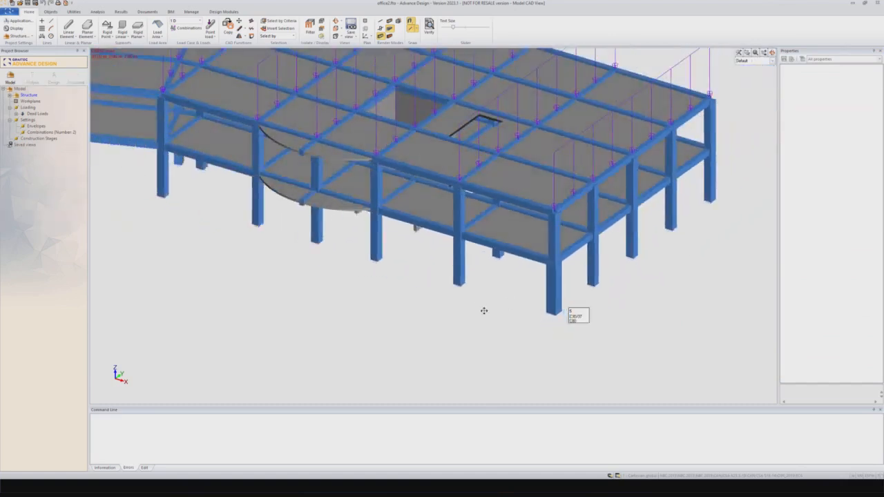
middle_click_drag(481, 310, 509, 316)
left_click(30, 81)
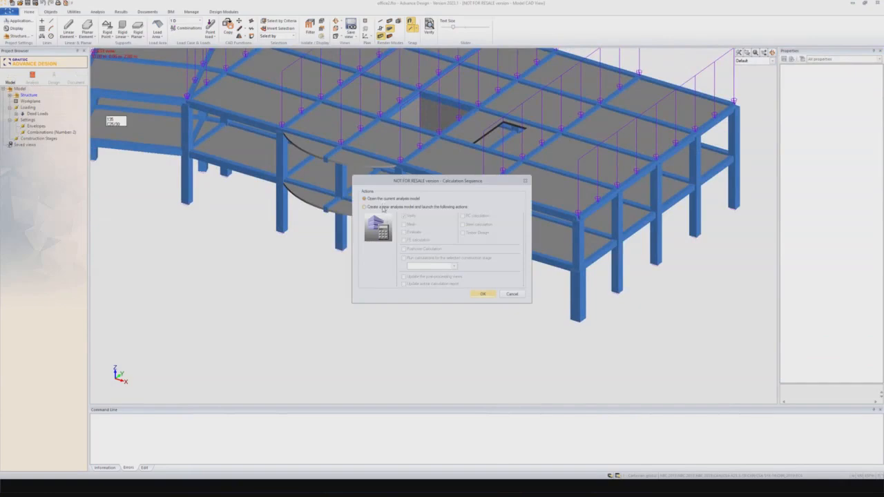
left_click(384, 208)
left_click(463, 216)
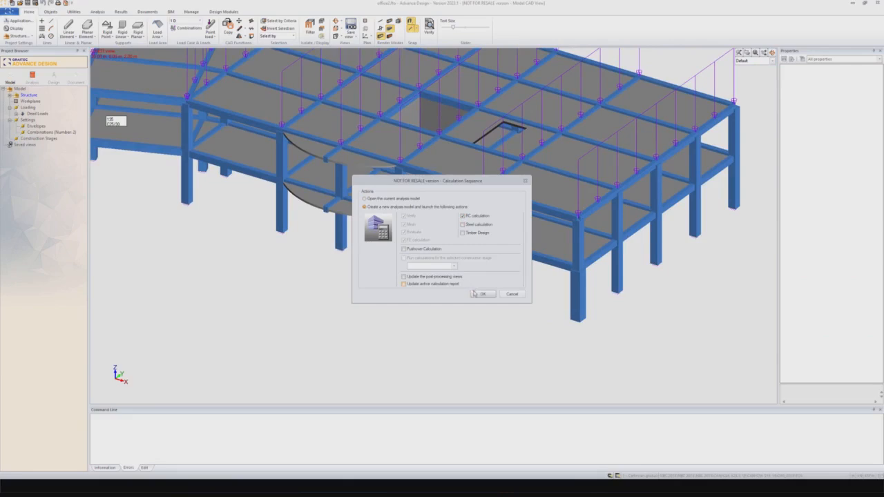
left_click(475, 294)
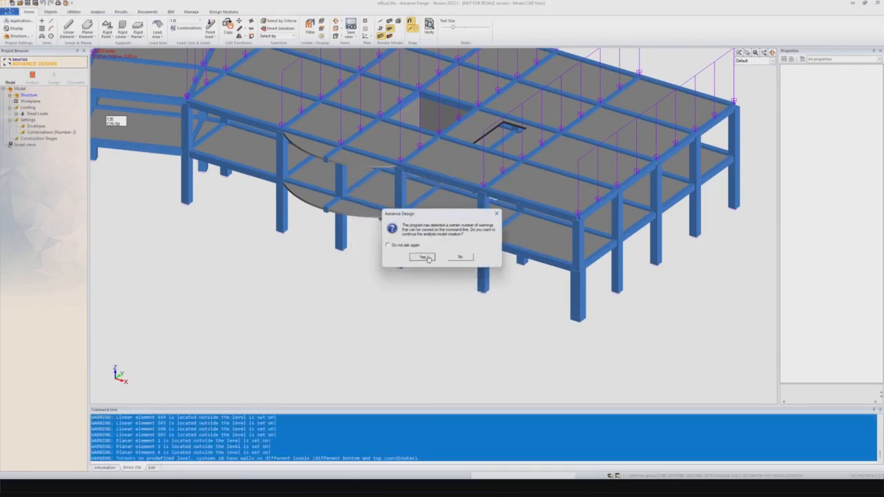
left_click(422, 257)
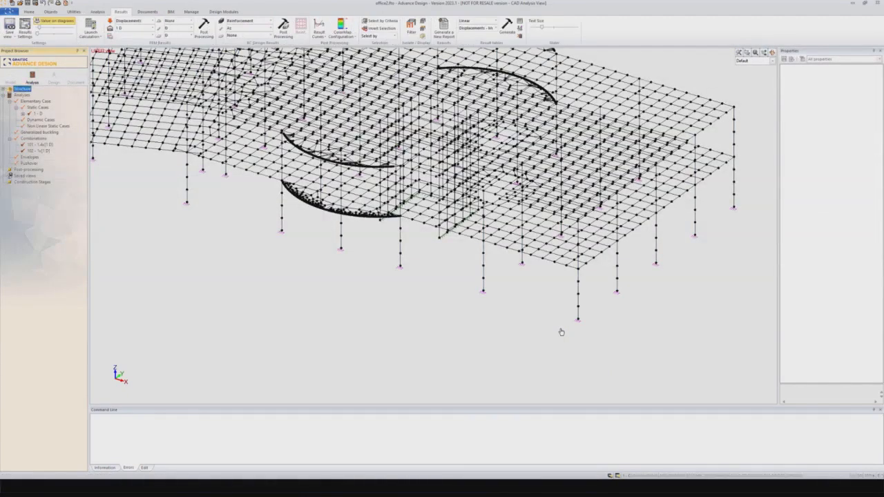
- Export the recalculated model in Graitec BIM format to the Webinar folder as office_to_Revit
middle_click_drag(560, 331, 541, 341)
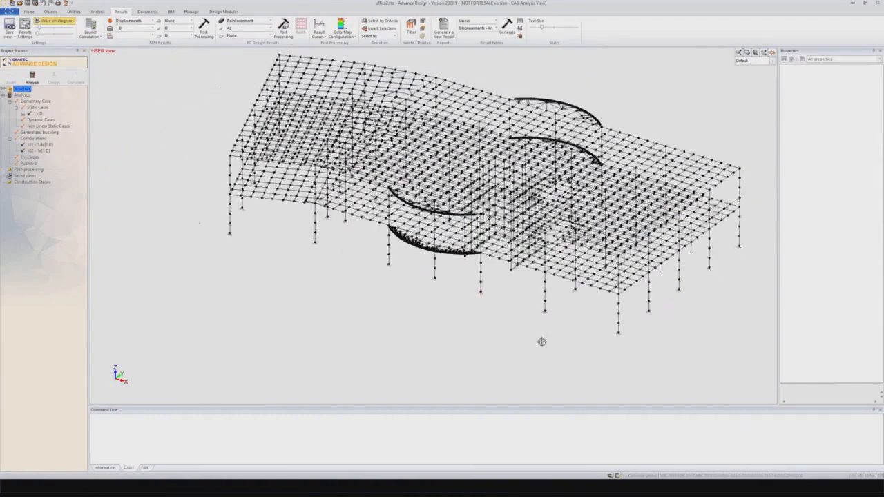
middle_click_drag(521, 302, 510, 318)
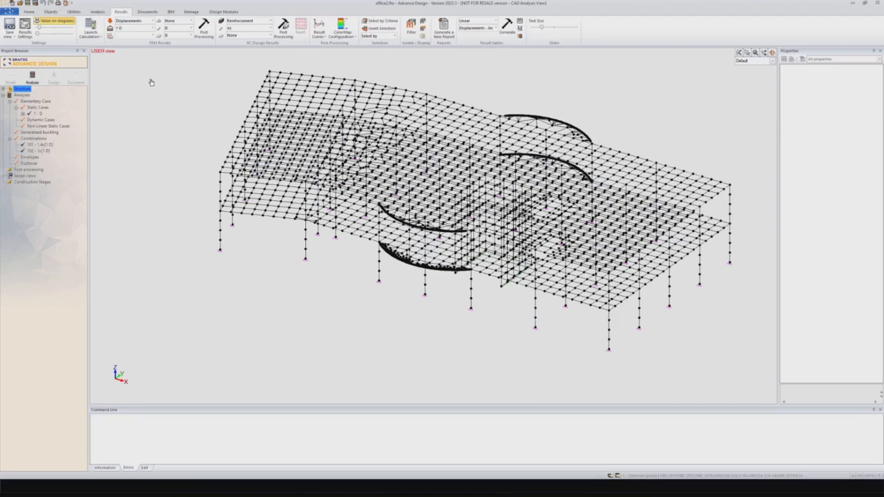
left_click(170, 12)
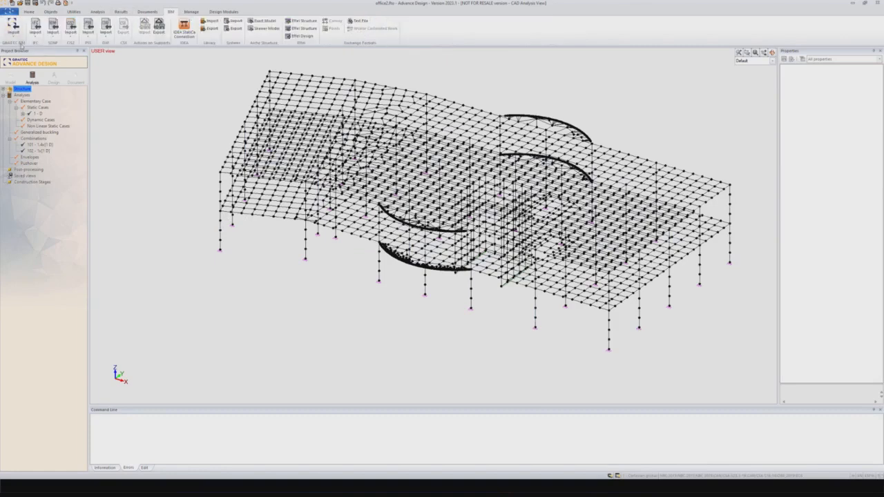
left_click(13, 33)
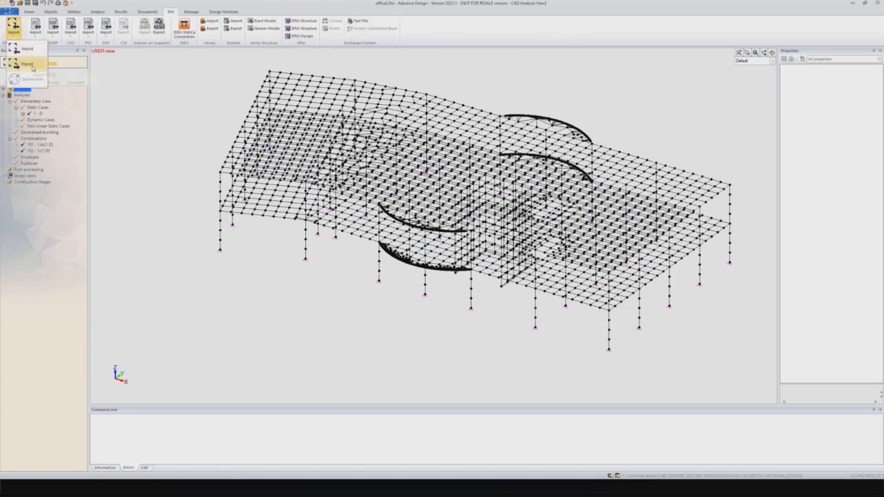
left_click(48, 77)
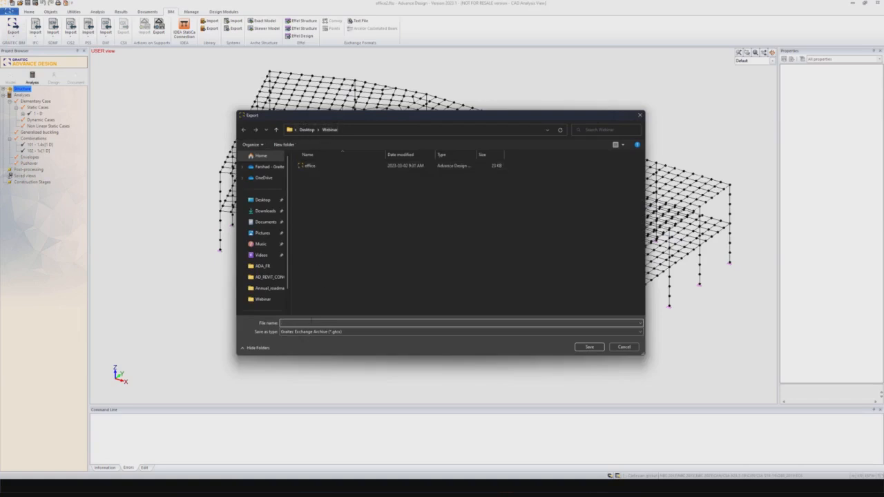
type("office")
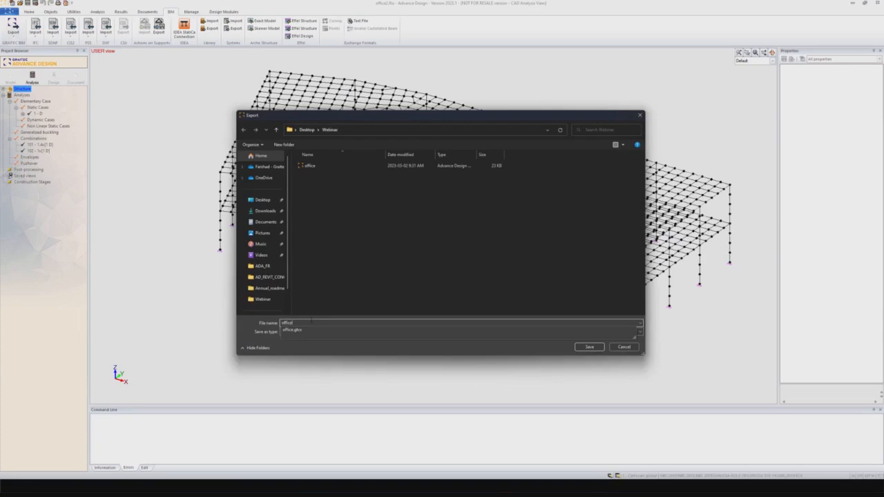
type("_to_Revit")
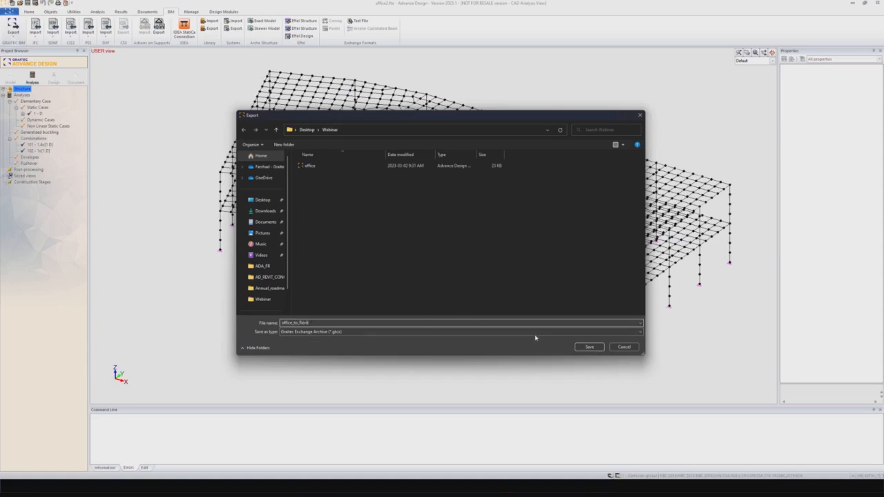
left_click(584, 347)
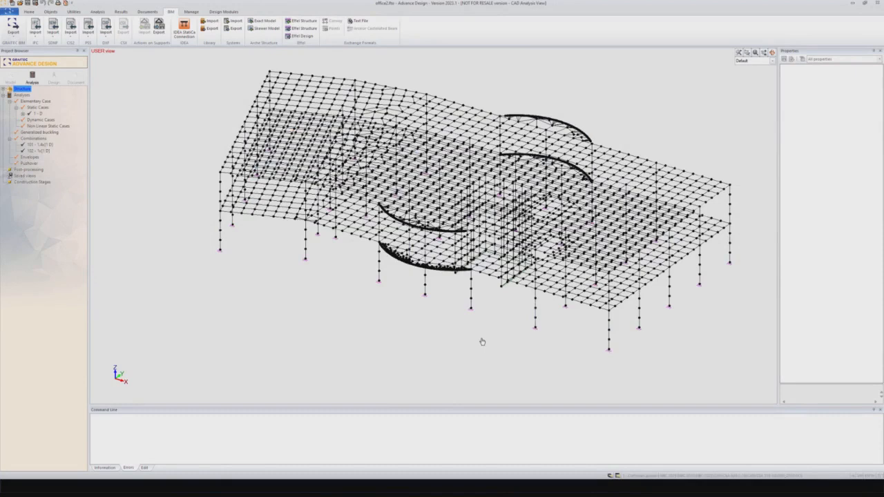
- Switch to Revit and start the BIM Connect synchronisation, declining new material mappings for all materials
mouse_move(610, 475)
left_click(595, 459)
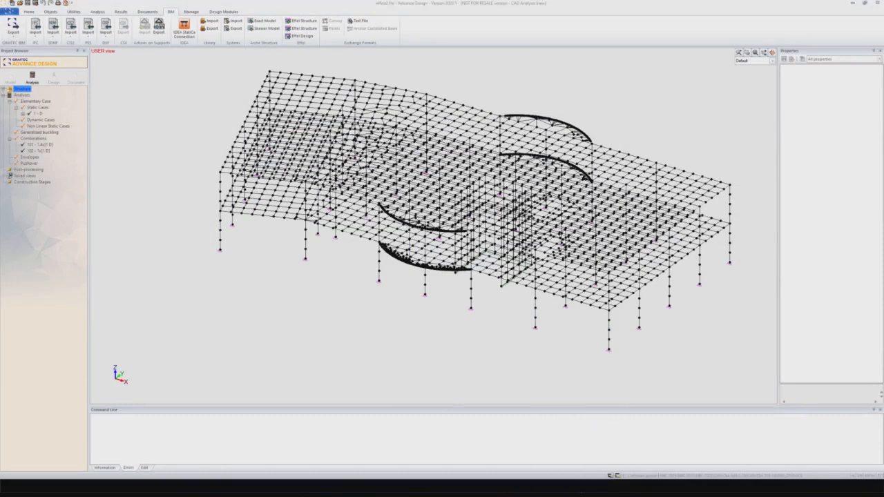
scroll(428, 310, "down", 3)
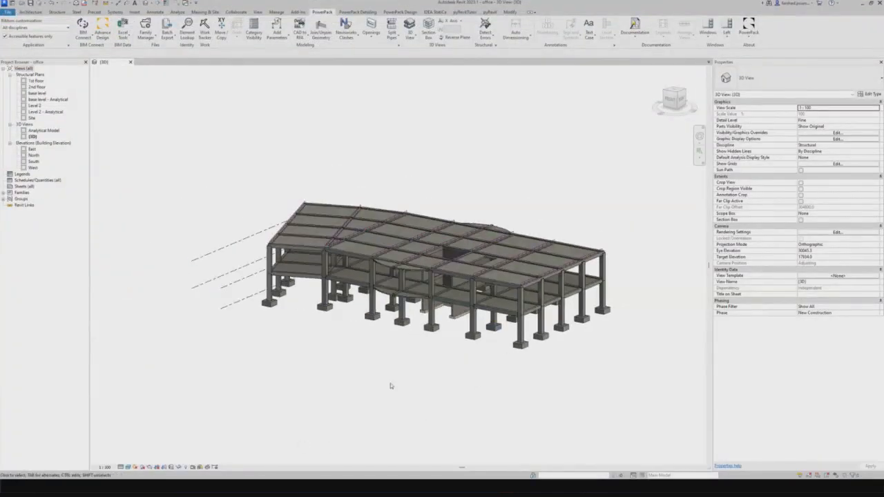
middle_click_drag(453, 340, 448, 357)
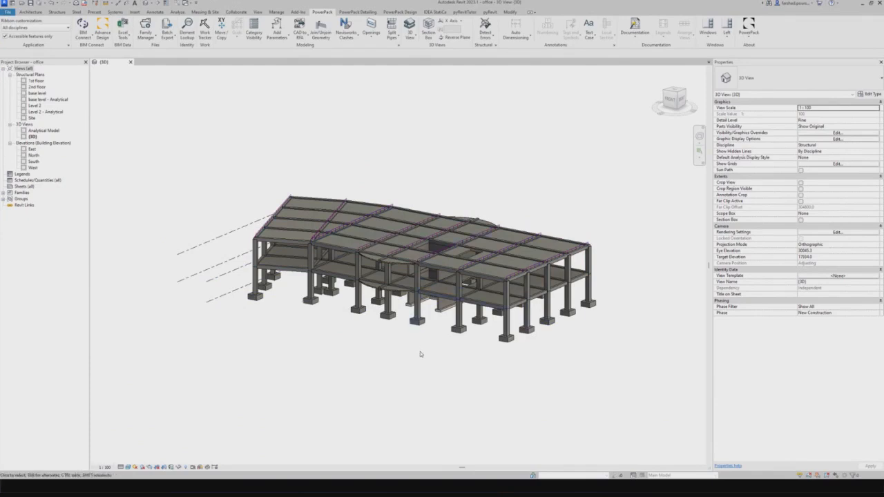
left_click(83, 31)
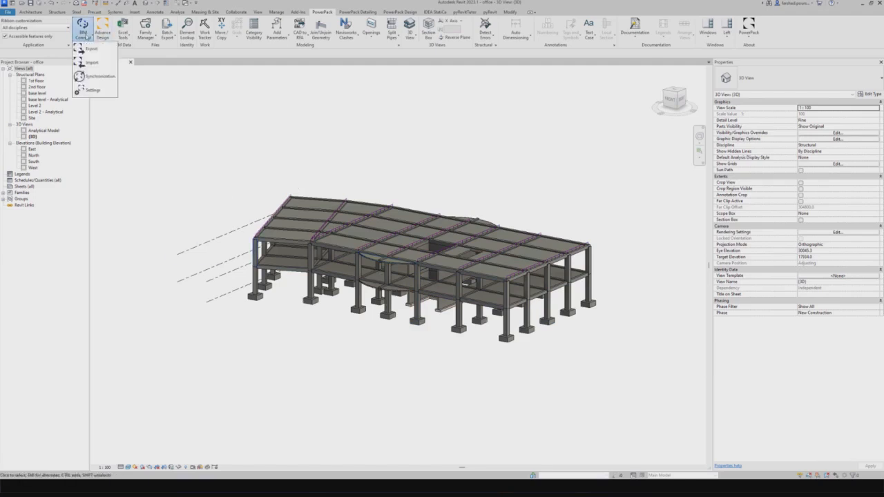
left_click(94, 78)
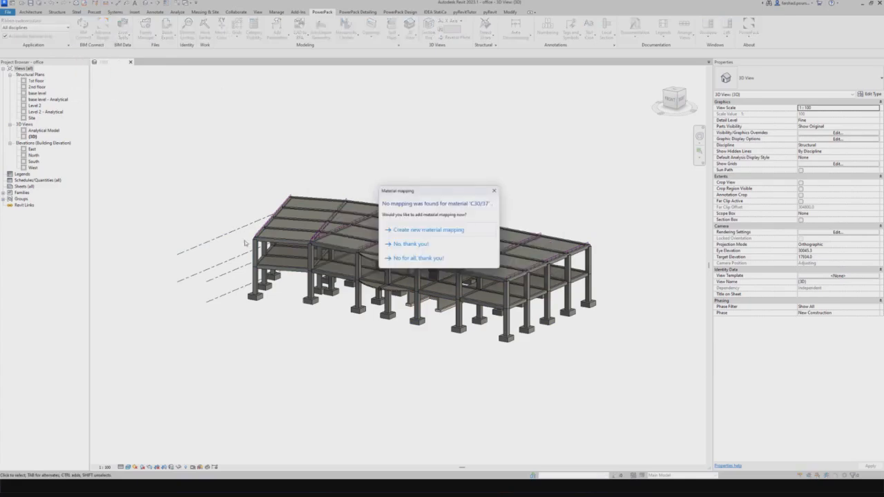
left_click(407, 258)
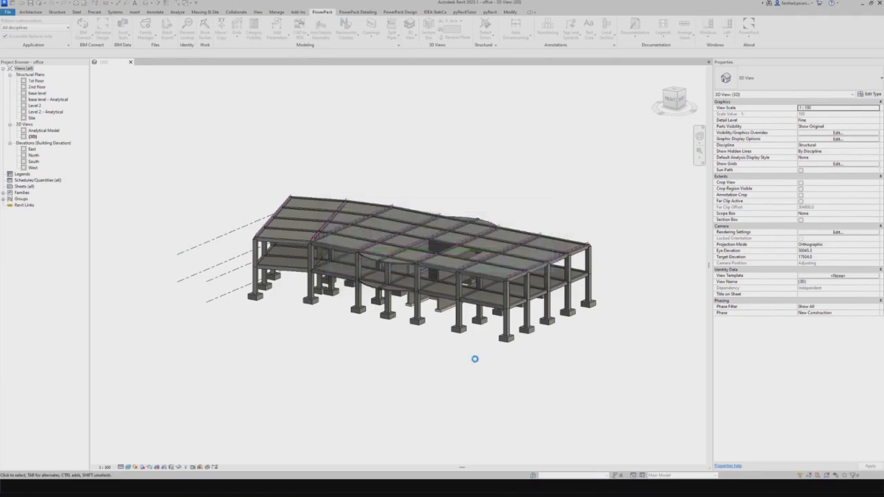
left_click_drag(320, 84, 461, 109)
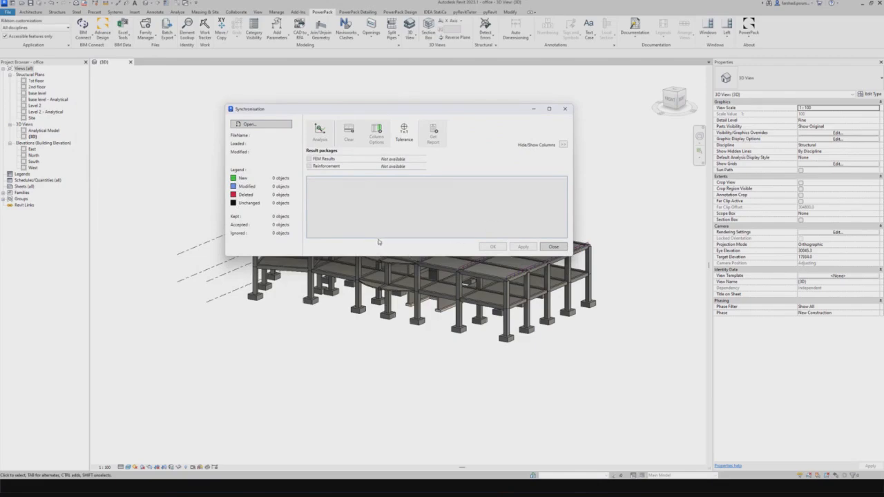
- Load the office_to_Revit file from the Webinar folder into the synchronisation
left_click(259, 126)
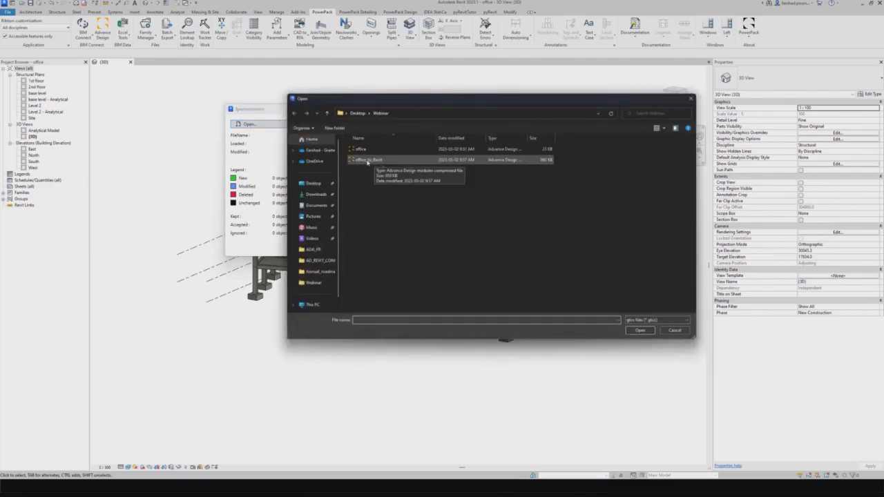
left_click(368, 161)
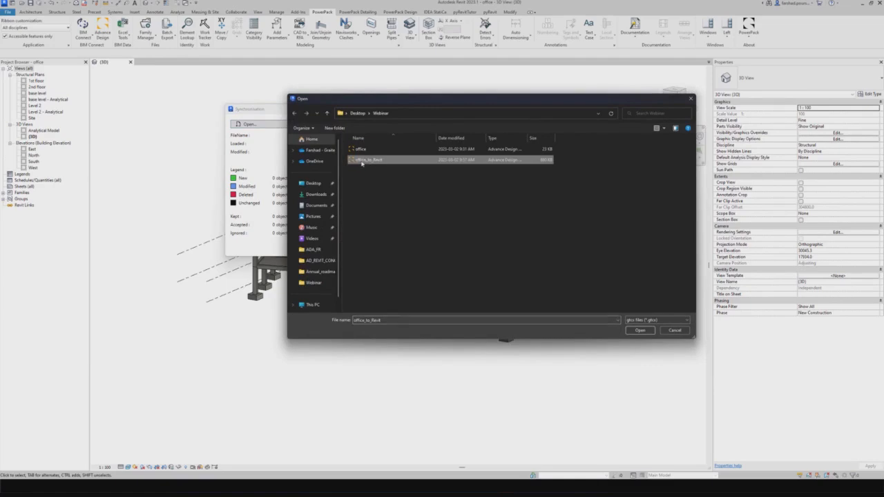
left_click(640, 331)
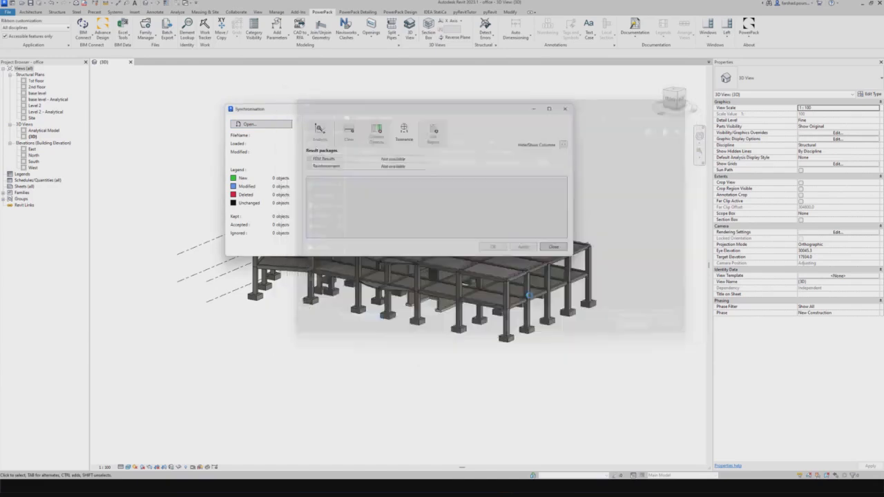
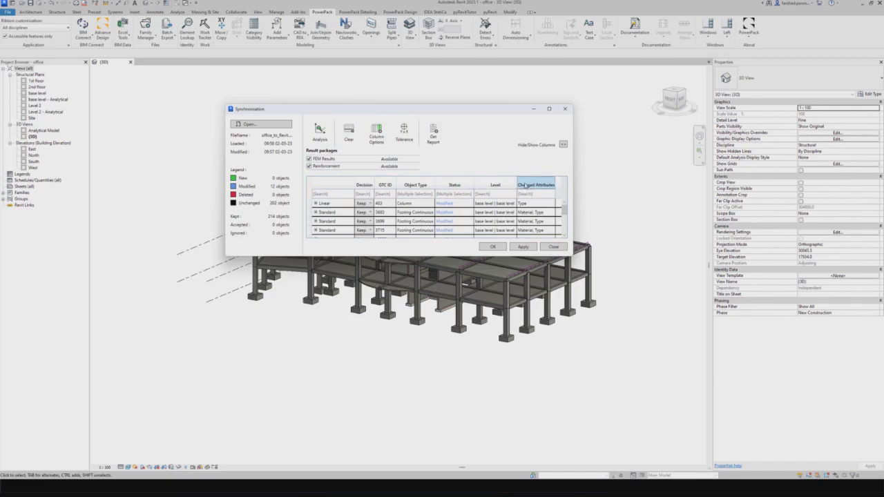
- Filter the synchronisation list by the changed attribute "type" and expand the modified column's parameters
left_click(528, 194)
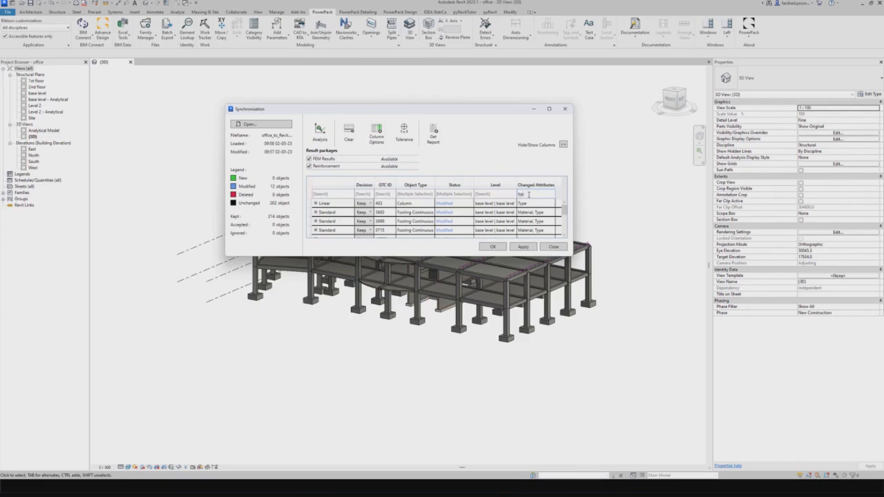
type("type")
key("Return")
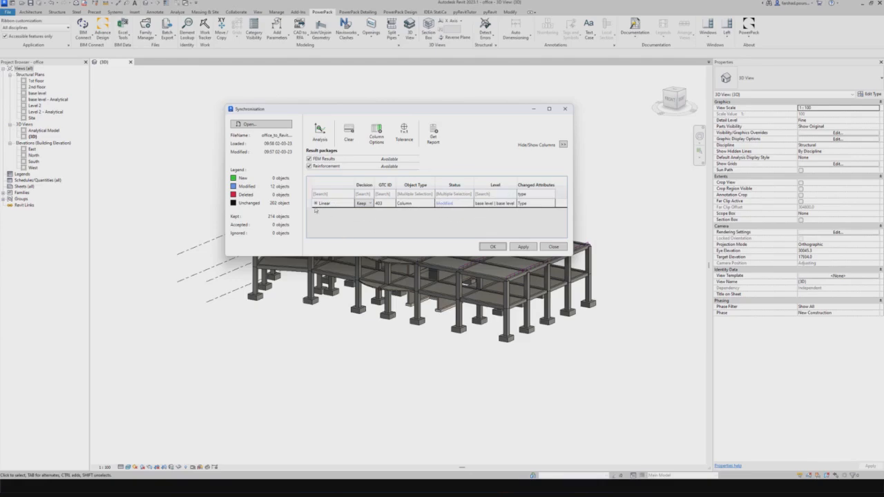
left_click(315, 204)
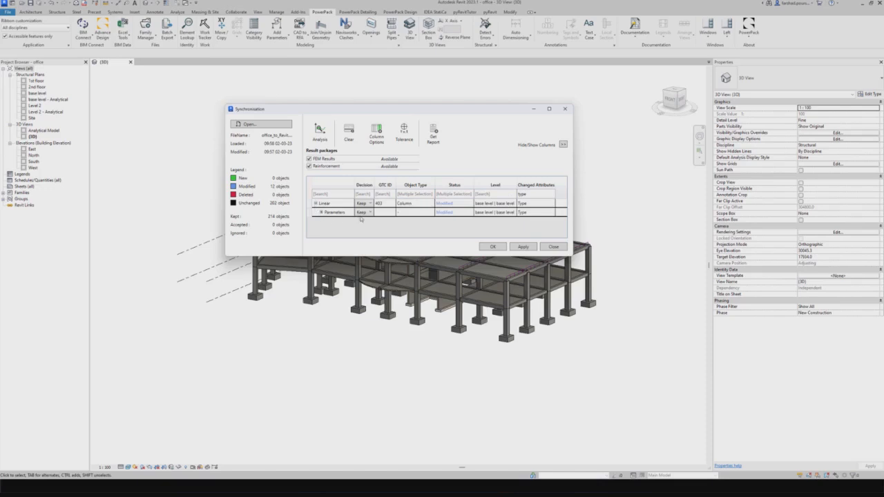
left_click(321, 213)
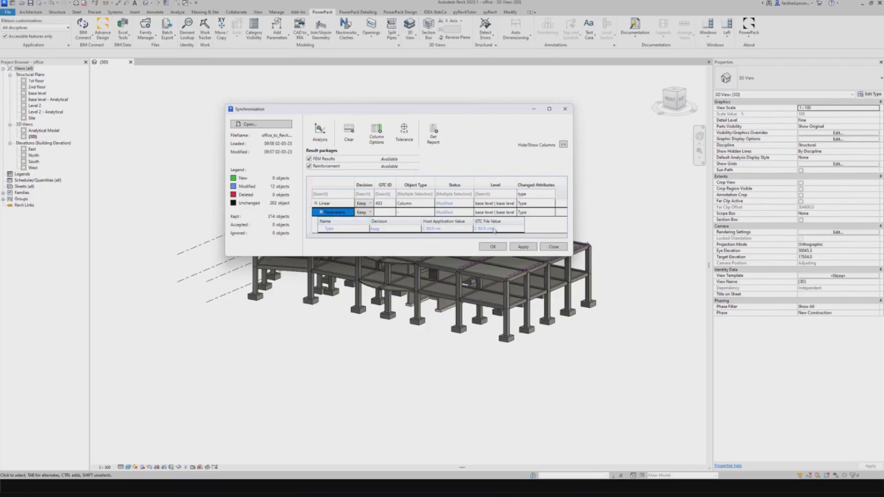
- Accept the column's type change and apply it to the Revit model, declining the synchronisation report
left_click(369, 212)
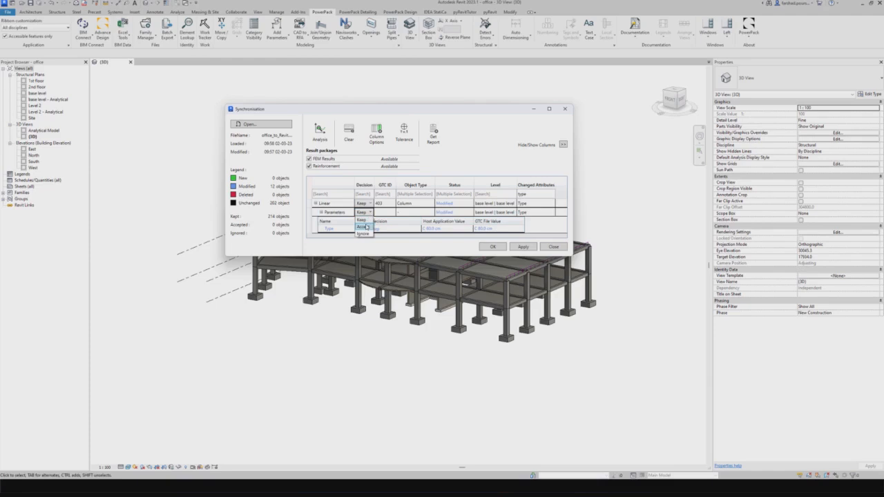
left_click(366, 226)
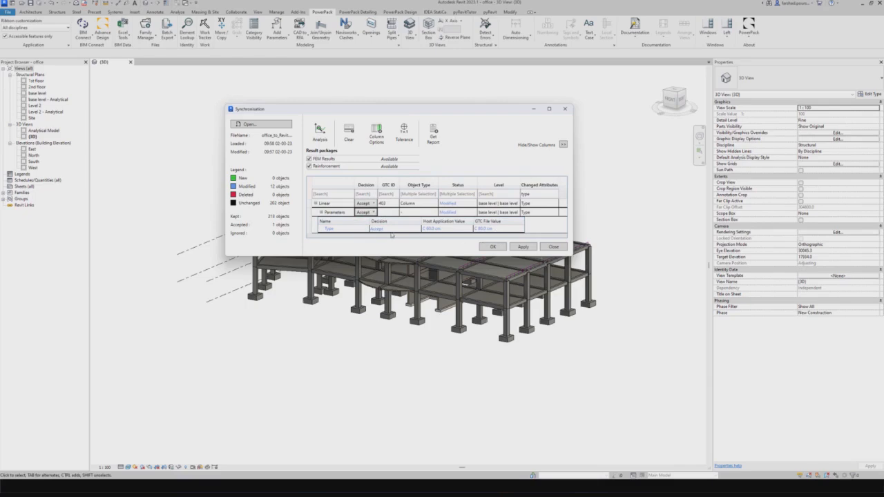
left_click(514, 248)
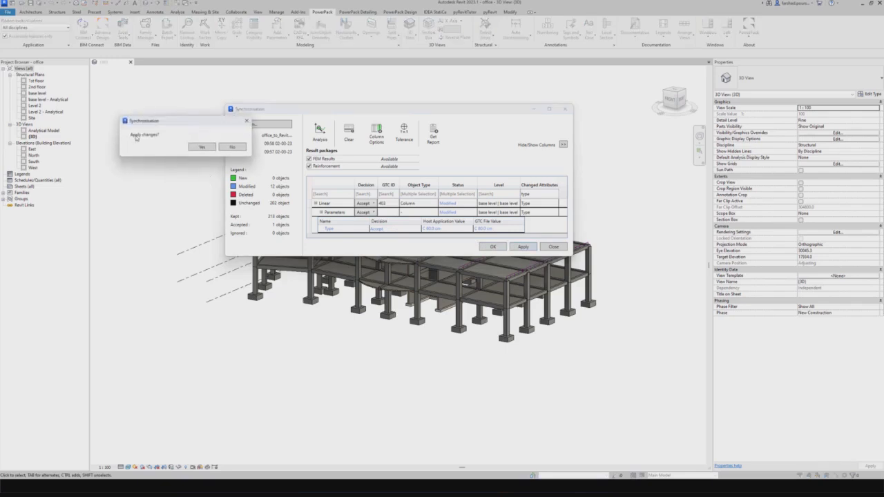
left_click(202, 147)
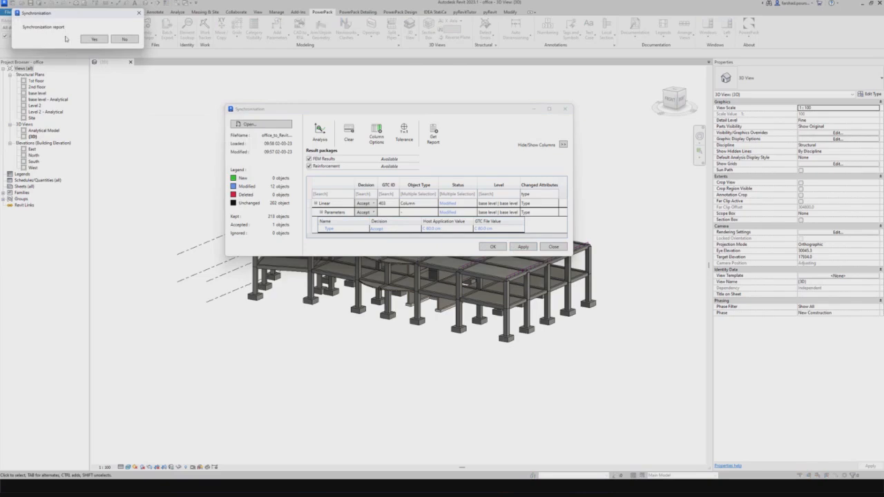
left_click(123, 40)
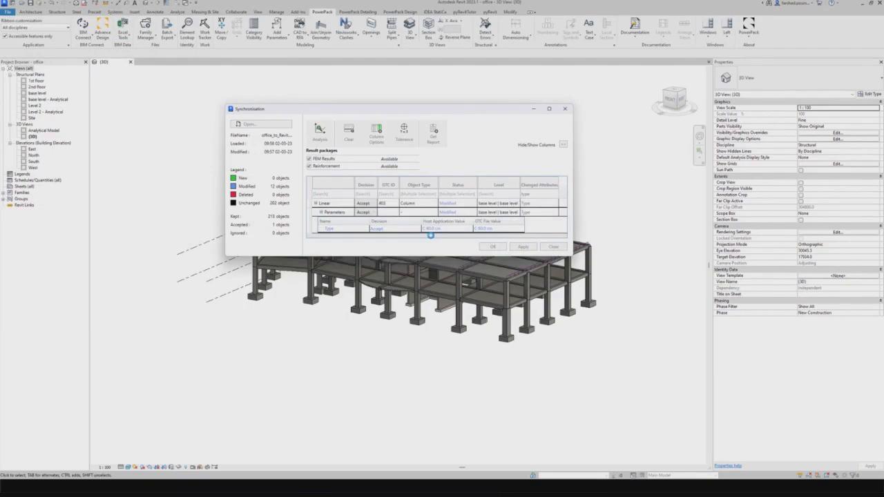
left_click(497, 249)
- Examine the updated ground-level front corner column up close and from around the whole building
scroll(522, 349, "up", 4)
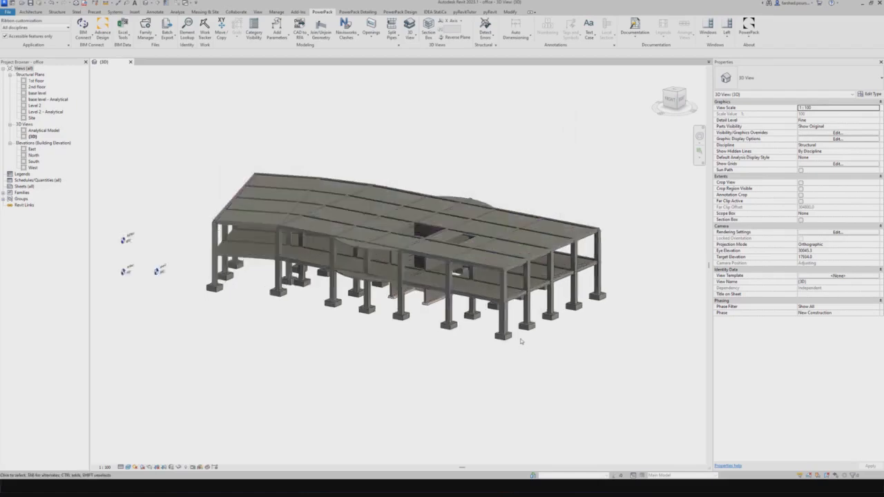
scroll(495, 284, "up", 5)
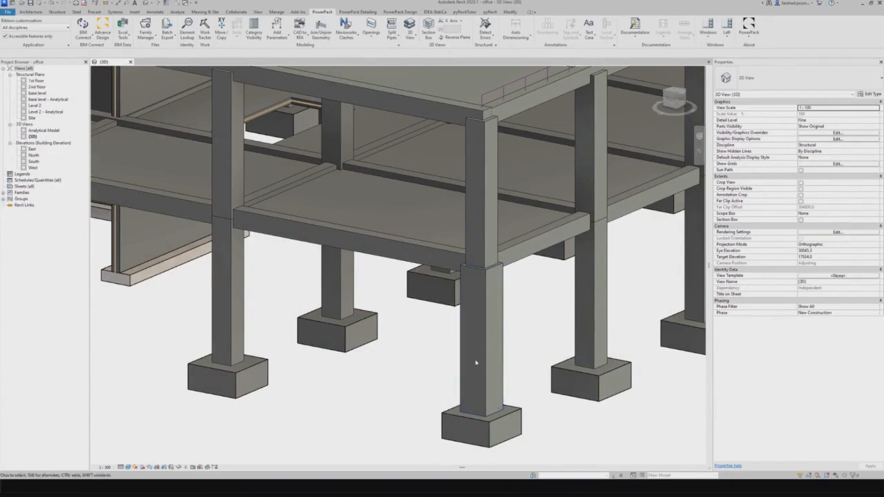
scroll(476, 363, "down", 8)
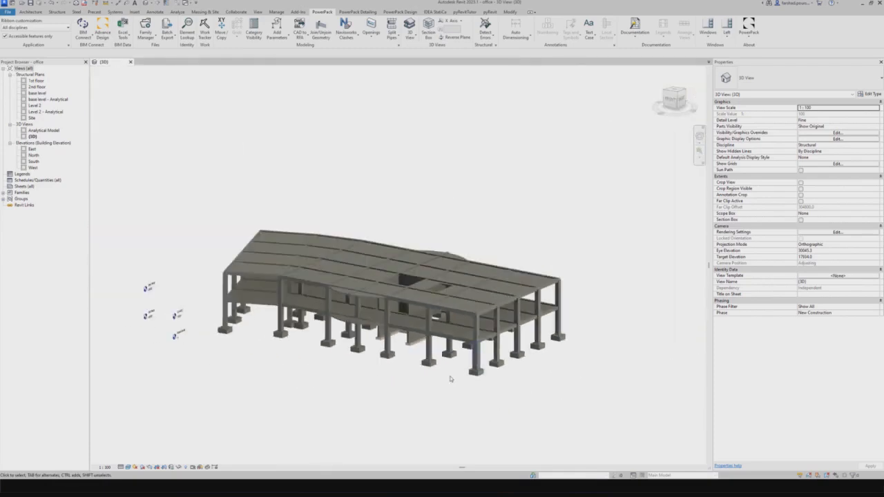
scroll(517, 346, "up", 2)
mouse_move(496, 383)
middle_mouse_down("shift")
mouse_move(512, 367)
mouse_move(509, 378)
middle_mouse_up("shift")
scroll(509, 379, "up", 4)
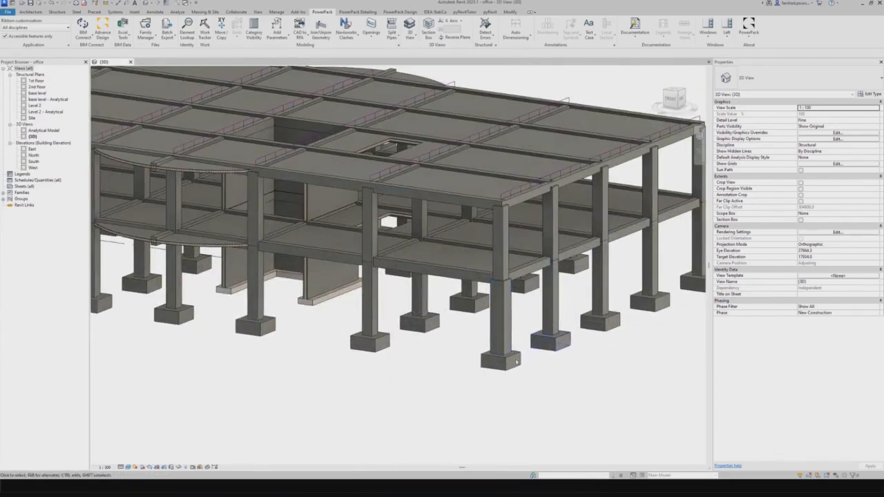
scroll(466, 387, "down", 3)
mouse_move(469, 392)
middle_mouse_down("shift")
mouse_move(457, 372)
mouse_move(464, 392)
middle_mouse_up("shift")
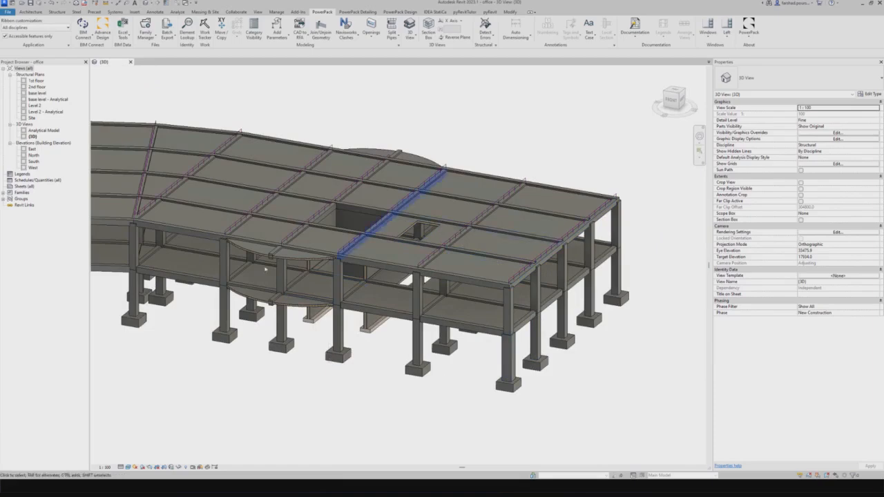
scroll(381, 327, "down", 3)
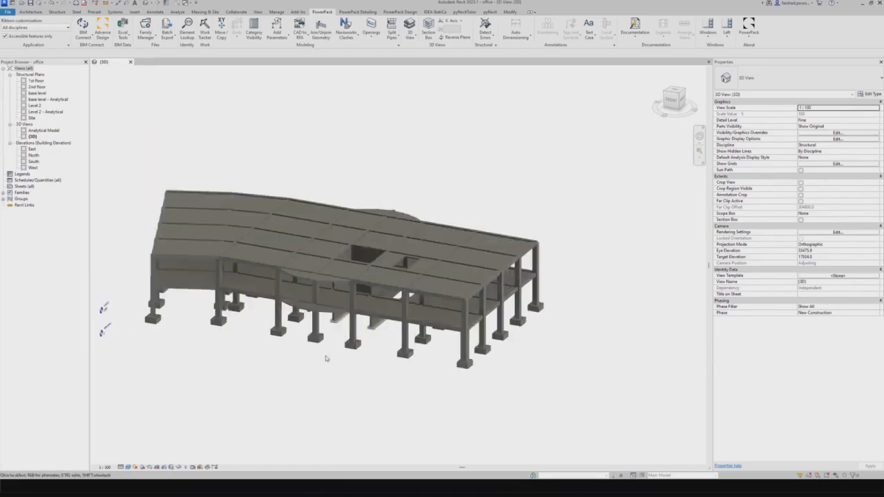
middle_click_drag(357, 355, 426, 350)
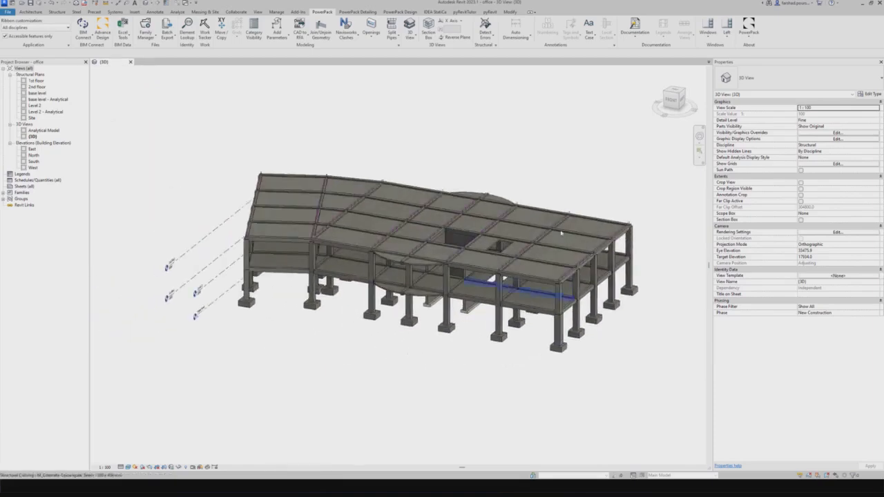
middle_click_drag(434, 384, 421, 384, "shift")
scroll(487, 374, "up", 5)
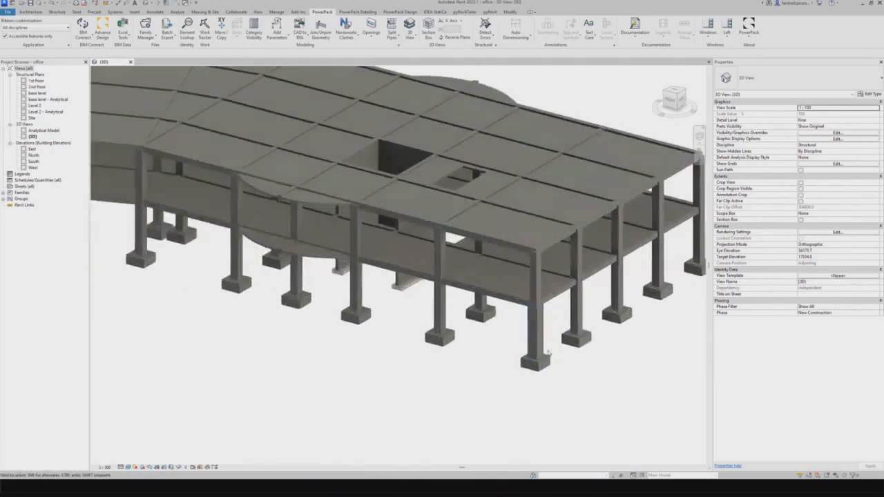
scroll(460, 361, "down", 4)
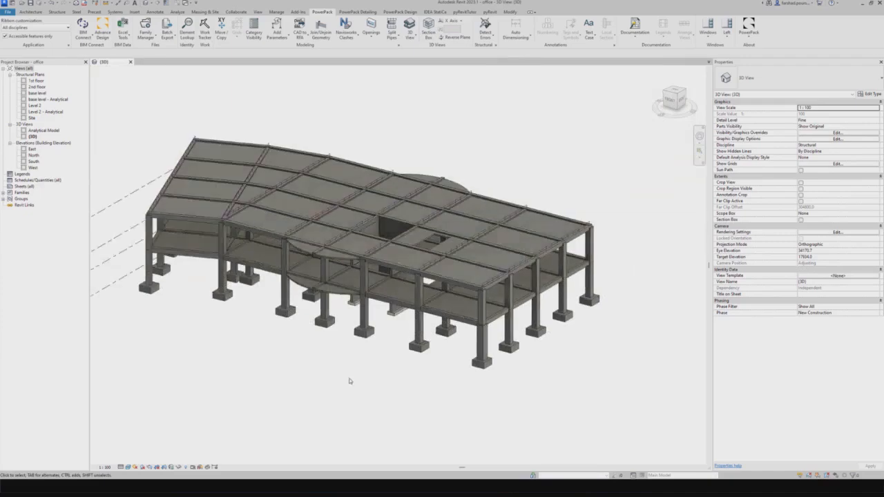
mouse_move(405, 375)
middle_mouse_down("shift")
mouse_move(394, 383)
mouse_move(399, 367)
mouse_move(375, 367)
mouse_move(388, 373)
middle_mouse_up("shift")
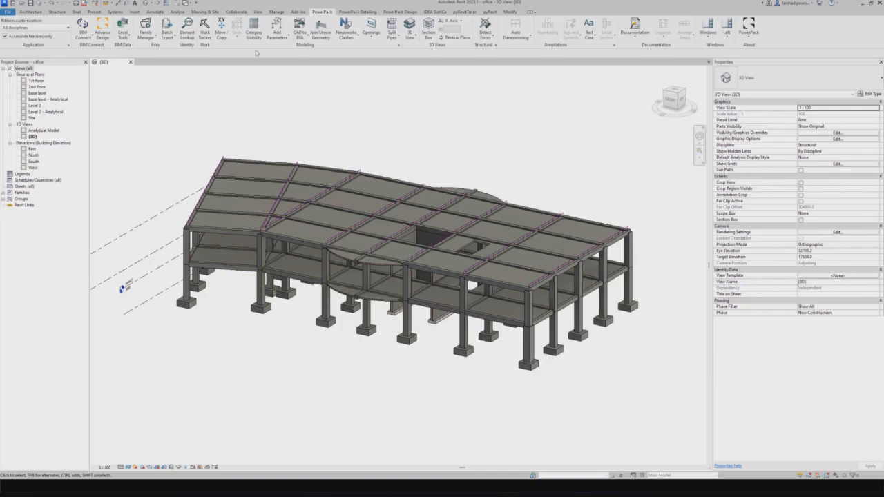
- Review the stored Advance Design packages in the Results Manager and explore the up-to-date static analysis results package
left_click(177, 12)
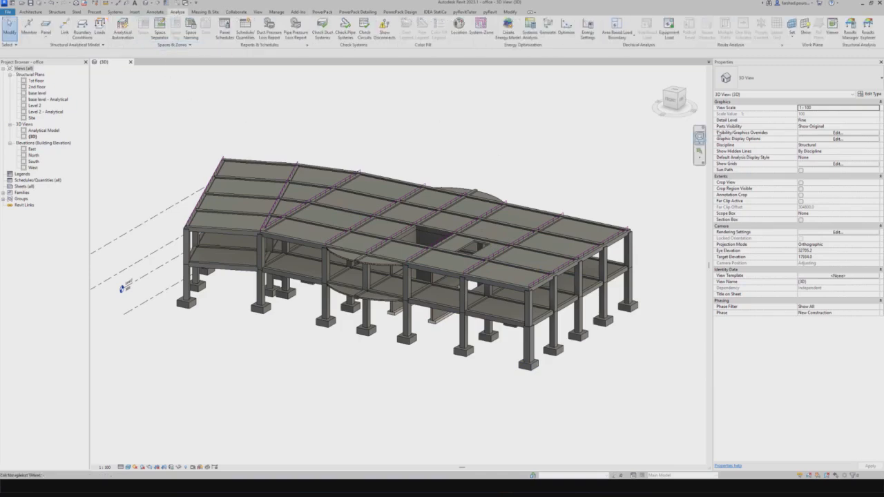
left_click(850, 28)
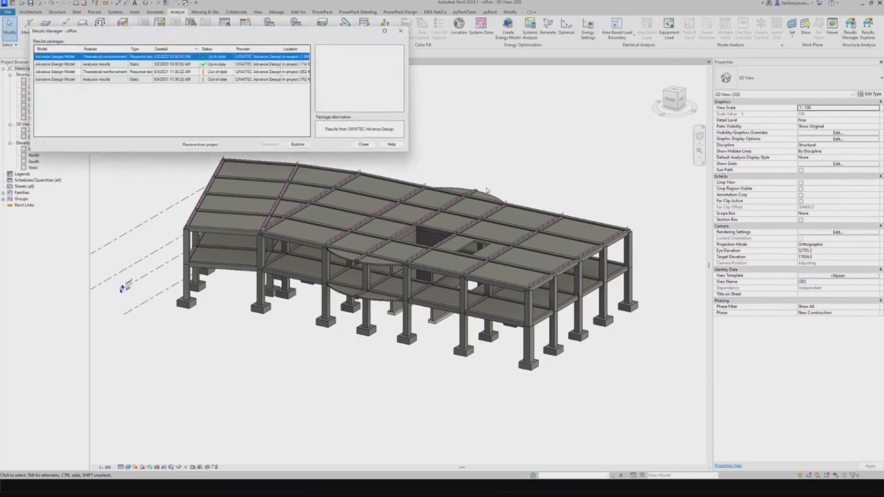
left_click(60, 65)
left_click(60, 58)
left_click(60, 65)
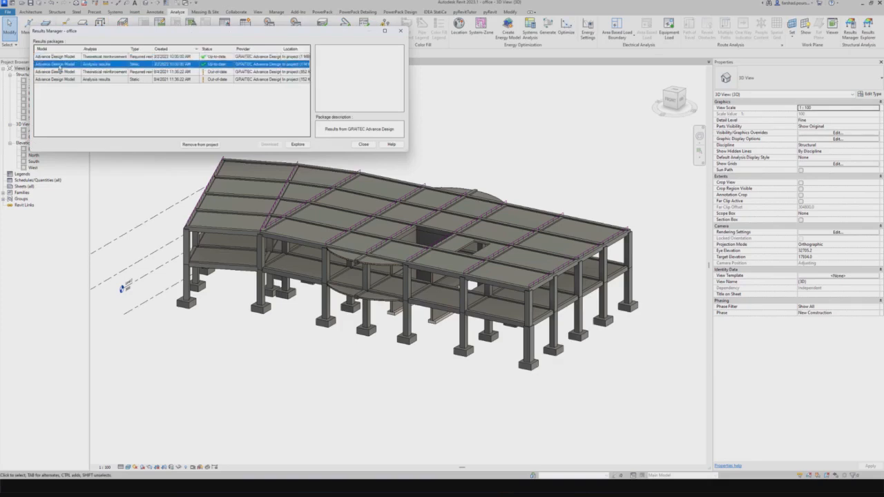
left_click(60, 58)
left_click(60, 64)
left_click(60, 58)
left_click(60, 65)
double_click(60, 64)
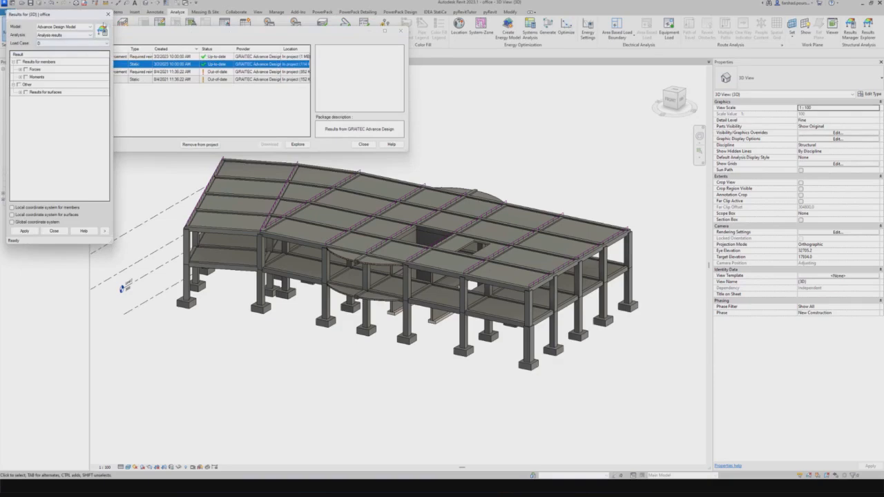
left_click(108, 15)
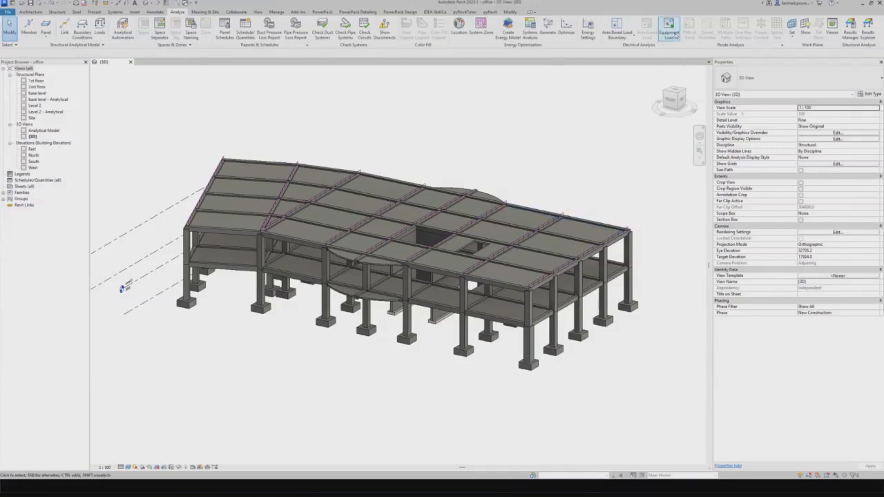
- Display the members' Fx forces from the analysis results on the 3D model and examine them around the front corner column
left_click(867, 28)
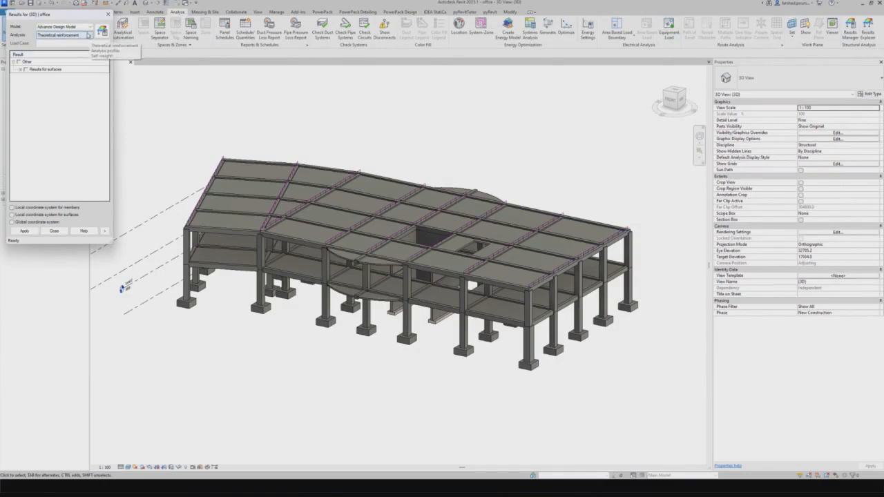
left_click(90, 35)
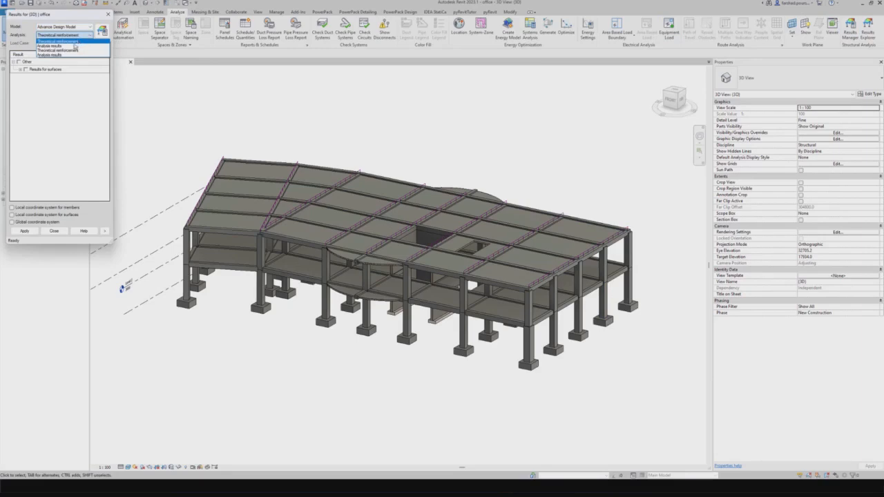
left_click(74, 46)
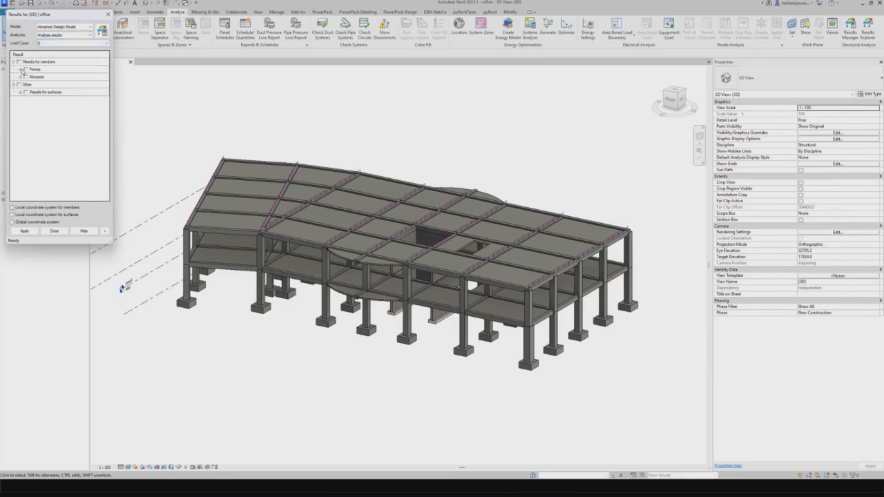
left_click(21, 69)
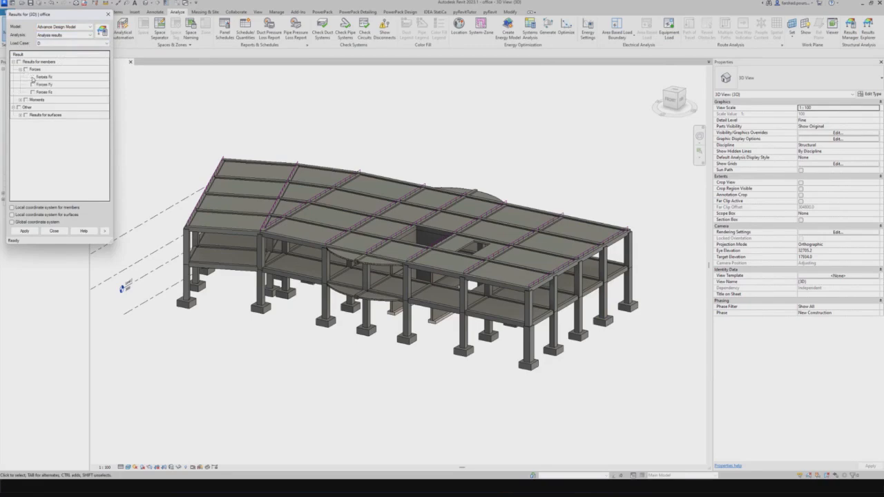
left_click(31, 77)
left_click(28, 233)
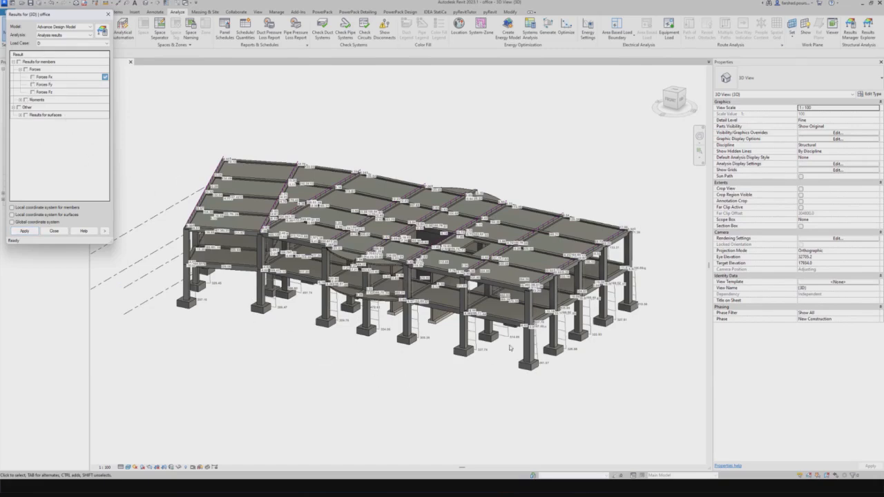
left_click(54, 231)
middle_click_drag(434, 387, 479, 337, "shift")
scroll(478, 337, "up", 3)
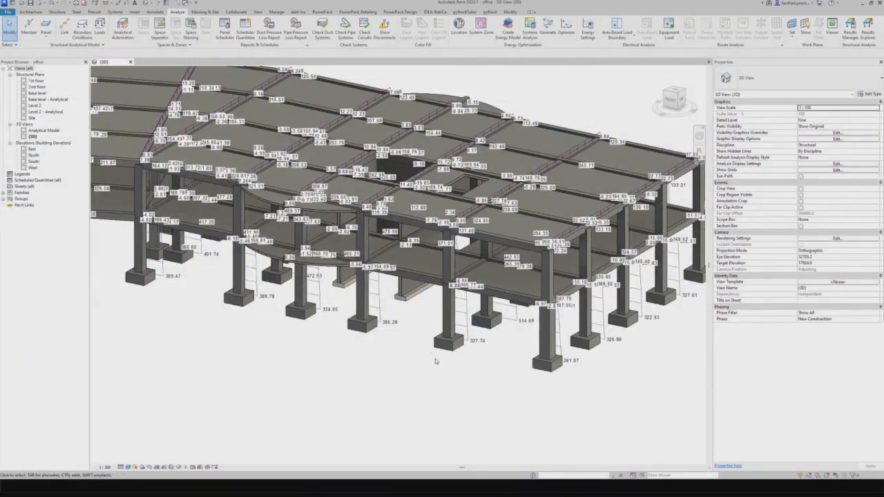
middle_click_drag(439, 363, 442, 389)
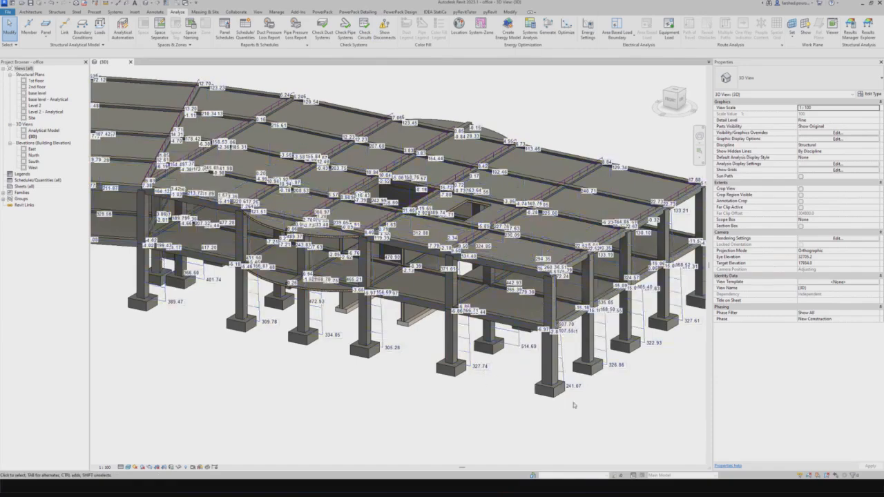
scroll(580, 400, "up", 3)
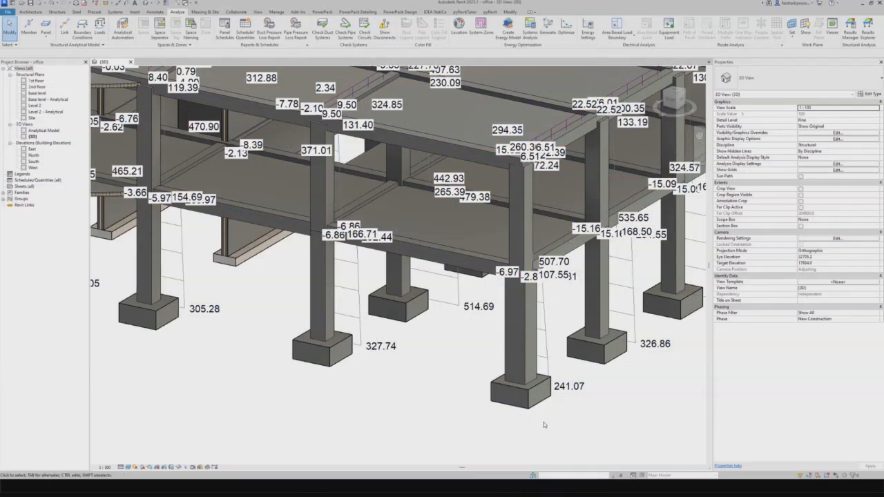
middle_click_drag(513, 430, 490, 437)
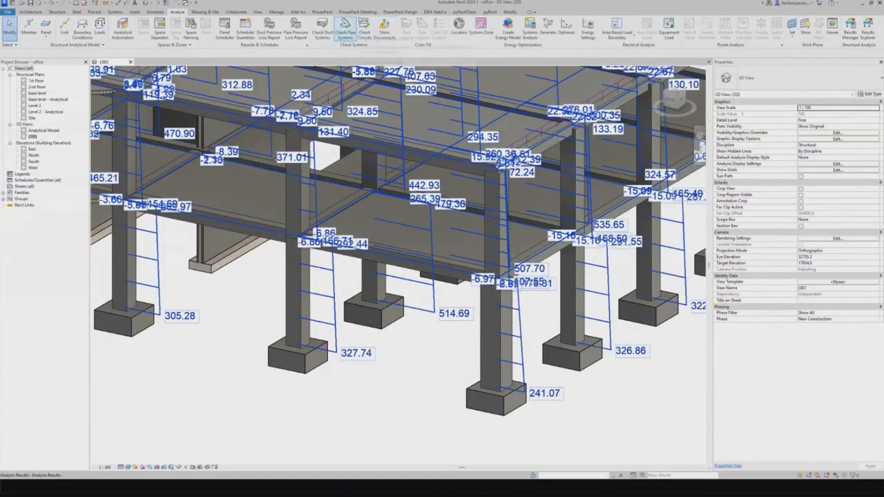
- Import the up-to-date Static and RequiredReinforcement results packages into PowerPack Design and accept updating the elements' loads and combinations
left_click(399, 12)
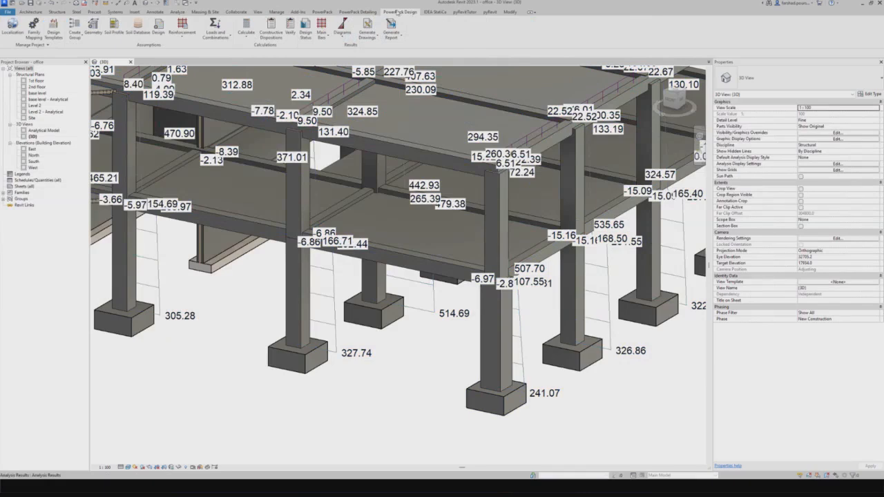
left_click(215, 35)
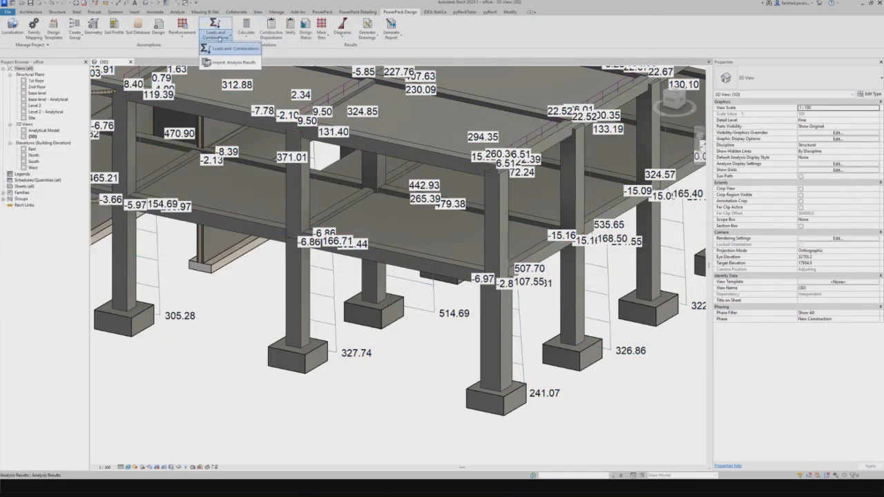
left_click(235, 63)
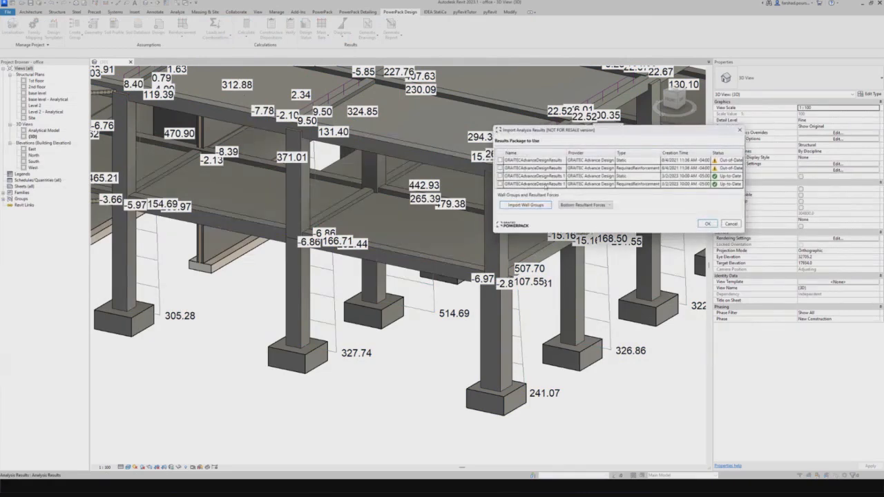
left_click(501, 176)
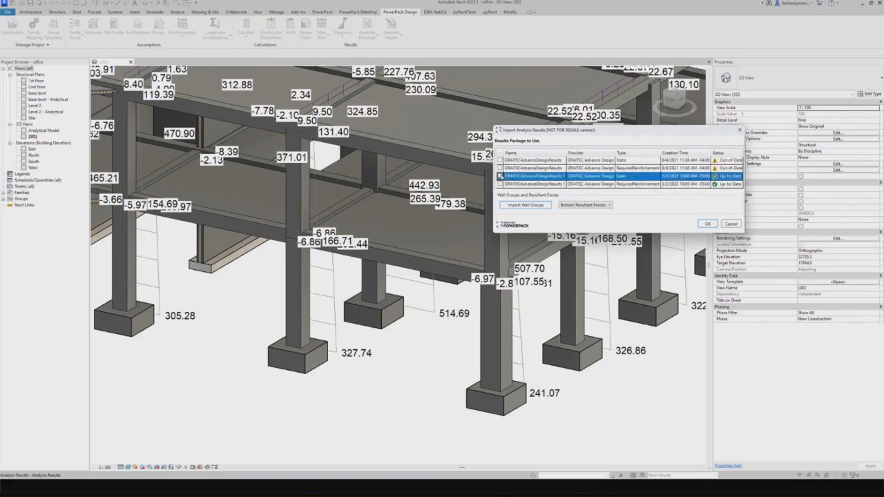
left_click(501, 183)
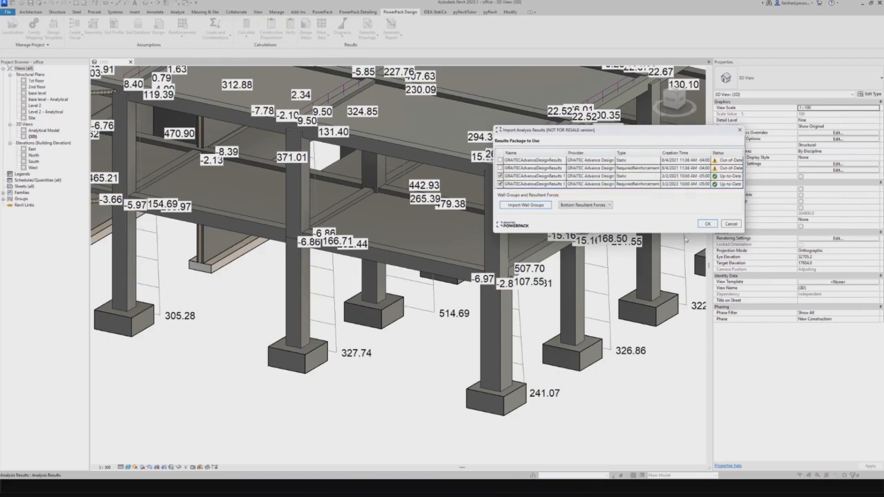
left_click(707, 224)
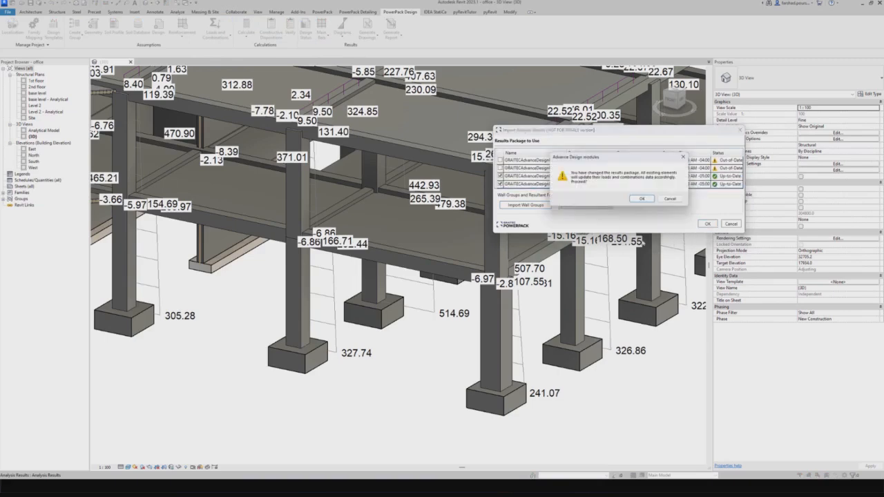
left_click(640, 198)
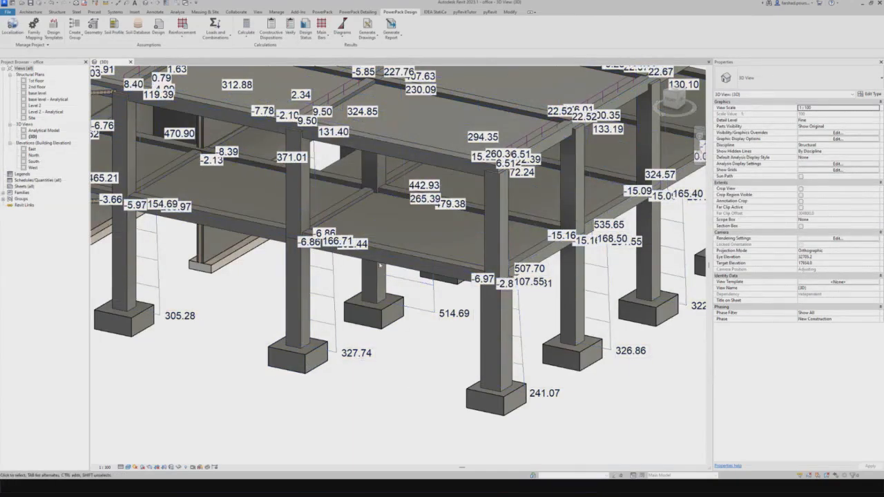
- Calculate the reinforcement of the ground-level front corner column and inspect the generated rebar cage up close
middle_click_drag(445, 317, 355, 265)
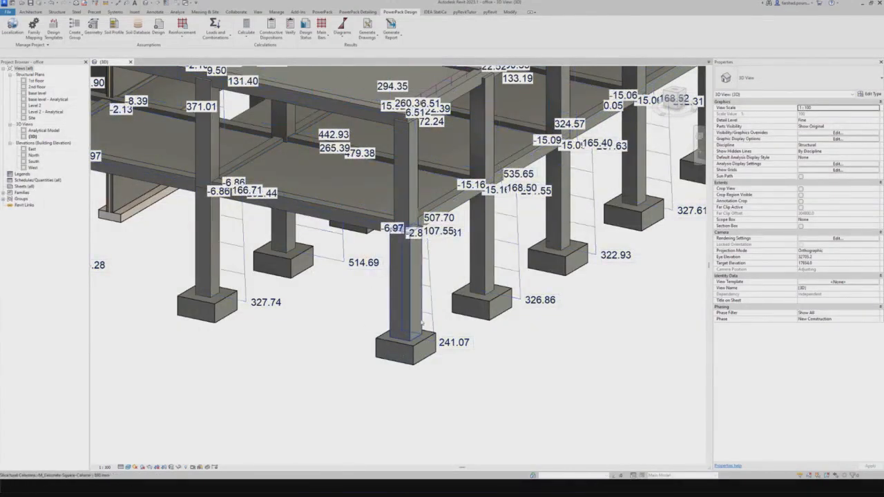
left_click(391, 298)
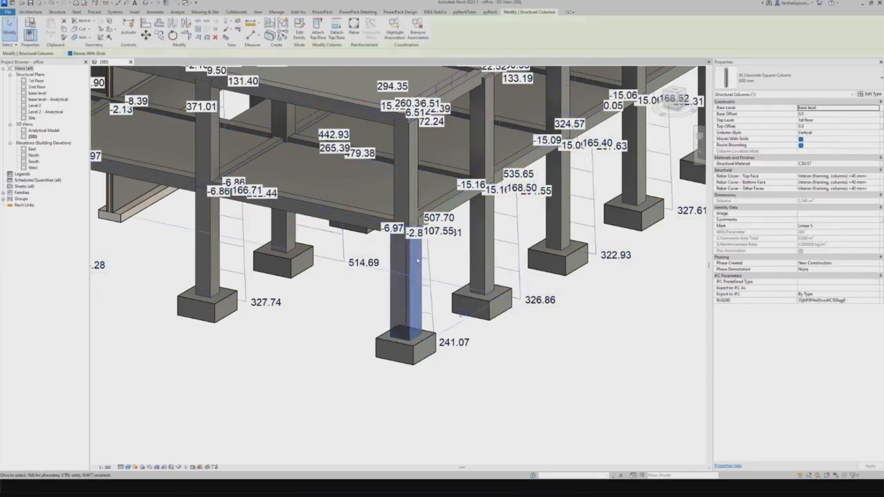
left_click(400, 12)
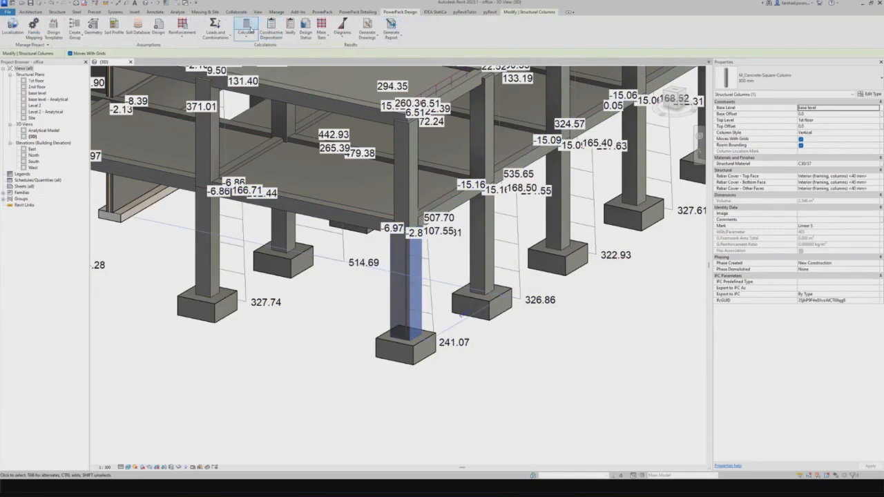
left_click(251, 31)
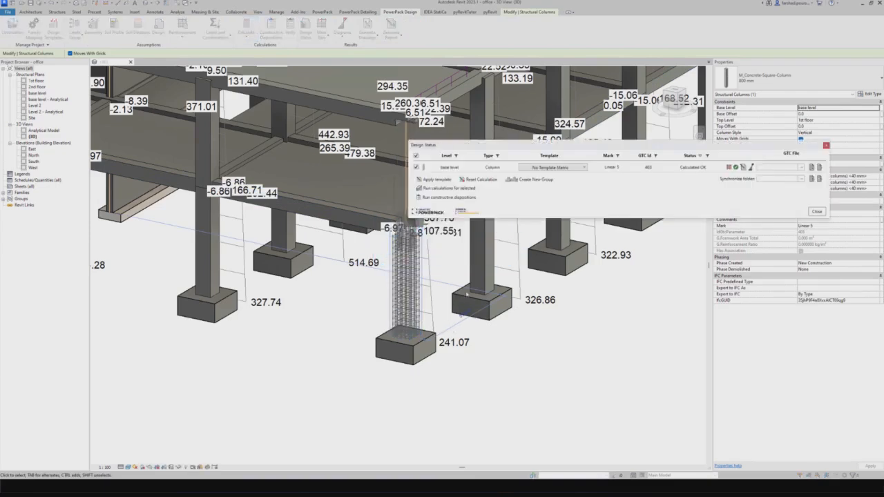
left_click_drag(688, 146, 689, 84)
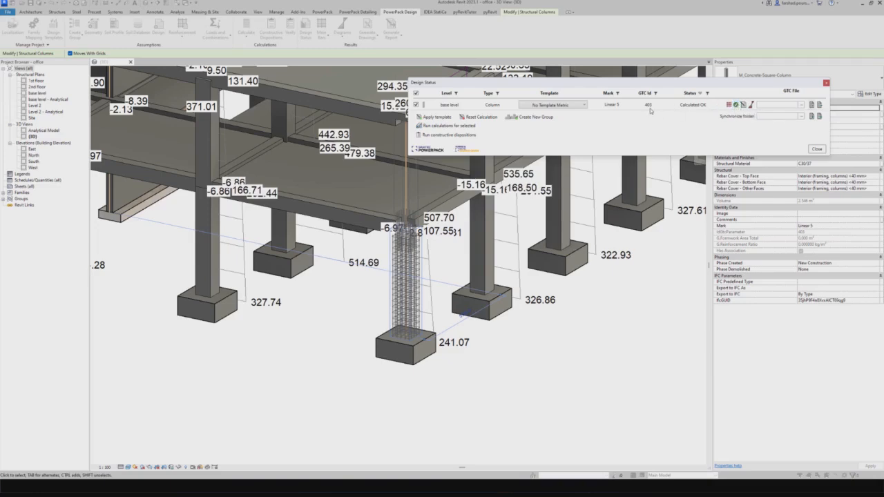
left_click(816, 150)
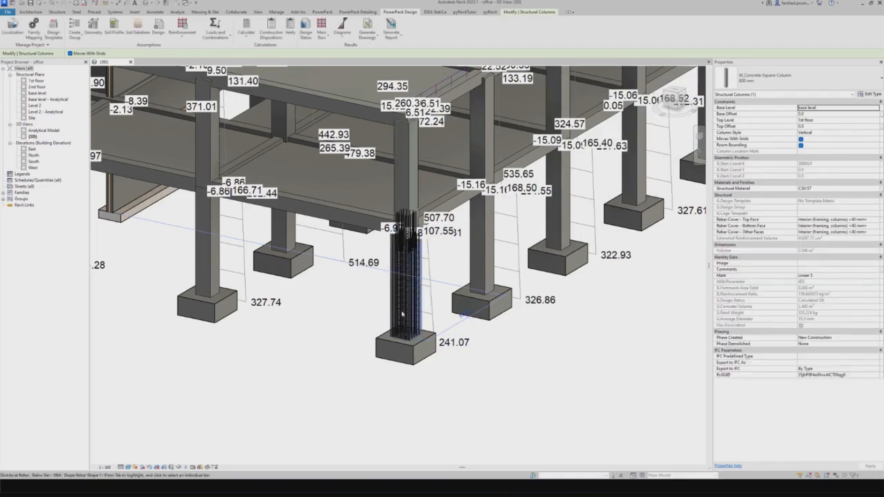
scroll(429, 326, "up", 6)
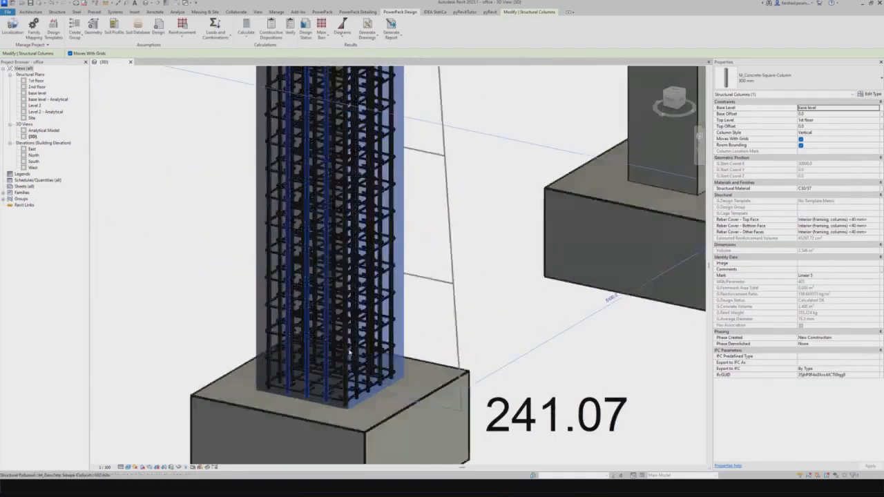
scroll(349, 349, "down", 6)
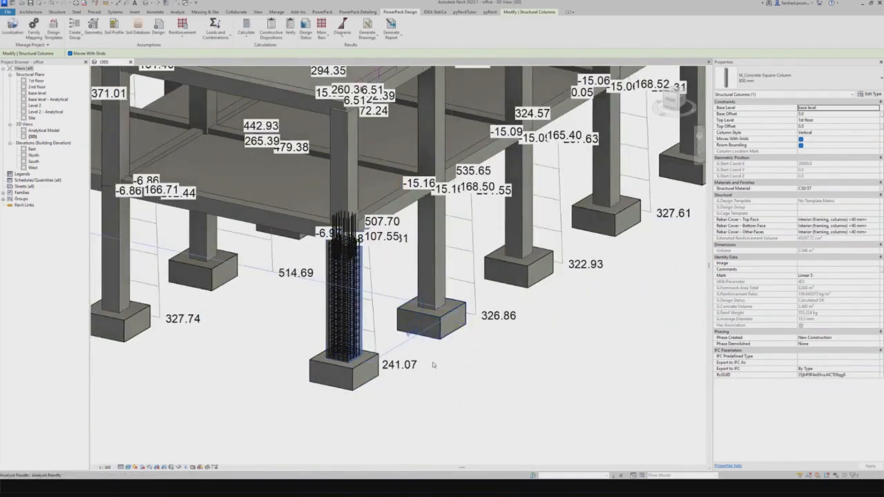
- Calculate the reinforcement of the footing beneath the front corner column
scroll(511, 335, "up", 2)
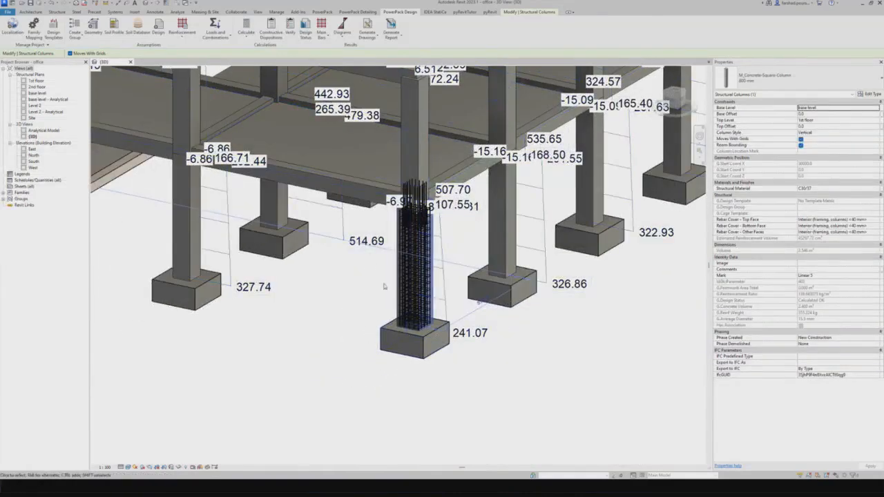
left_click(406, 353)
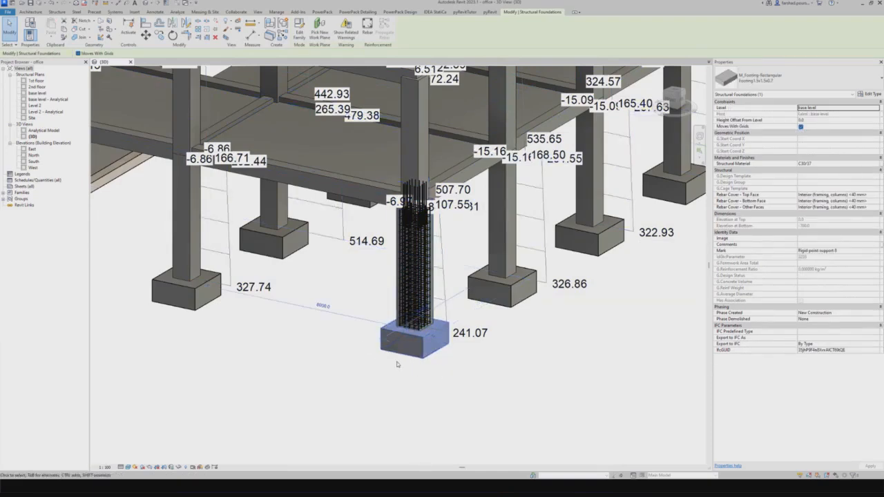
left_click(401, 11)
left_click(246, 29)
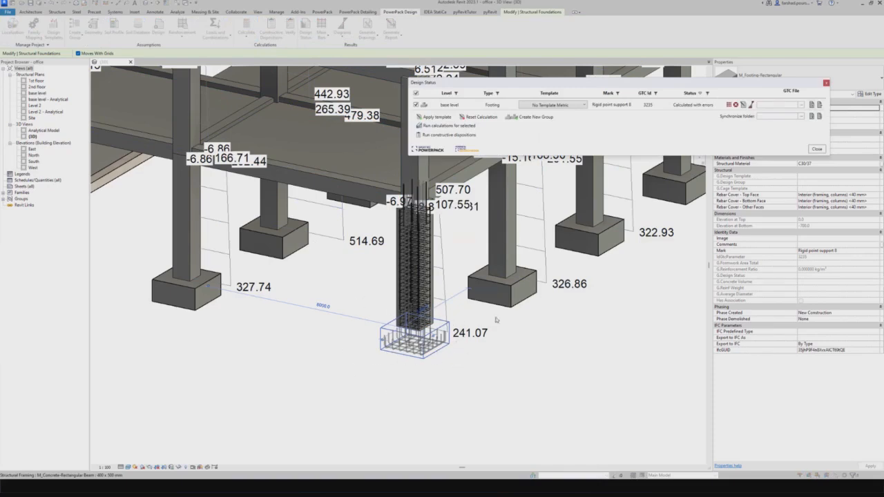
- Close the footing's design status and review the whole building with the reinforced corner column and footing
left_click(817, 149)
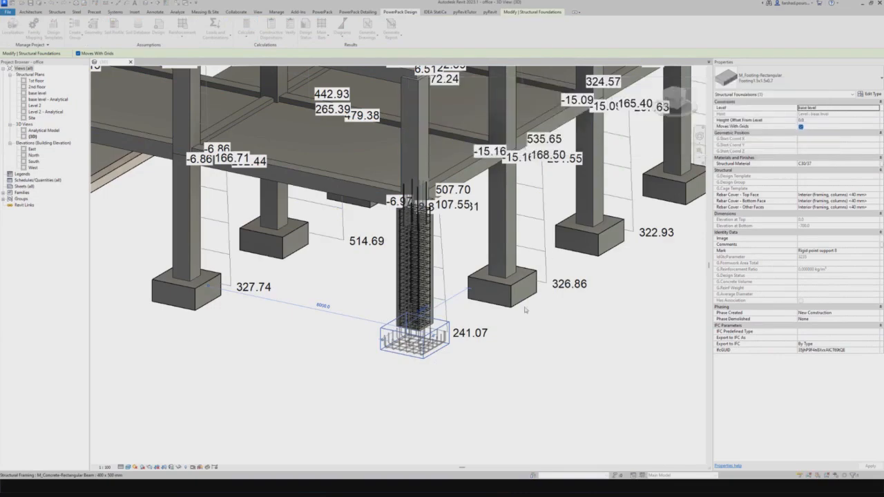
scroll(498, 315, "down", 3)
middle_click_drag(483, 353, 463, 368)
scroll(390, 278, "down", 1)
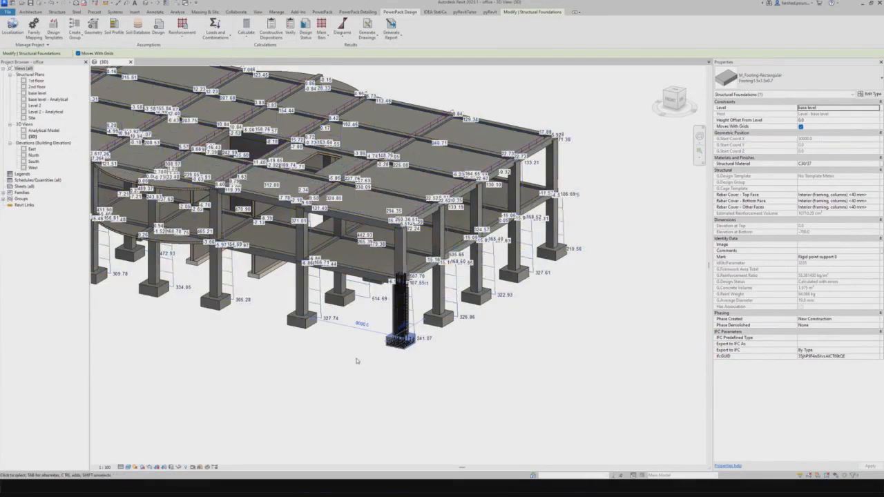
middle_click_drag(363, 362, 413, 377)
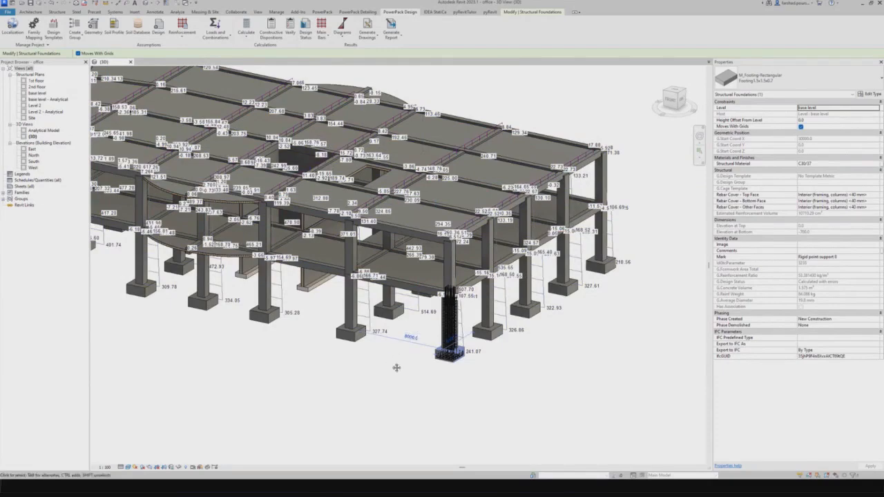
middle_click_drag(392, 365, 446, 380)
scroll(410, 379, "down", 2)
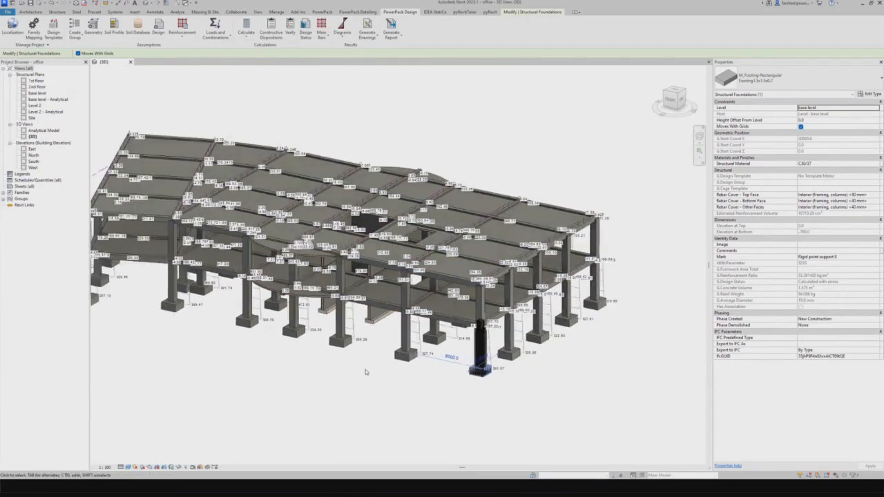
scroll(404, 361, "down", 1)
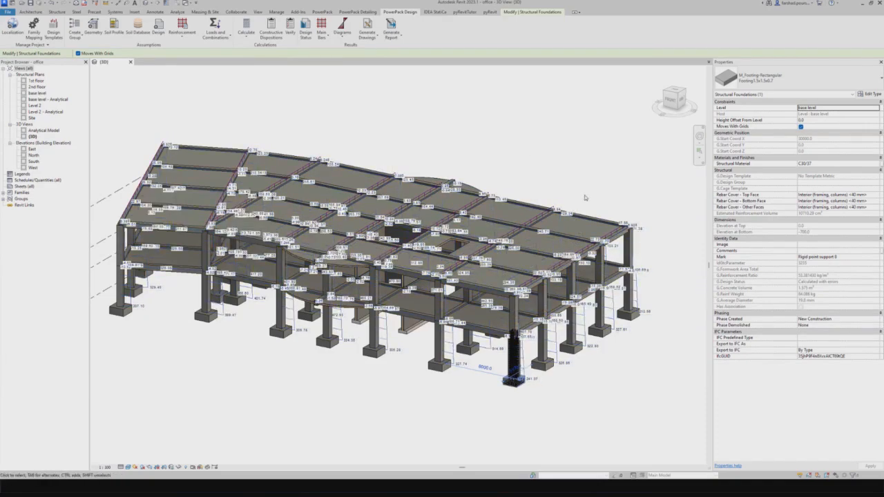
- Select the 2nd floor slab and open its slab reinforcement for editing in a separate window
scroll(601, 215, "up", 5)
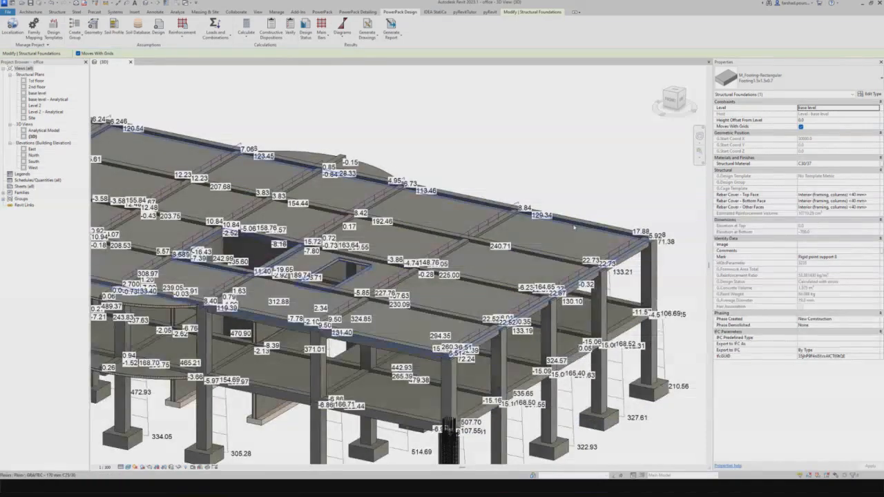
left_click(574, 227)
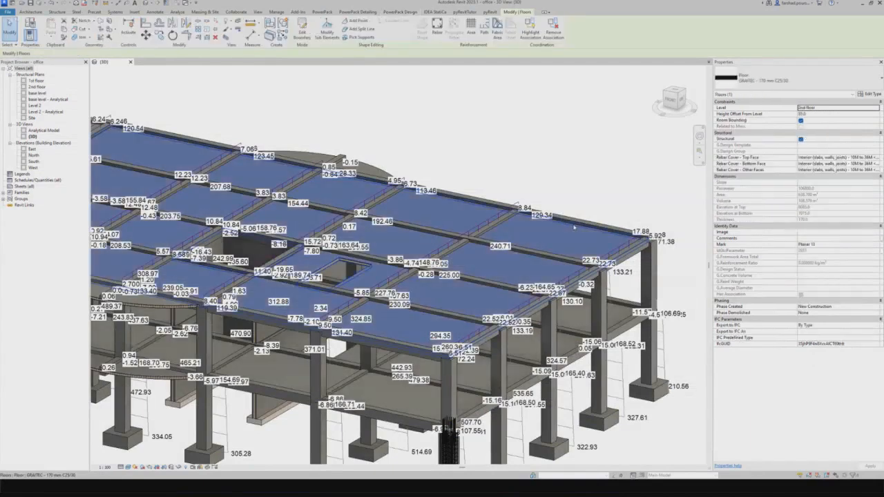
left_click(364, 11)
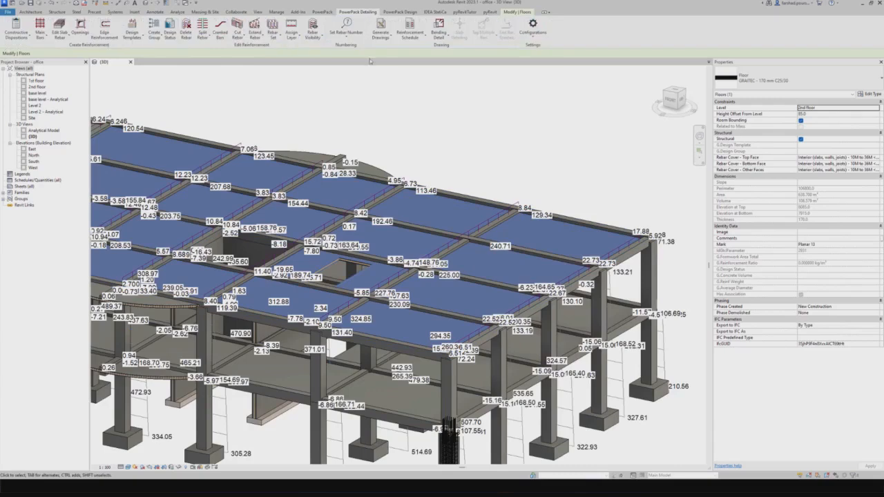
left_click(62, 38)
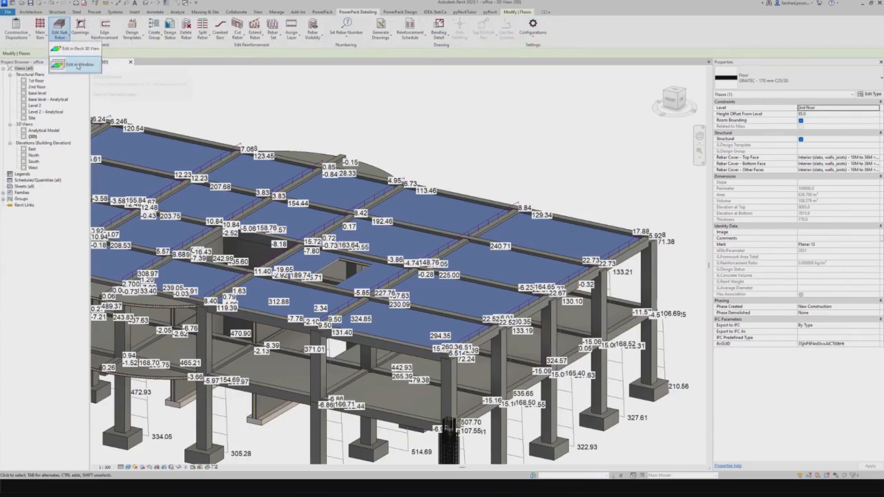
left_click(80, 66)
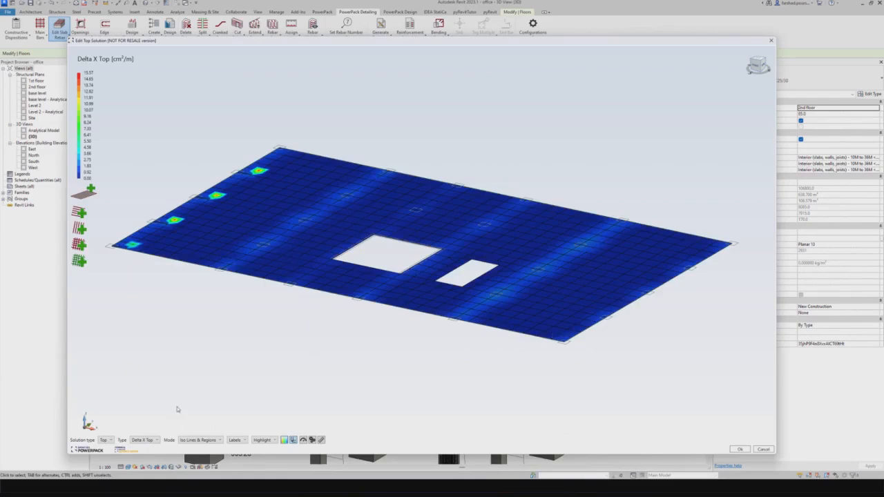
- Display the slab's bottom solution and compare its Delta Y Bottom and Delta X Bottom reinforcement maps
left_click(111, 440)
left_click(111, 454)
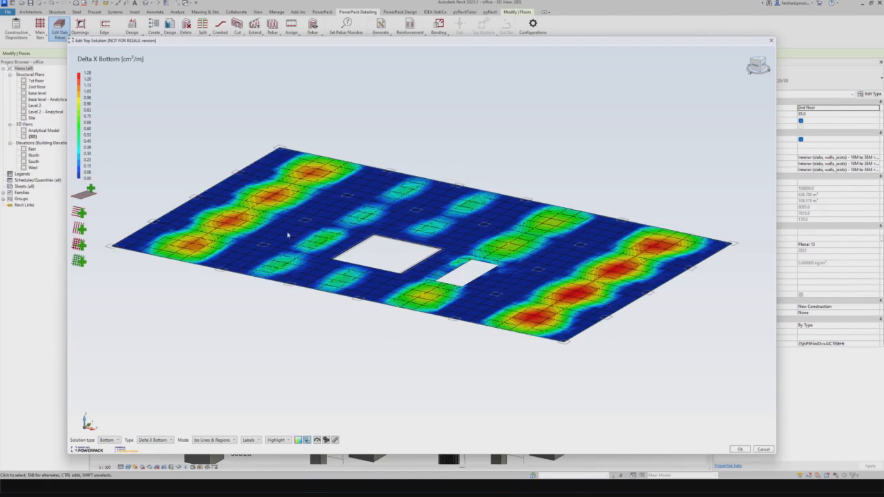
left_click(164, 440)
left_click(164, 449)
scroll(346, 295, "up", 3)
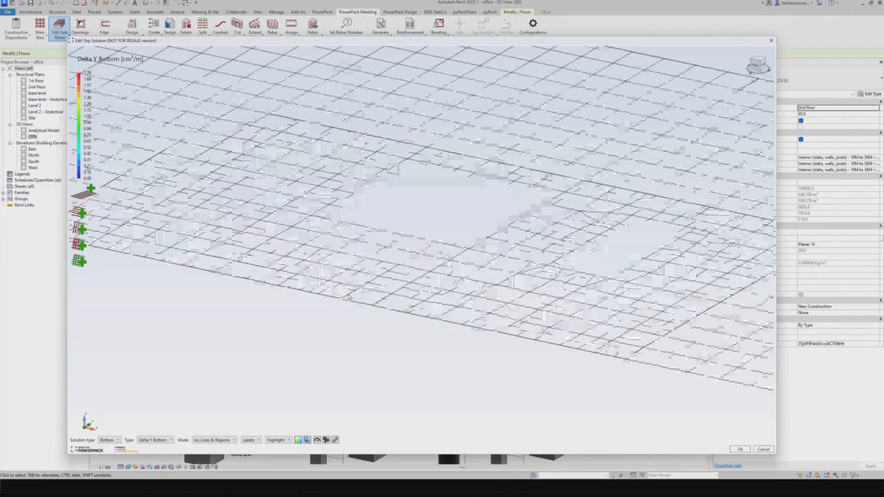
scroll(346, 297, "down", 5)
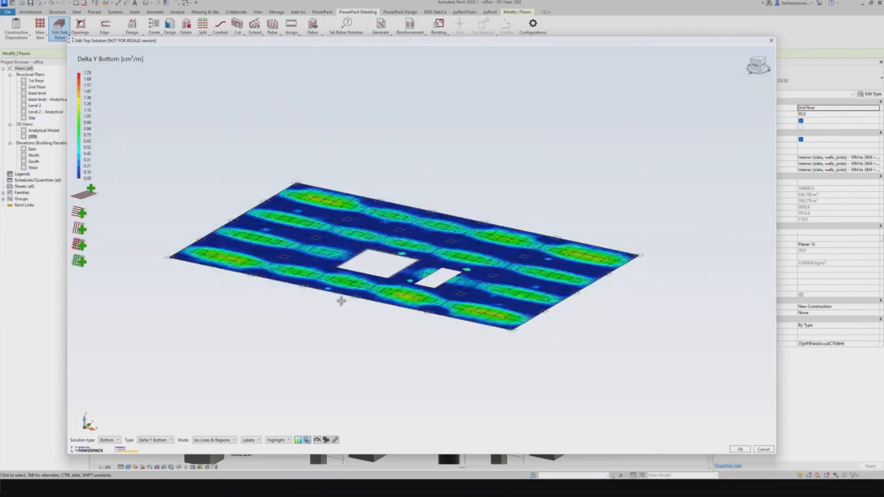
middle_click_drag(341, 301, 368, 303)
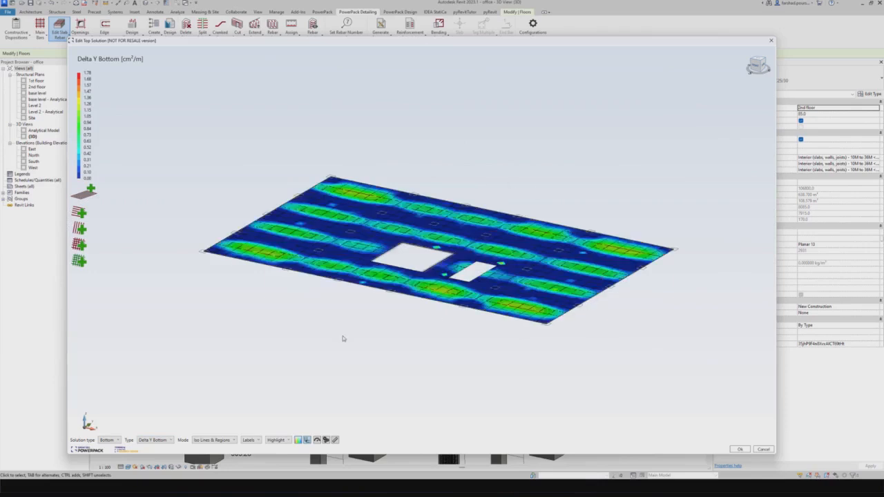
left_click(161, 439)
left_click(162, 447)
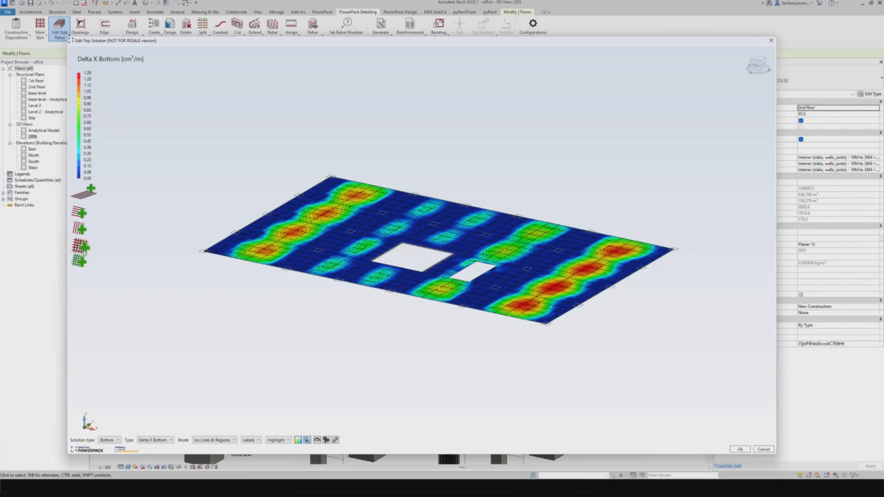
- Outline a two-direction bottom reinforcement zone through the four outer corners of the slab
left_click(78, 246)
left_click(202, 252)
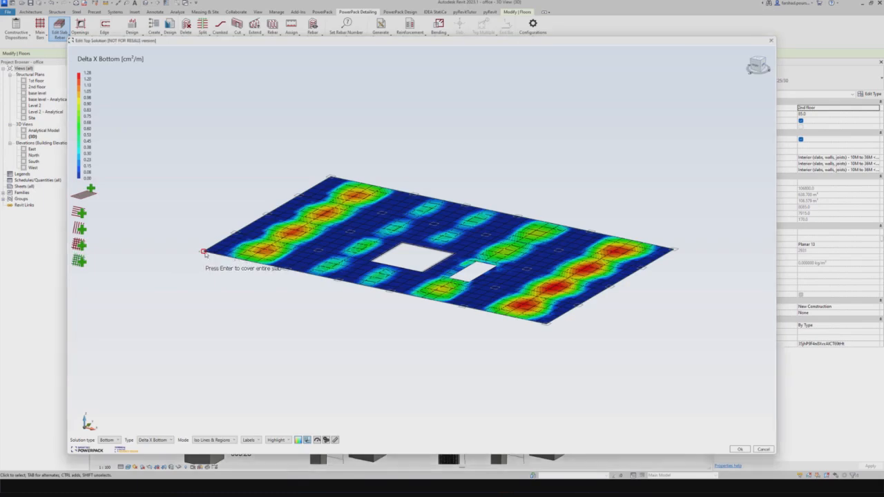
left_click(331, 177)
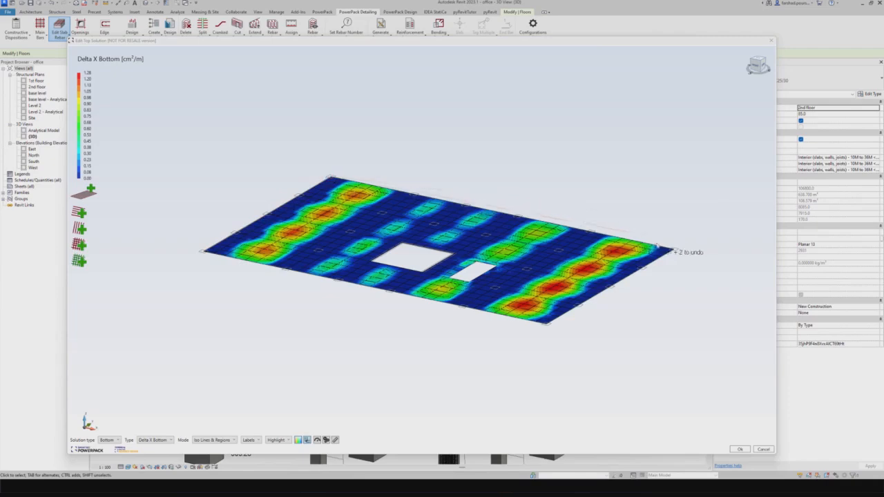
left_click(671, 249)
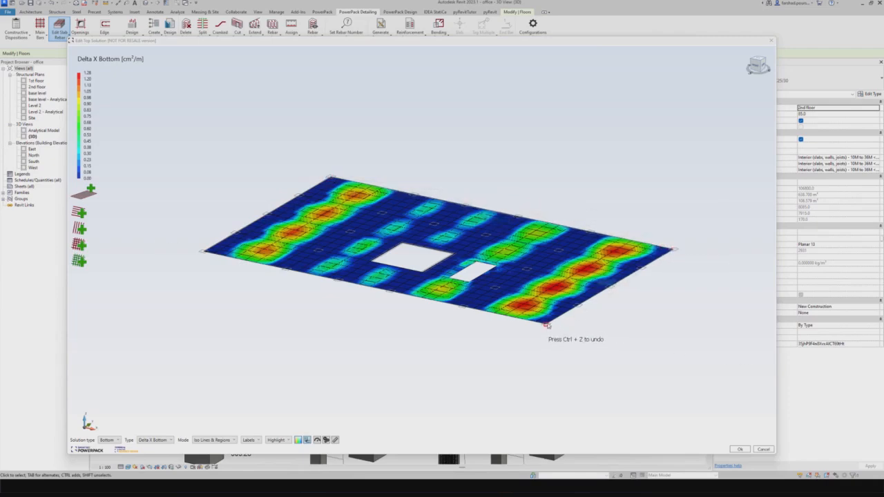
left_click(210, 255)
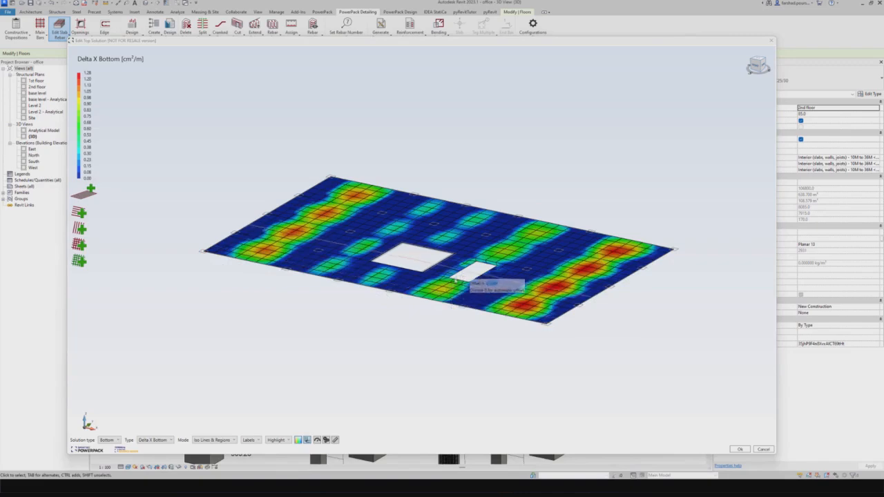
- Set the X and Y bar distributions over the bottom zone and generate the slab's rebar in the Revit model
scroll(481, 279, "up", 3)
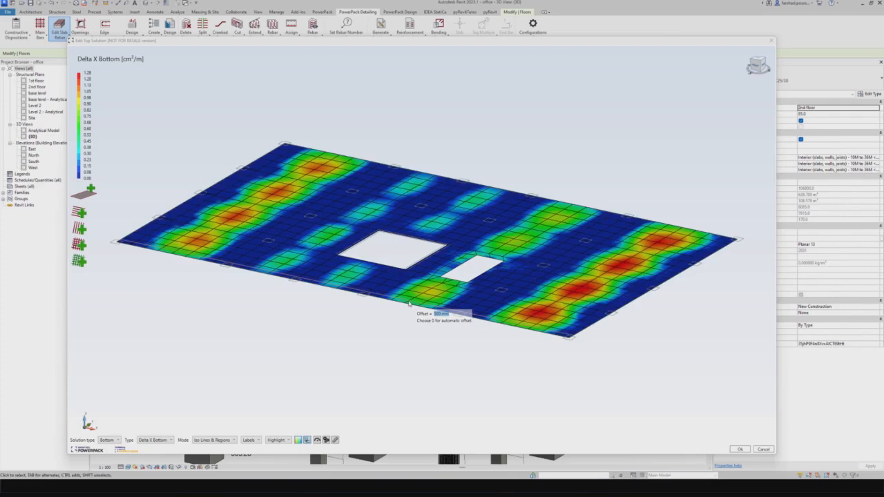
left_click(410, 304)
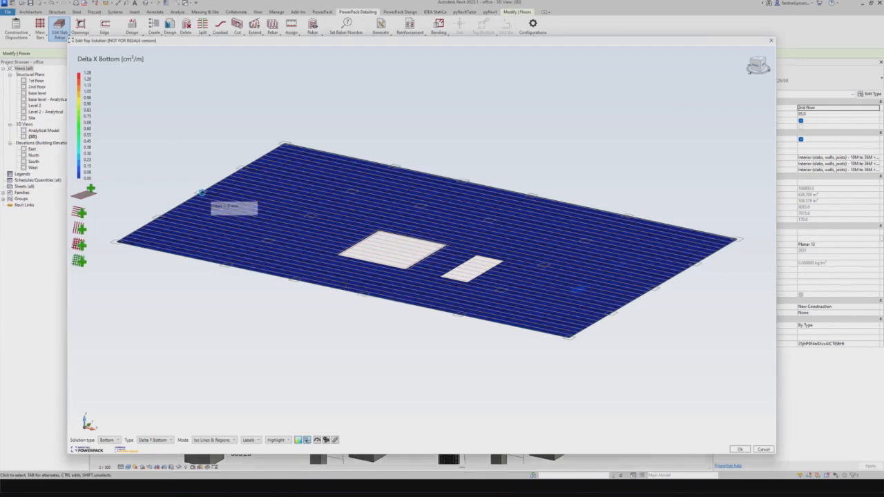
left_click(202, 192)
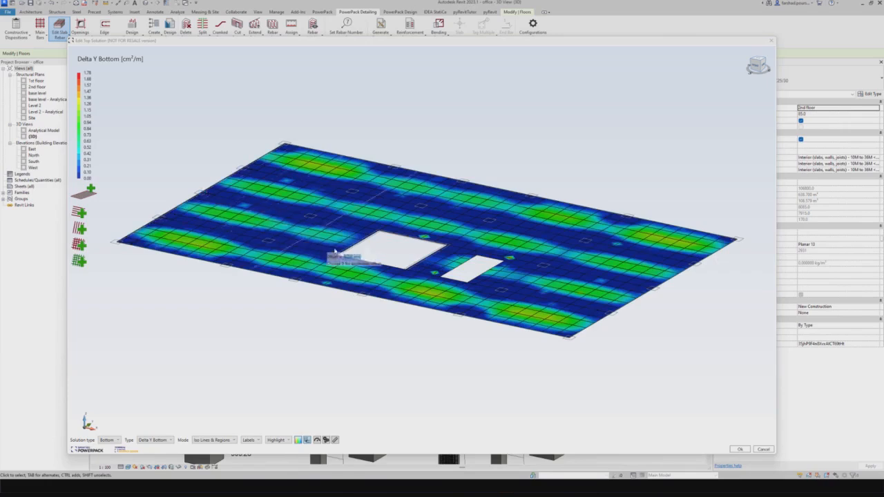
left_click(192, 204)
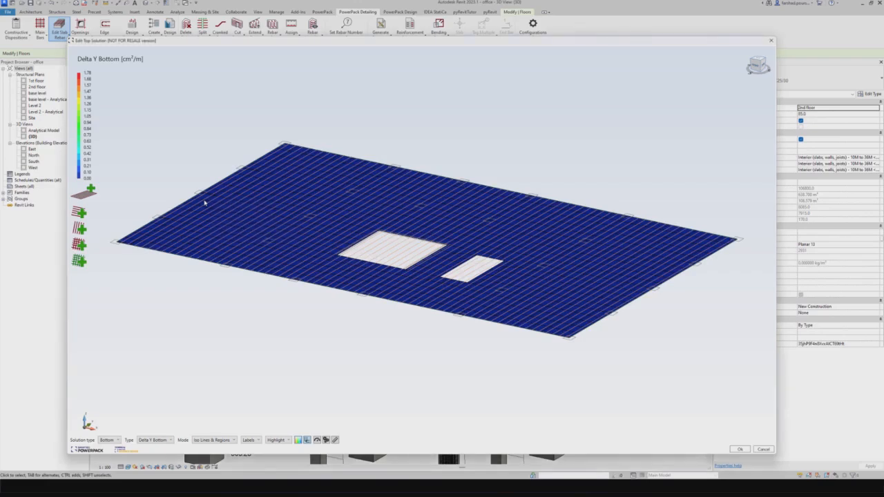
left_click(314, 212)
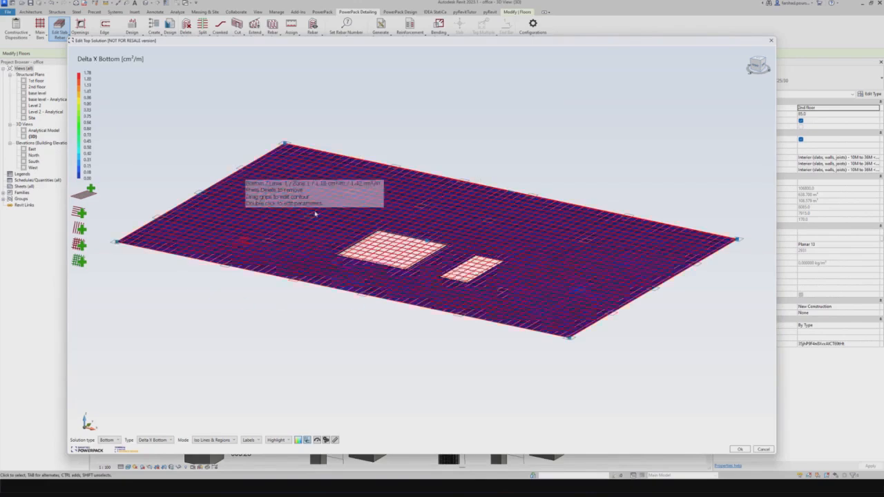
key("Delete")
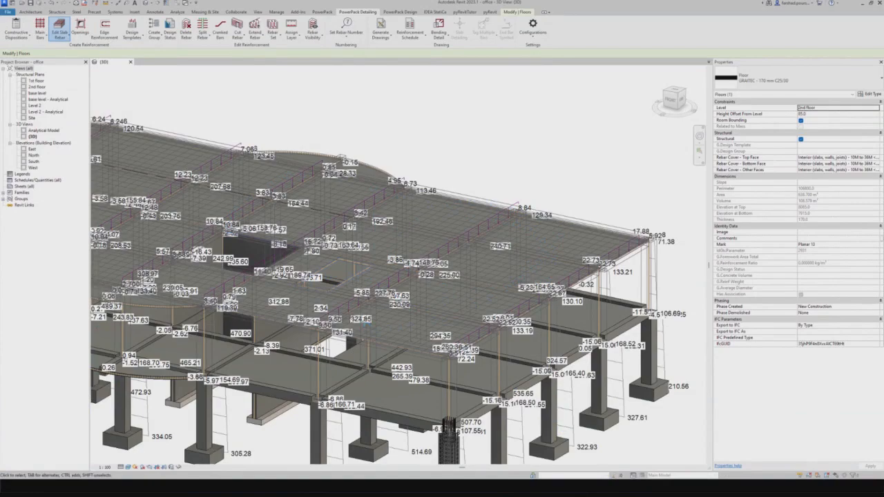
- Inspect the generated slab rebar along the building's end edge and across the whole 2nd floor
scroll(635, 254, "up", 4)
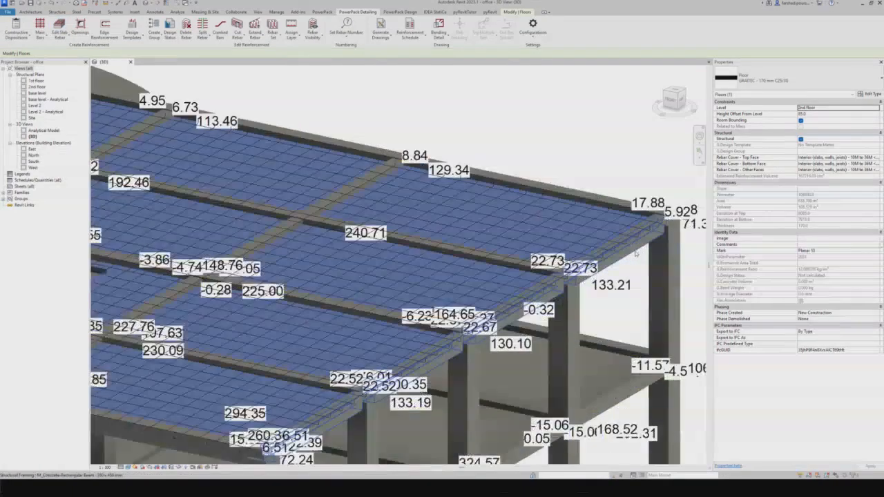
scroll(635, 254, "up", 5)
scroll(525, 202, "down", 5)
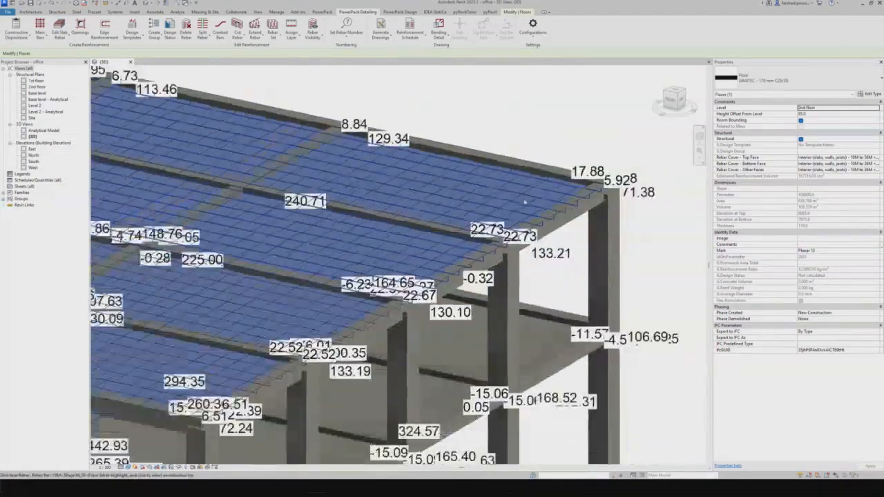
scroll(525, 202, "down", 5)
middle_click_drag(525, 202, 345, 261, "shift")
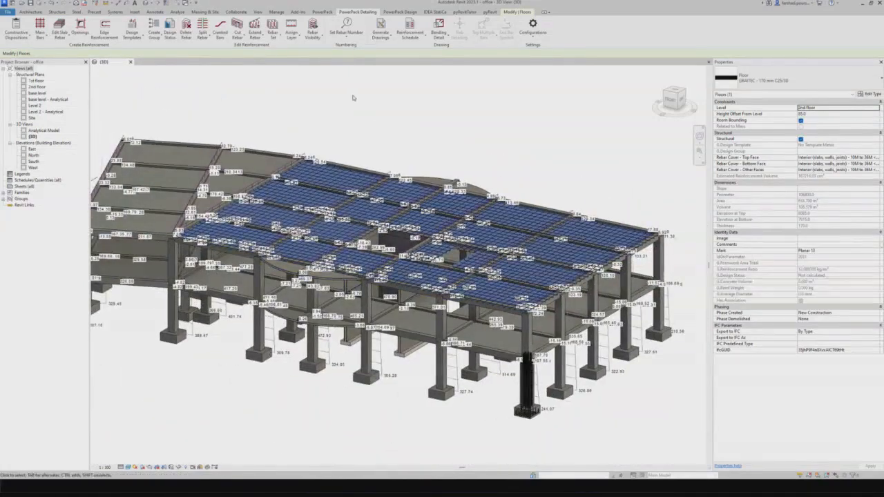
- Remove the members' Fx force results from the 3D view
left_click(177, 13)
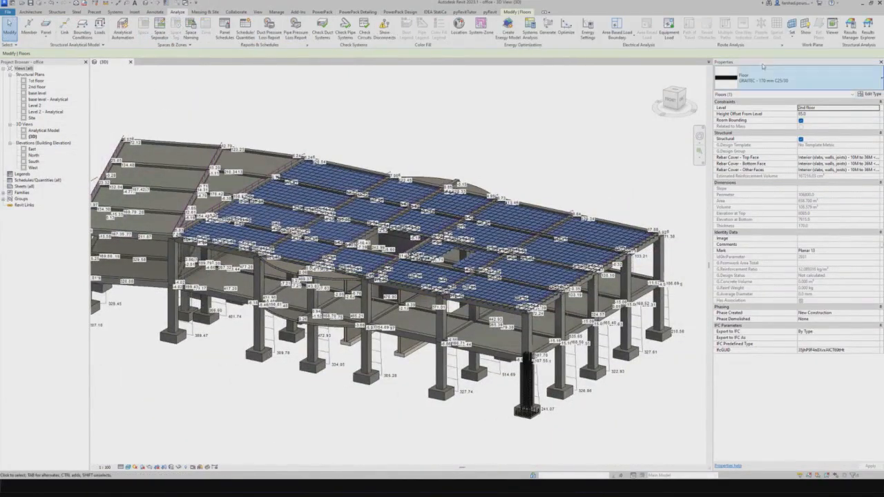
left_click(868, 28)
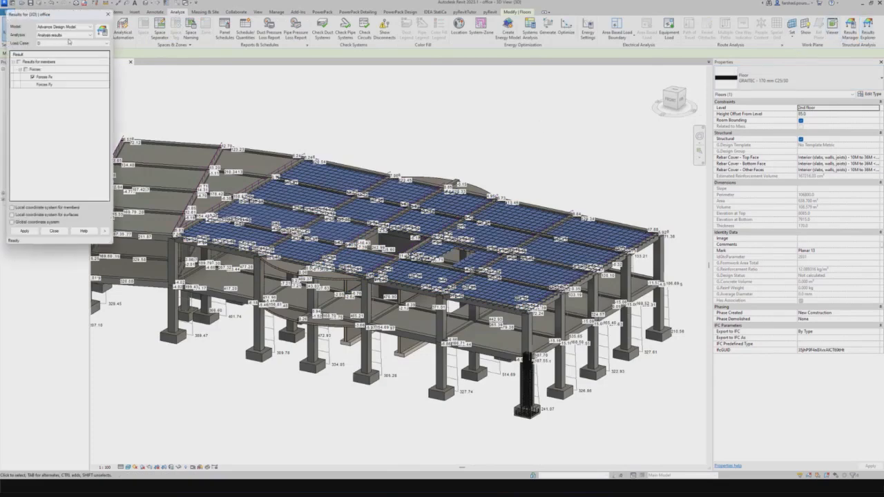
left_click(25, 233)
left_click(54, 230)
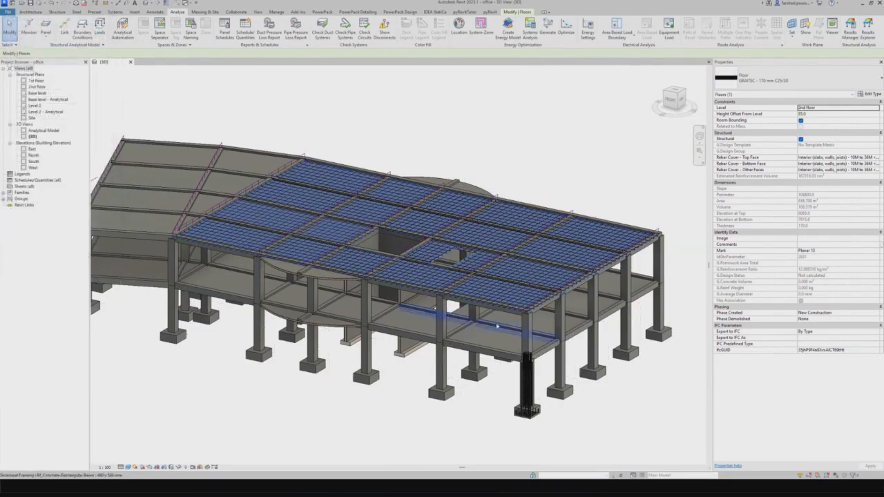
- Examine the slab's rebar mesh around the two floor openings and along the slab edges
scroll(498, 324, "up", 6)
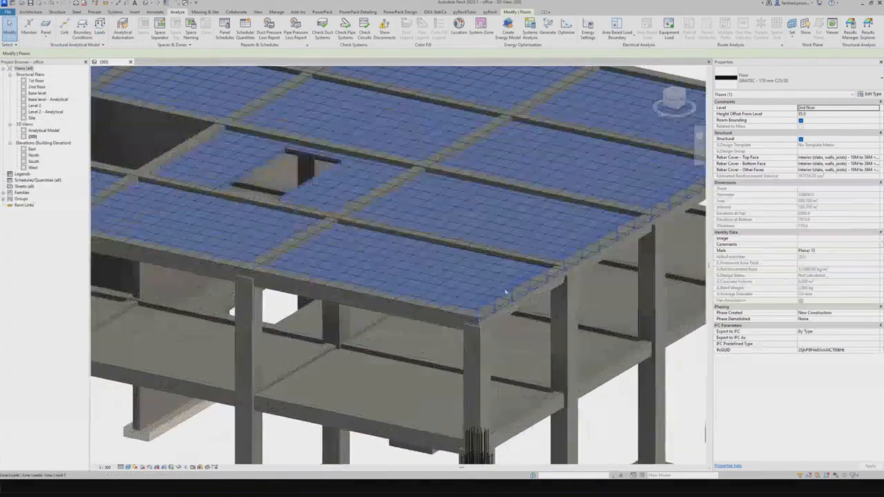
middle_click_drag(506, 292, 347, 288, "shift")
scroll(347, 288, "up", 3)
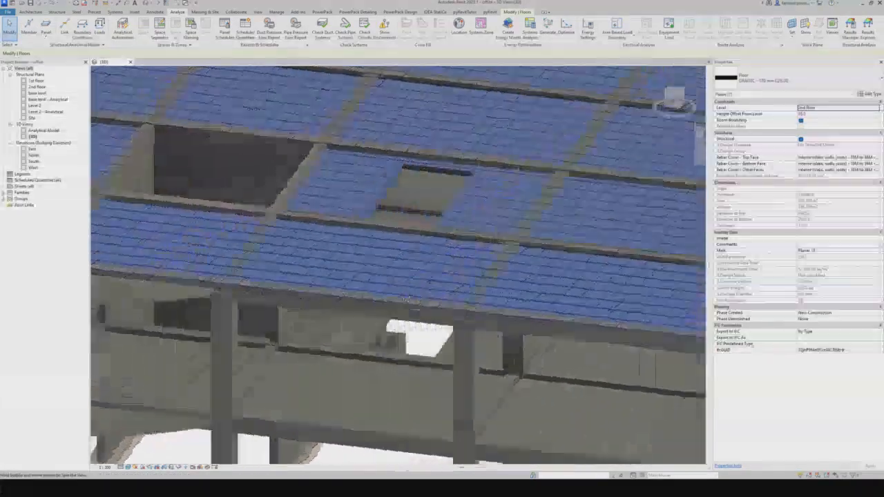
middle_click_drag(410, 299, 423, 283, "shift")
scroll(365, 286, "down", 2)
scroll(426, 281, "up", 3)
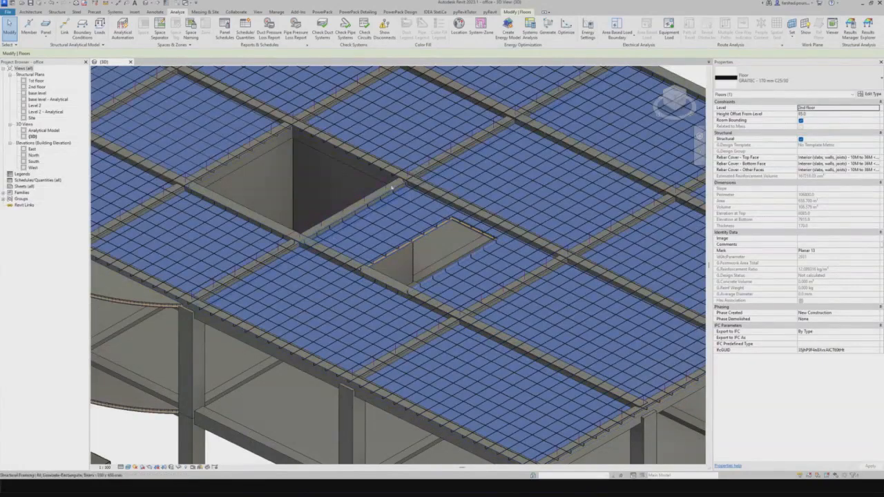
scroll(397, 272, "down", 6)
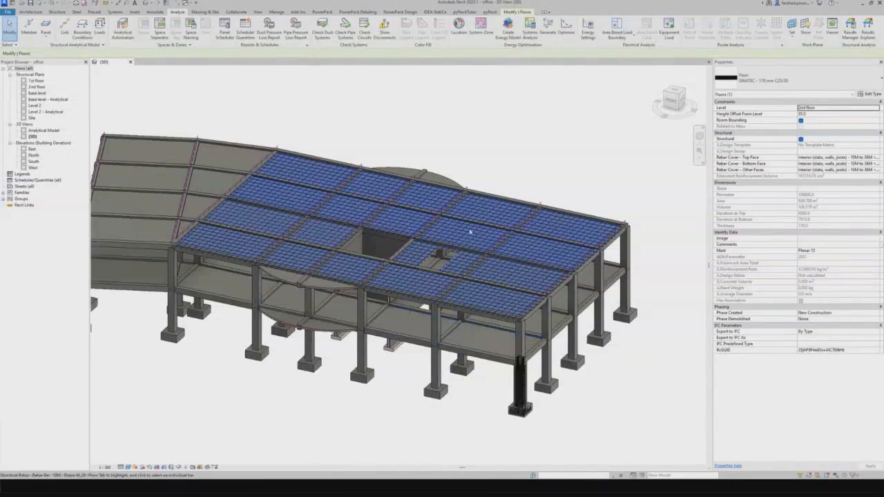
- Review the whole building model from several angles, examining the reinforced 2nd floor slab together with the corner column and footing rebar
middle_click_drag(458, 341, 428, 287, "shift")
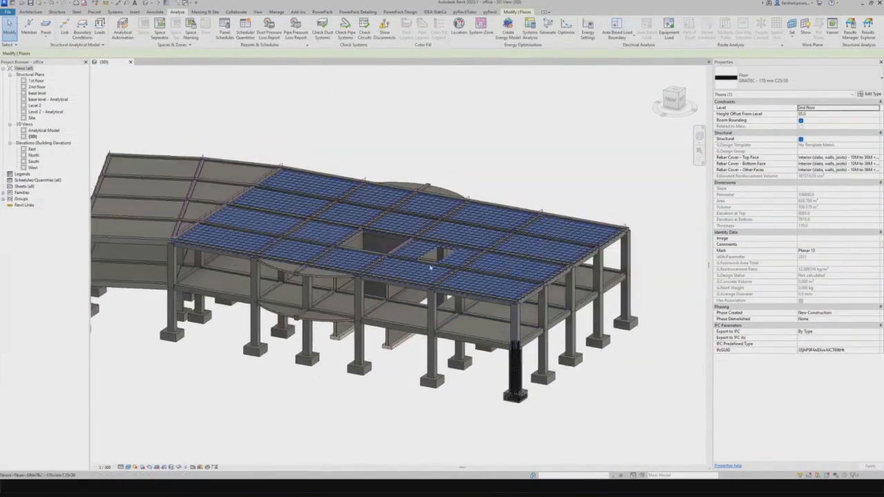
scroll(429, 287, "up", 3)
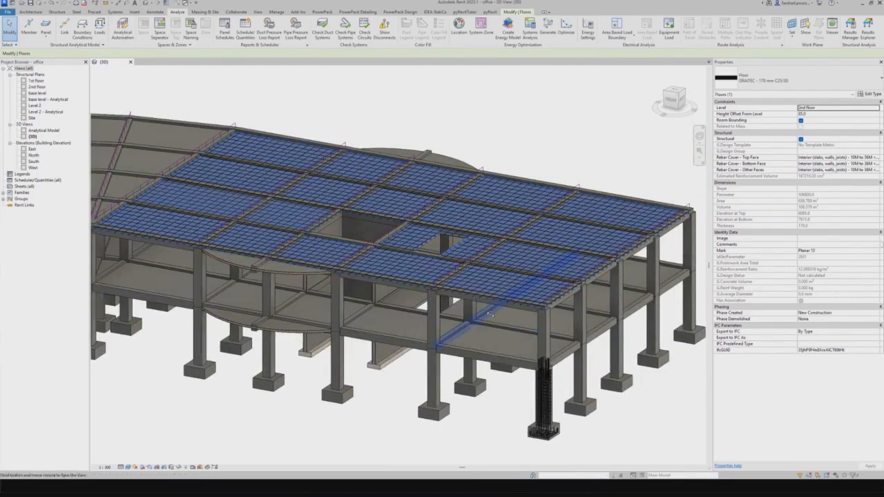
mouse_move(491, 314)
middle_mouse_down("shift")
mouse_move(461, 323)
mouse_move(491, 320)
middle_mouse_up("shift")
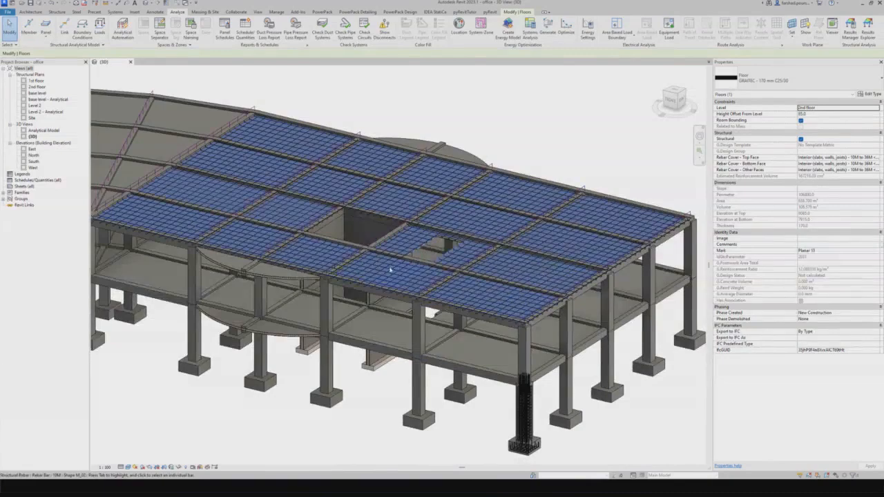
scroll(389, 270, "down", 2)
middle_click_drag(379, 321, 472, 332)
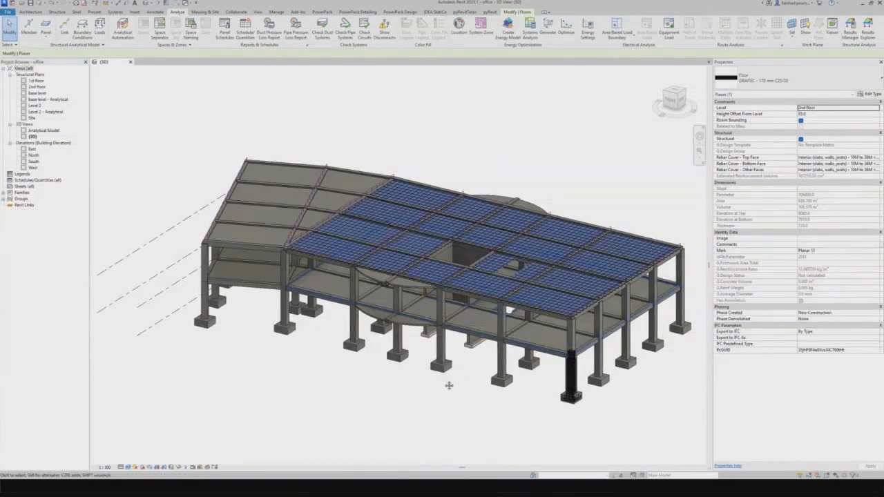
middle_click_drag(448, 385, 433, 387)
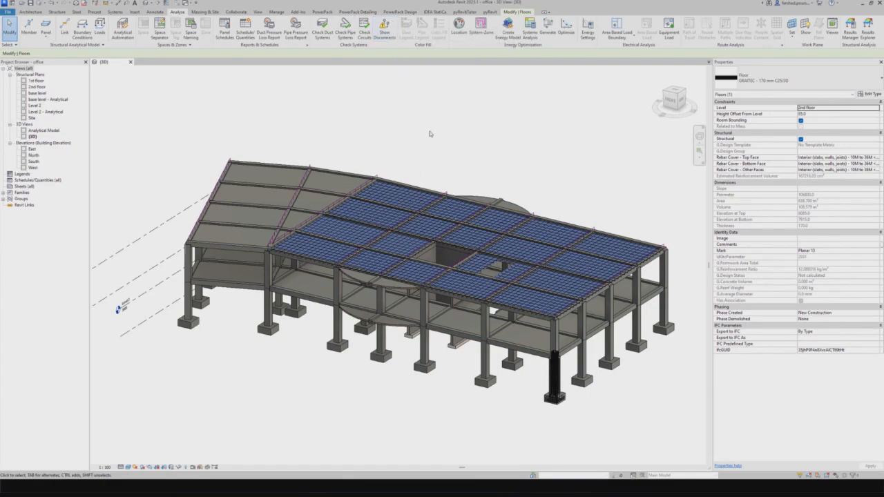
middle_click_drag(451, 287, 446, 256)
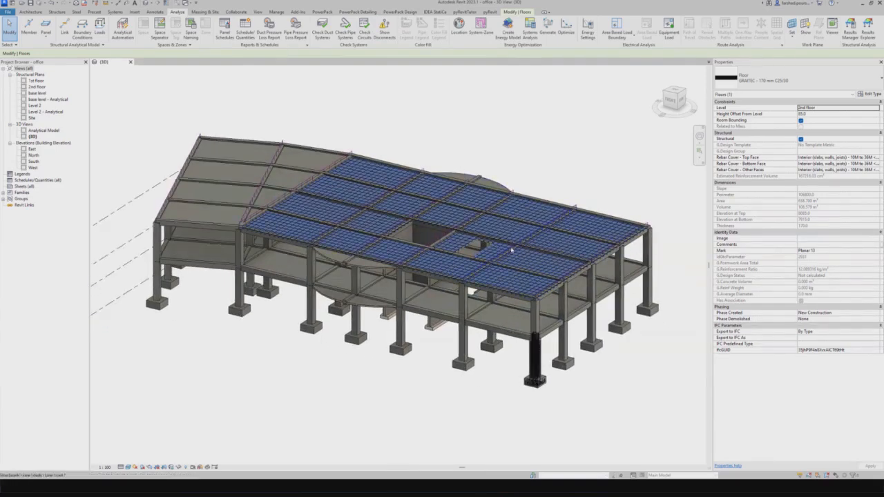
scroll(442, 266, "down", 1)
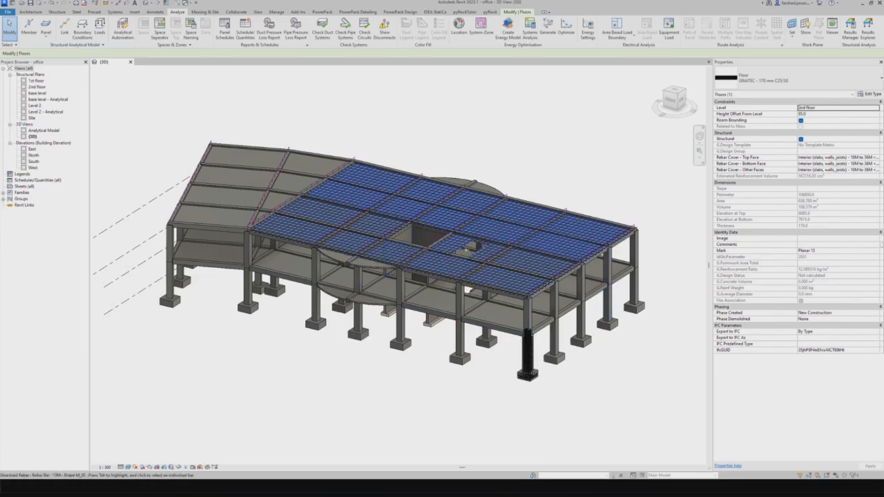
scroll(543, 364, "up", 3)
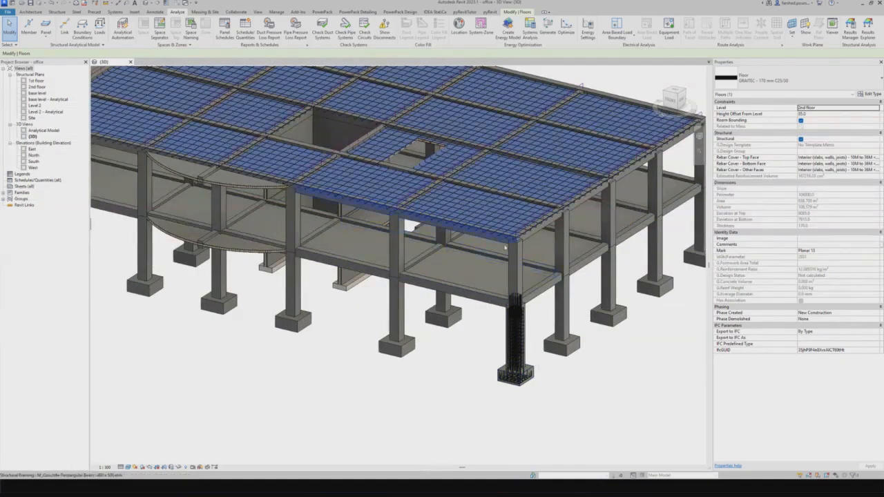
middle_click_drag(439, 97, 494, 184, "shift")
middle_click_drag(477, 339, 486, 375)
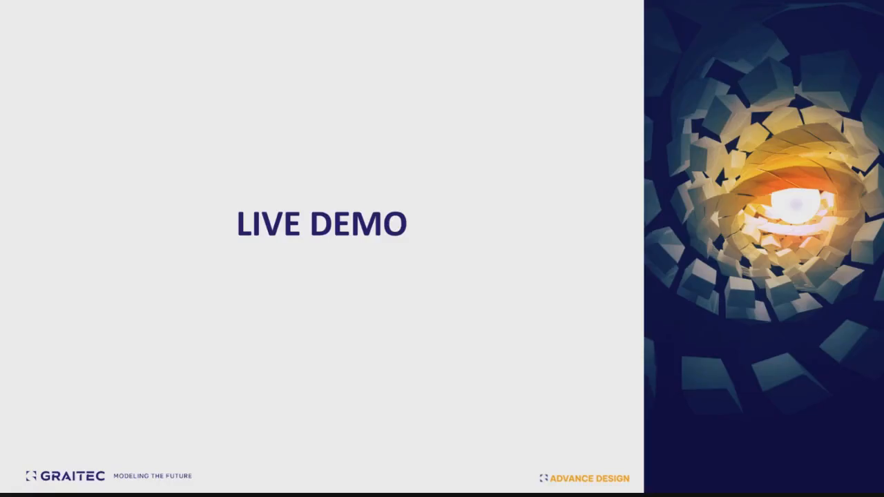
left_click(394, 280)
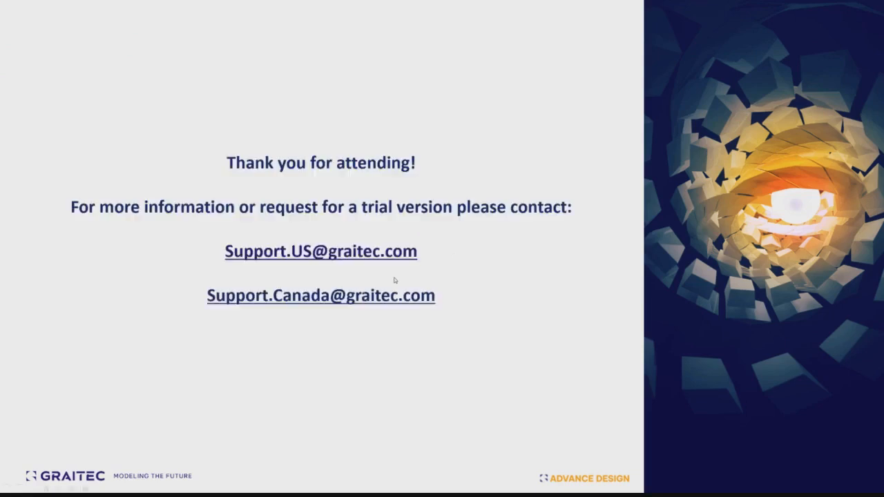